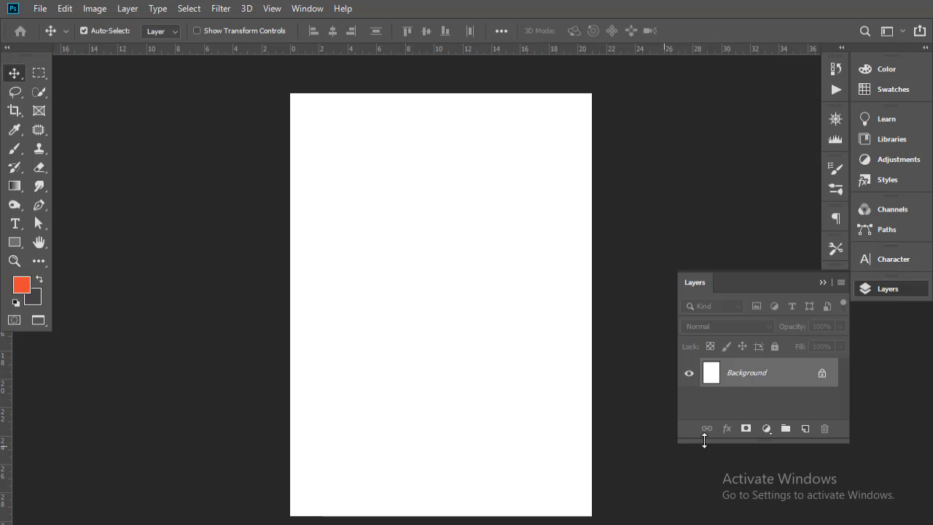
# - Check the Canvas Size and Image Size (2480 × 3508 px at 300 ppi) without changing anything
pyautogui.click(96, 9)
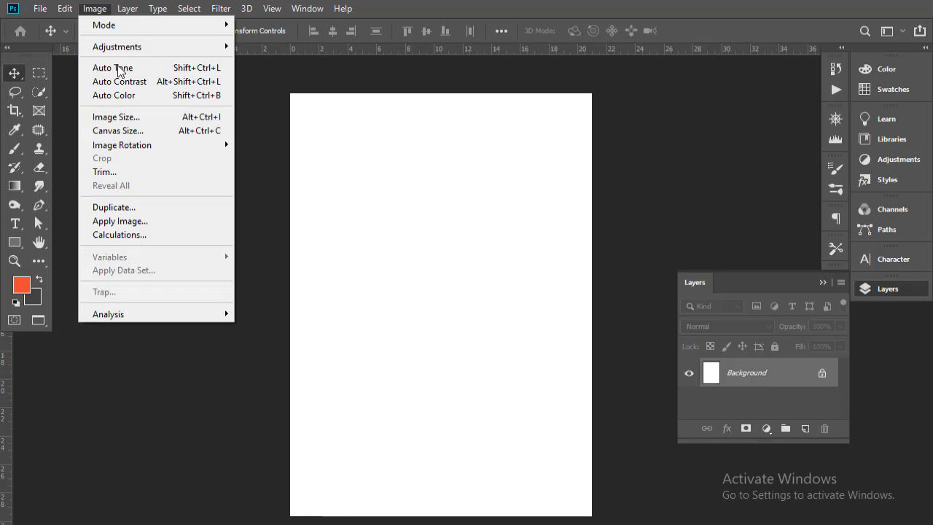
pyautogui.click(131, 133)
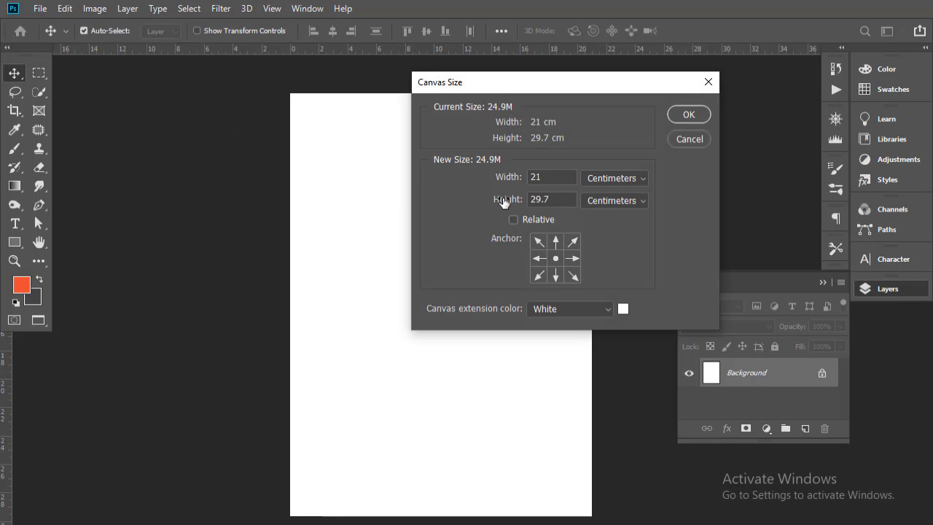
pyautogui.click(689, 115)
pyautogui.click(99, 10)
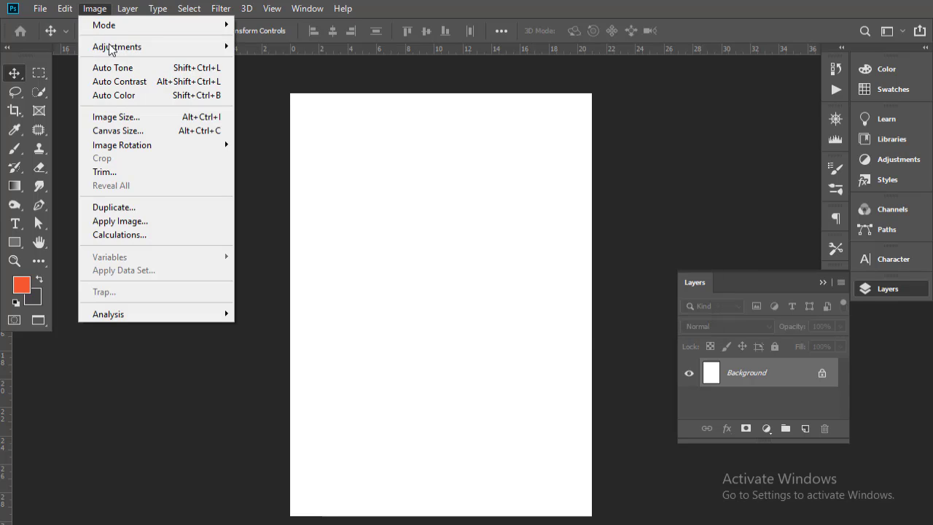
pyautogui.click(115, 117)
pyautogui.press('Tab')
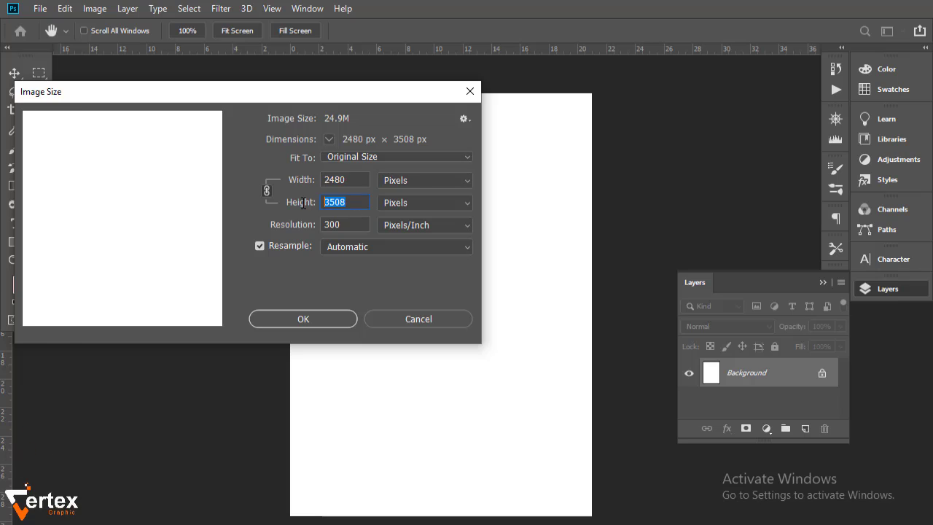
pyautogui.click(303, 320)
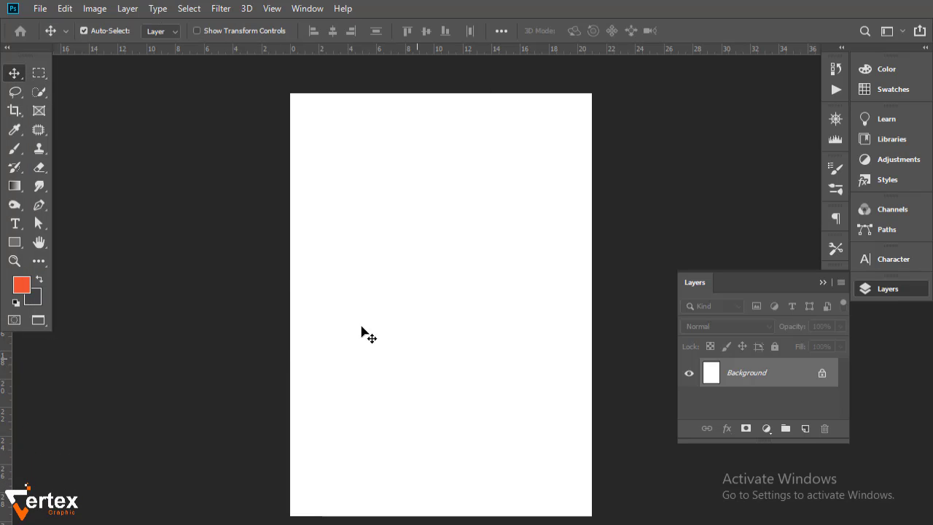
# - Rotate the canvas 90° counter-clockwise into landscape orientation
pyautogui.click(97, 11)
pyautogui.moveTo(136, 146)
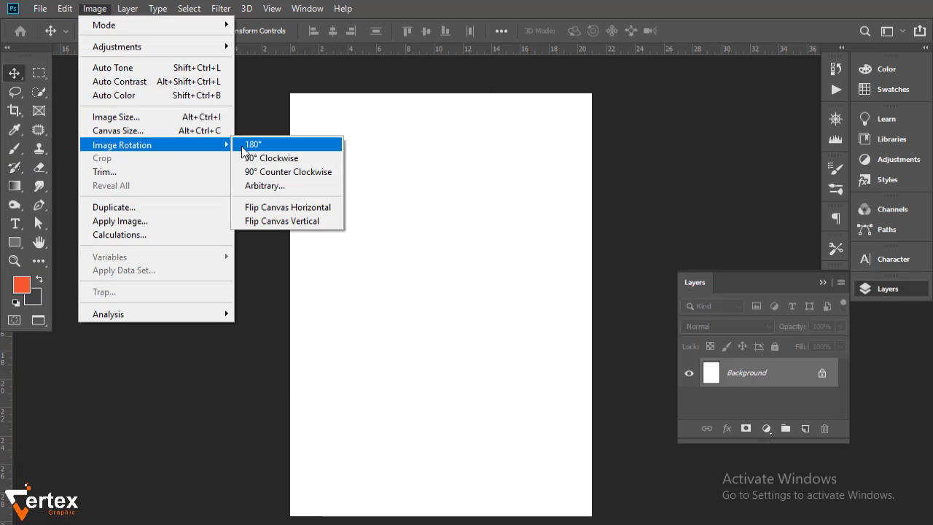
pyautogui.click(279, 171)
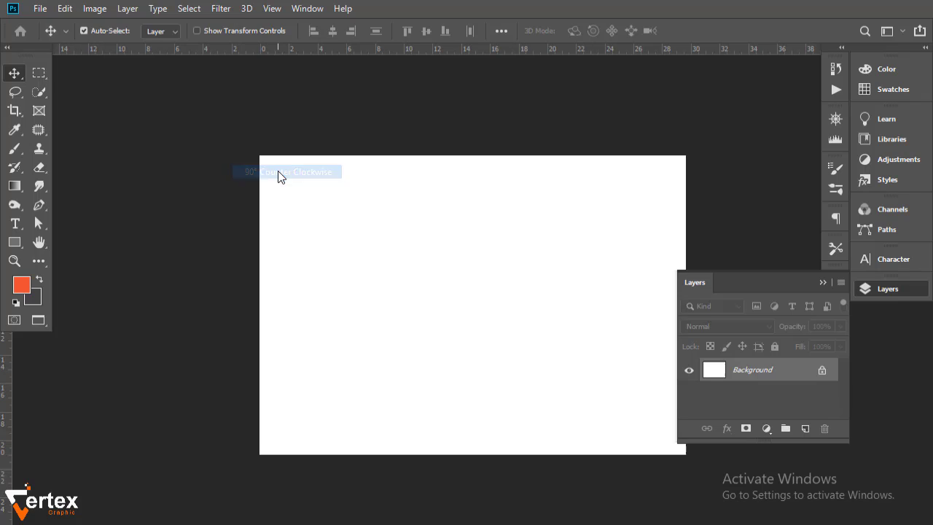
# - Add a light grey #c2bfbe Solid Color fill layer and move the Layers panel to the bottom-right
pyautogui.click(768, 429)
pyautogui.click(798, 181)
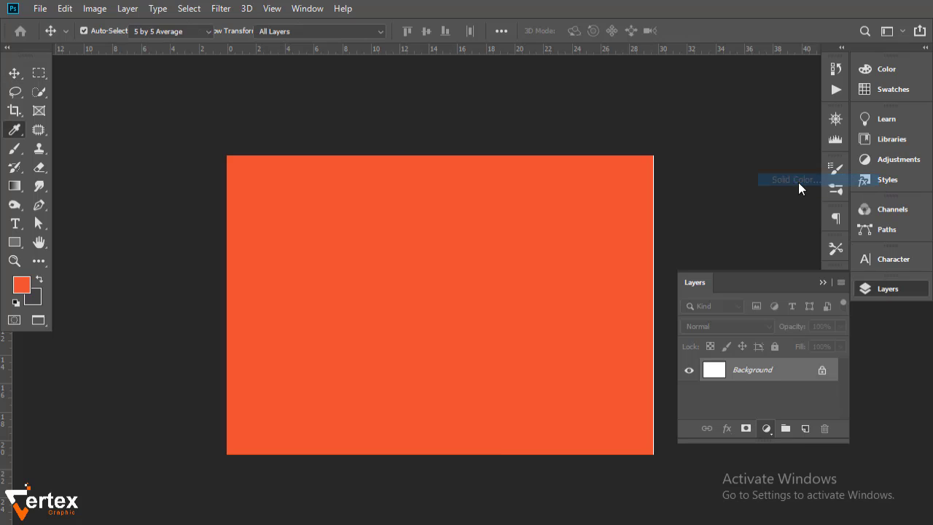
pyautogui.moveTo(125, 368); pyautogui.dragTo(114, 307)
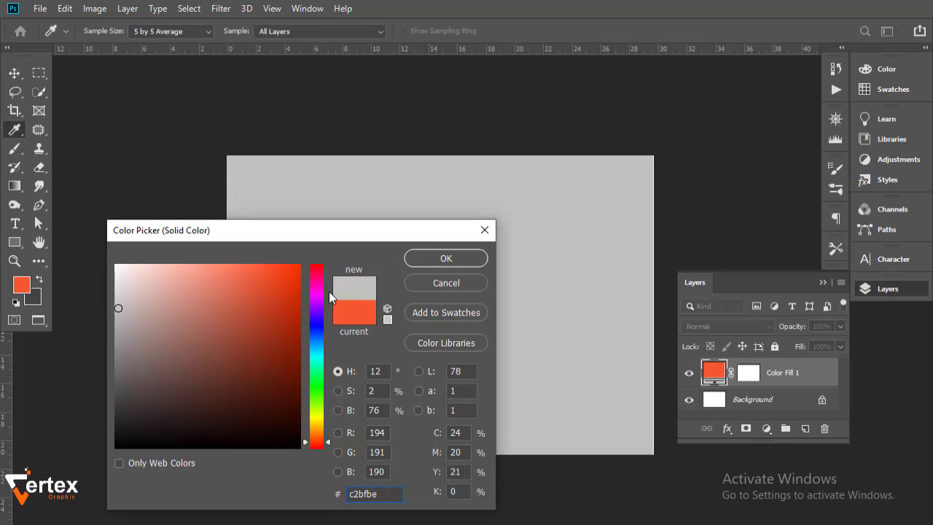
pyautogui.click(451, 259)
pyautogui.keyDown('ctrl'); pyautogui.click(770, 403); pyautogui.keyUp('ctrl')
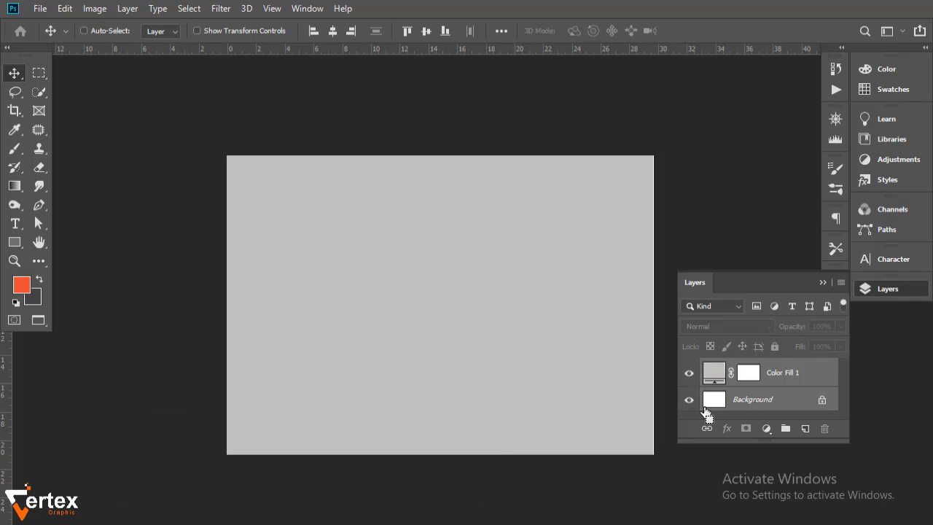
pyautogui.moveTo(765, 278); pyautogui.dragTo(840, 370)
pyautogui.moveTo(522, 285); pyautogui.dragTo(512, 283)
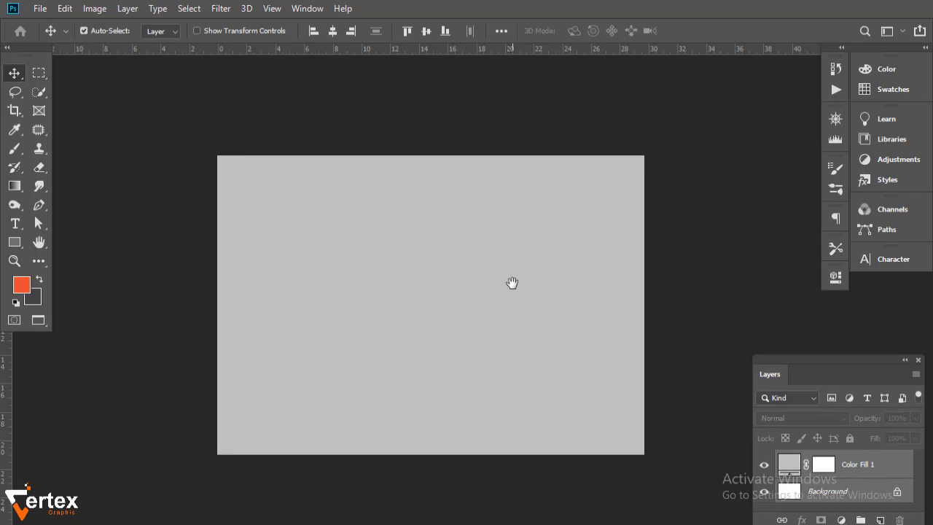
# - Add vertical guides at 1169.3px and 2338.6px with New Guide
pyautogui.click(273, 10)
pyautogui.click(289, 401)
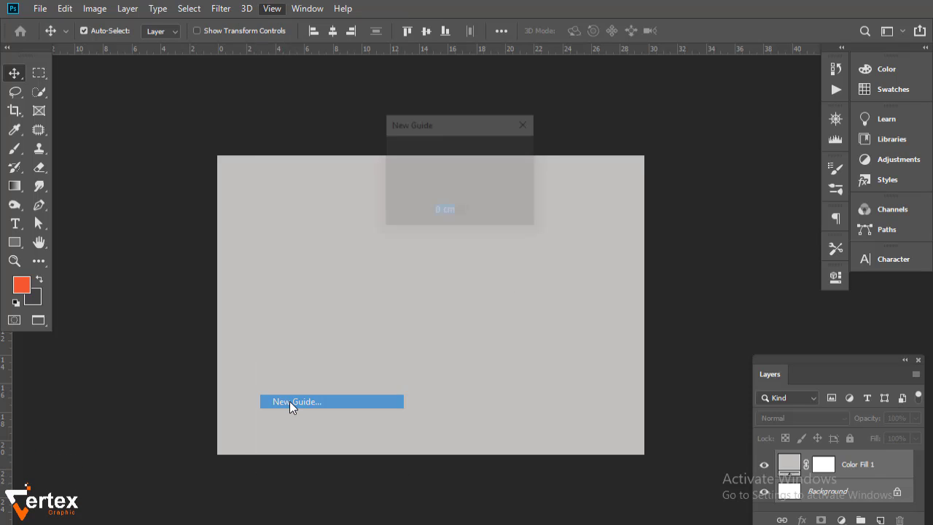
pyautogui.press('BackSpace')
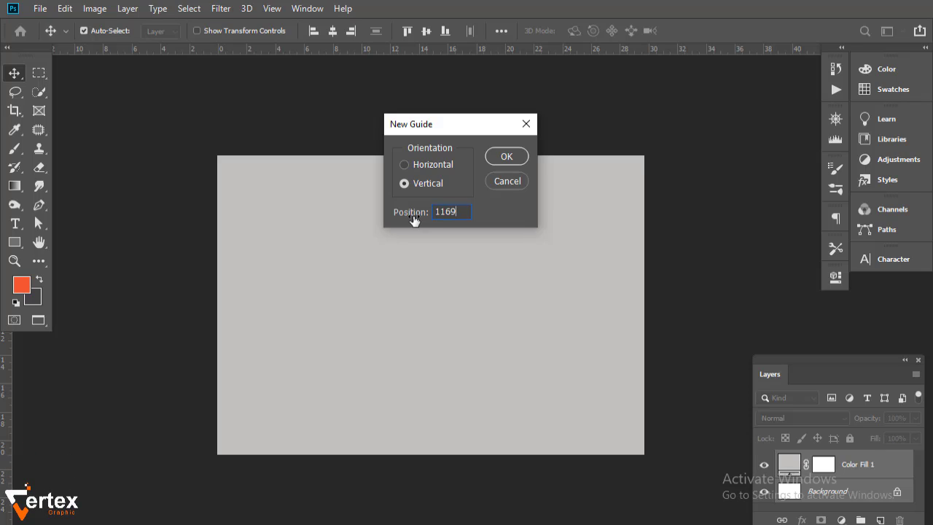
pyautogui.write('1169.3px')
pyautogui.press('Return')
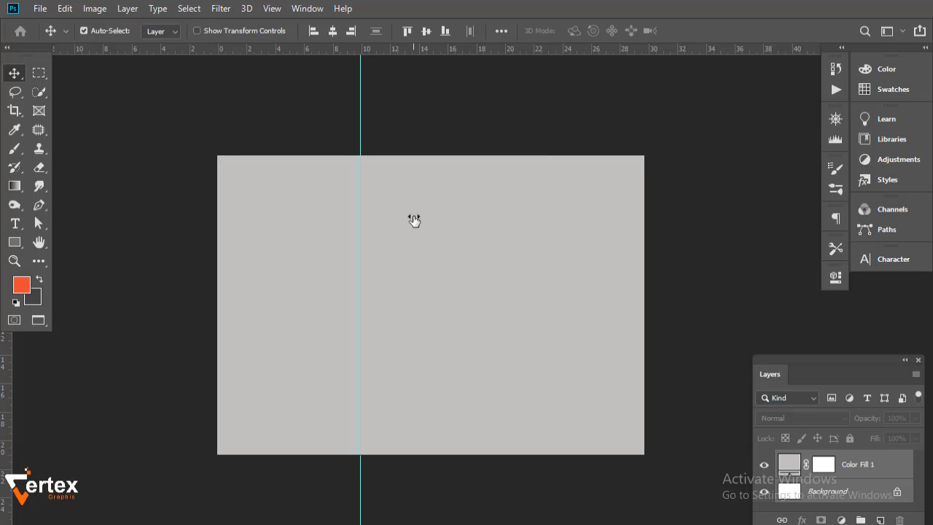
pyautogui.click(270, 10)
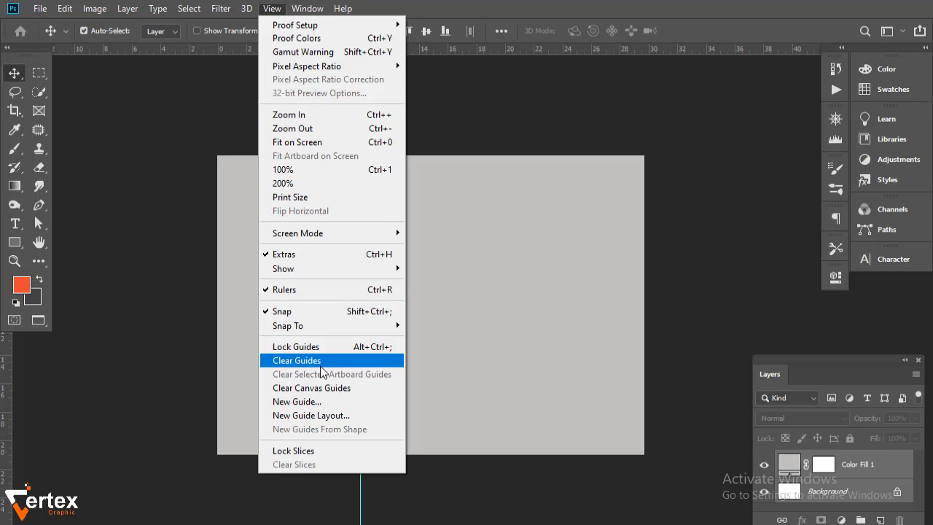
pyautogui.click(321, 402)
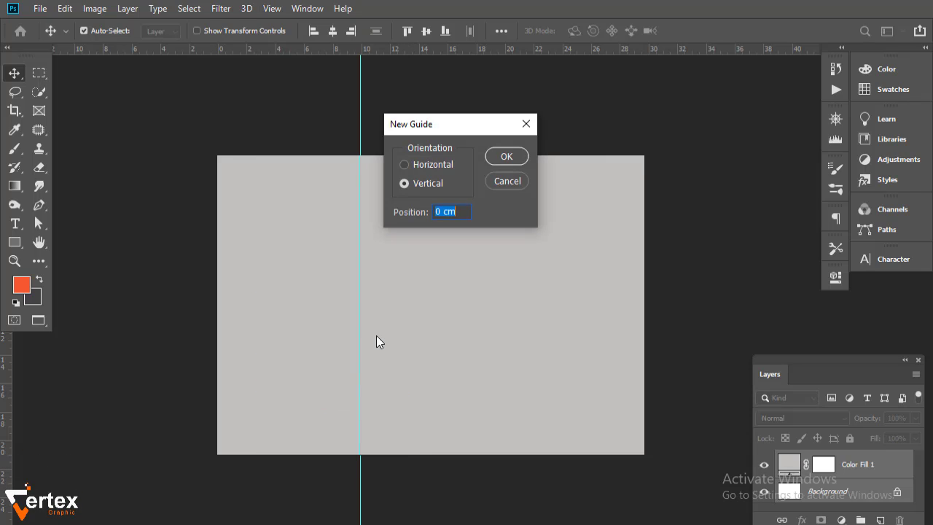
pyautogui.write('233')
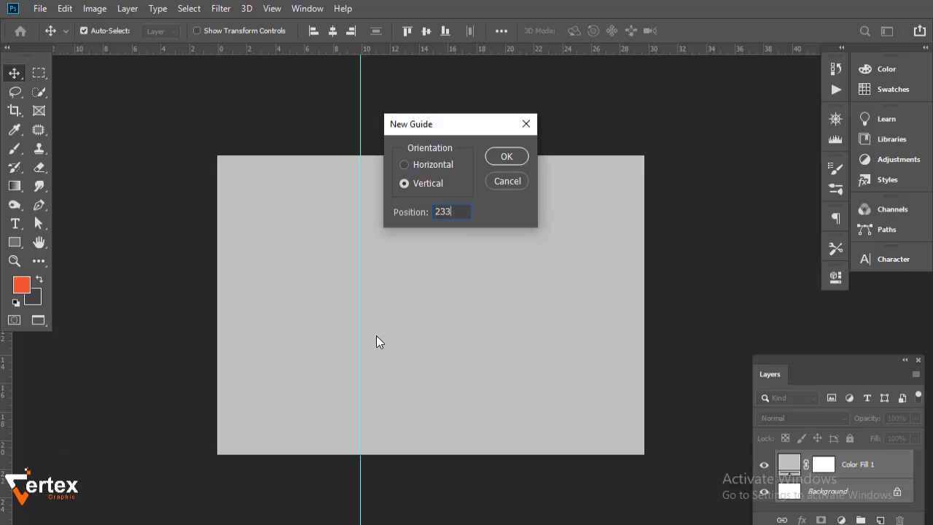
pyautogui.write('8.6')
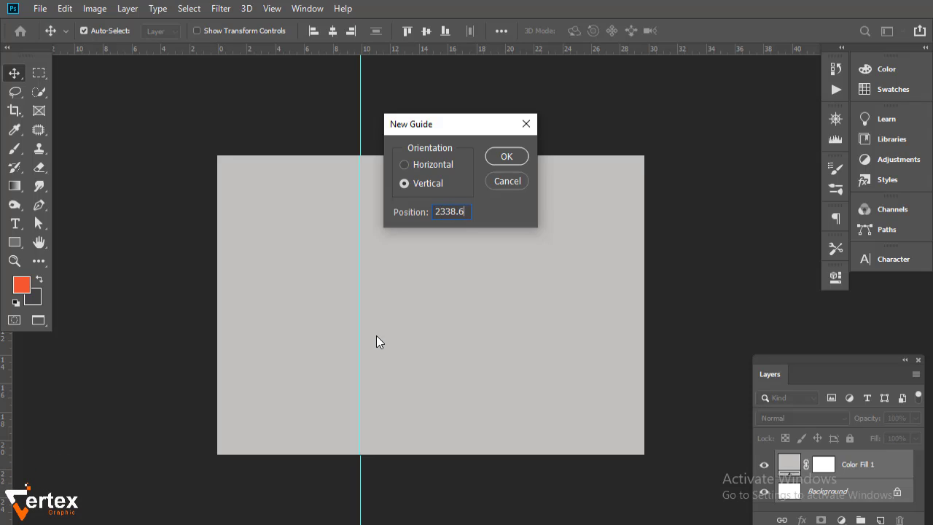
pyautogui.write('px')
pyautogui.press('Return')
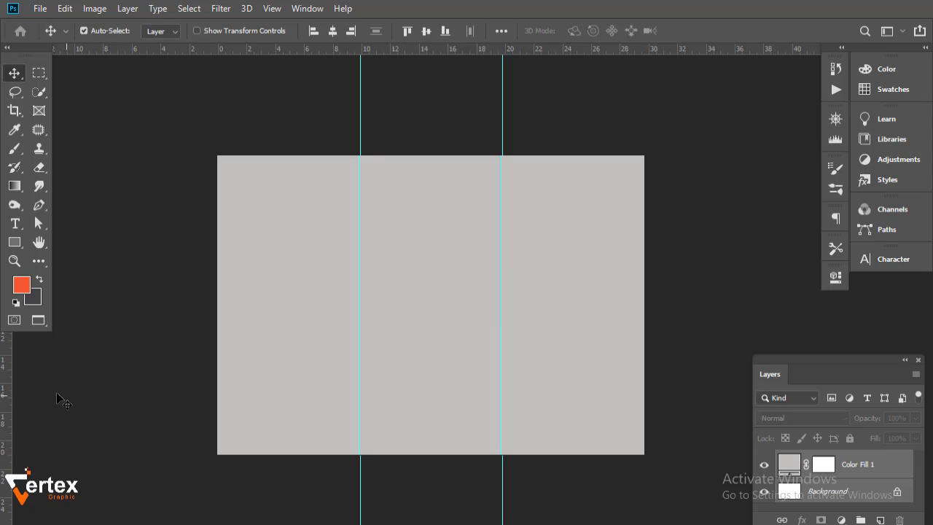
# - Drag guides from the rulers to the left, top, bottom and right canvas edges
pyautogui.moveTo(6, 397); pyautogui.dragTo(219, 420)
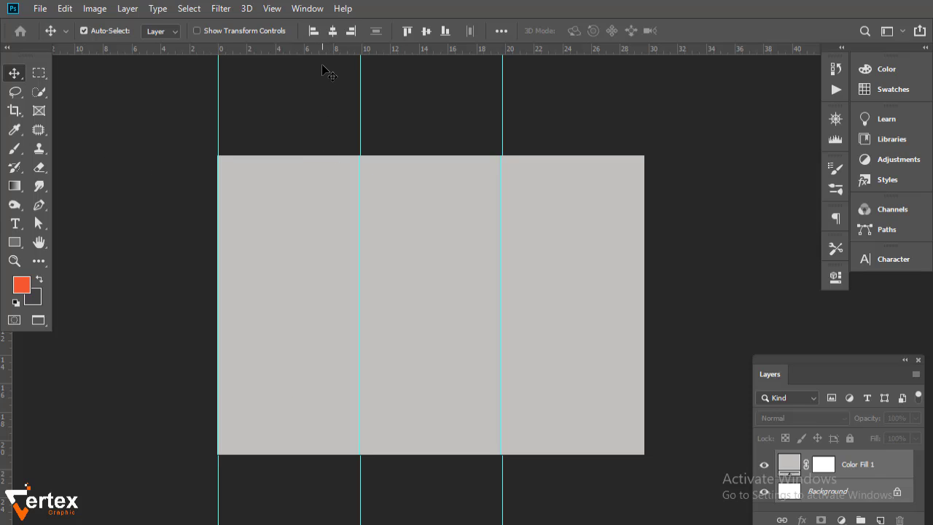
pyautogui.moveTo(324, 49); pyautogui.dragTo(348, 454)
pyautogui.moveTo(6, 416); pyautogui.dragTo(645, 415)
pyautogui.moveTo(513, 360); pyautogui.dragTo(501, 361)
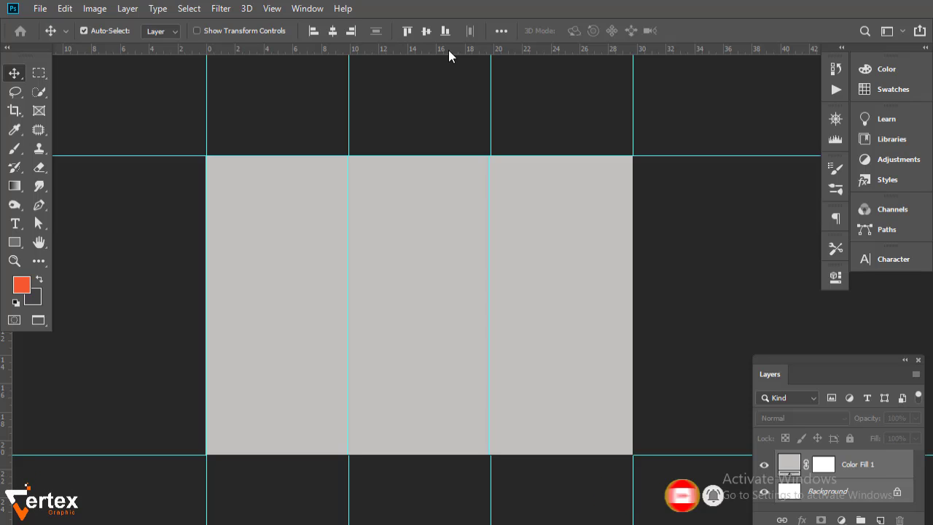
# - Draw a long thin rectangle across the upper canvas and fill it with the orange foreground colour
pyautogui.click(13, 245)
pyautogui.rightClick(13, 248)
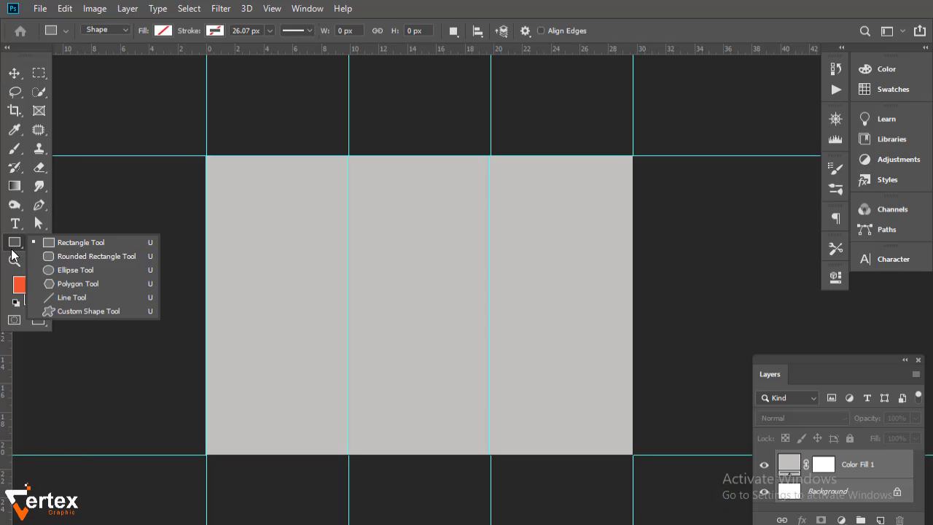
pyautogui.click(72, 243)
pyautogui.moveTo(244, 242); pyautogui.dragTo(709, 251)
pyautogui.click(630, 363)
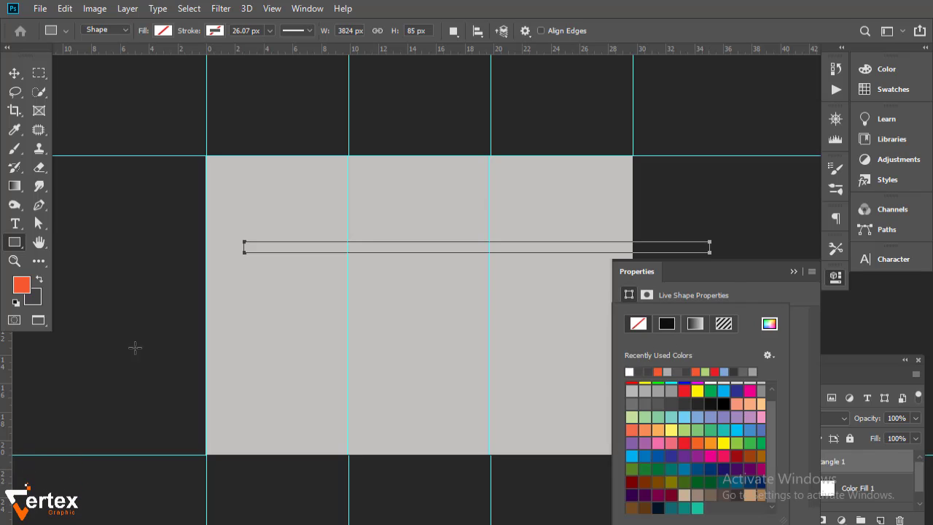
pyautogui.click(769, 323)
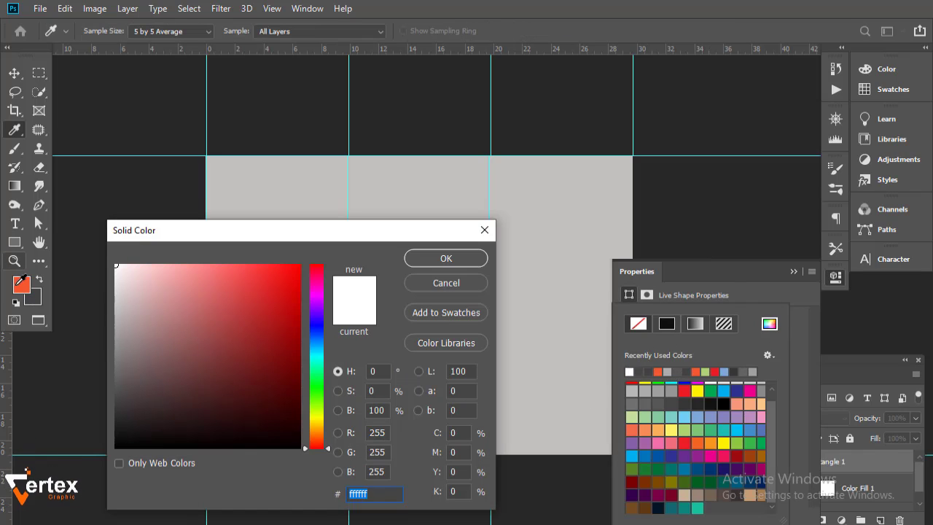
pyautogui.click(22, 285)
pyautogui.click(421, 261)
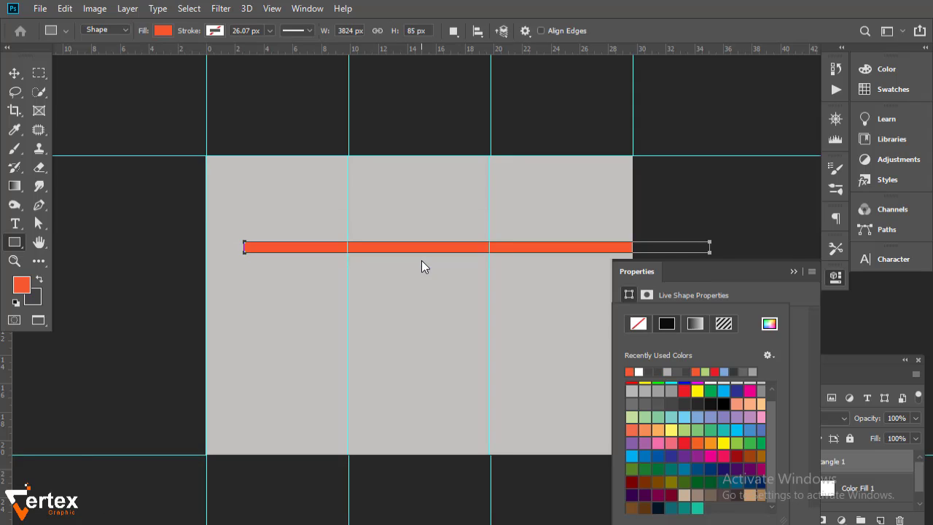
# - Give the bar a white stroke aligned outside, about 45.62 px wide
pyautogui.click(654, 362)
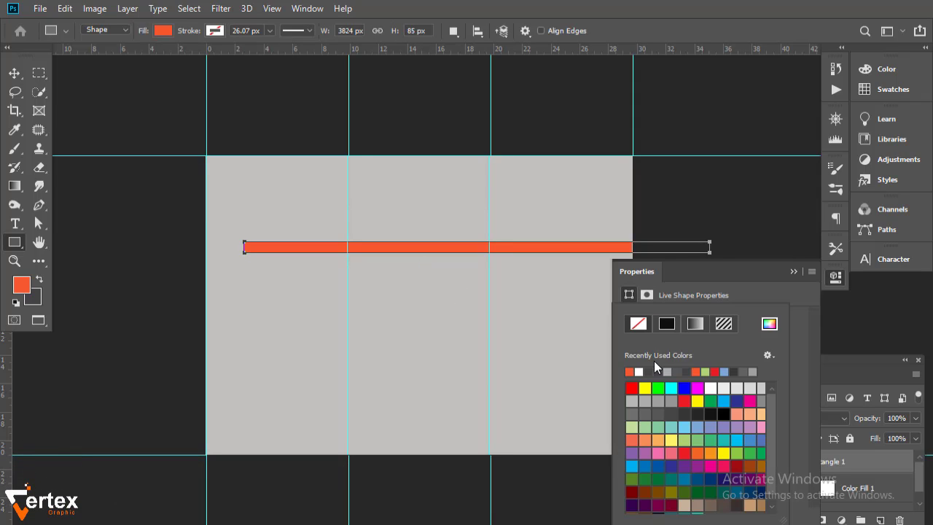
pyautogui.click(640, 372)
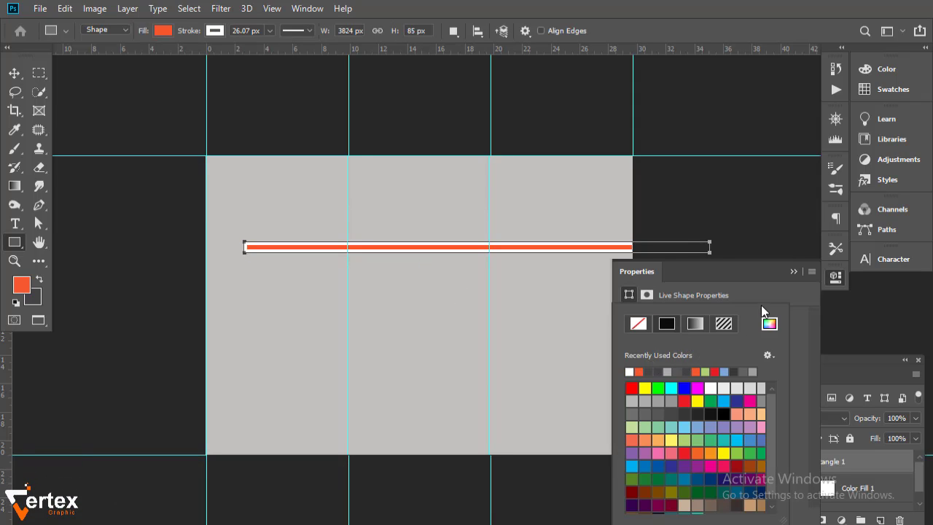
pyautogui.click(761, 305)
pyautogui.click(653, 379)
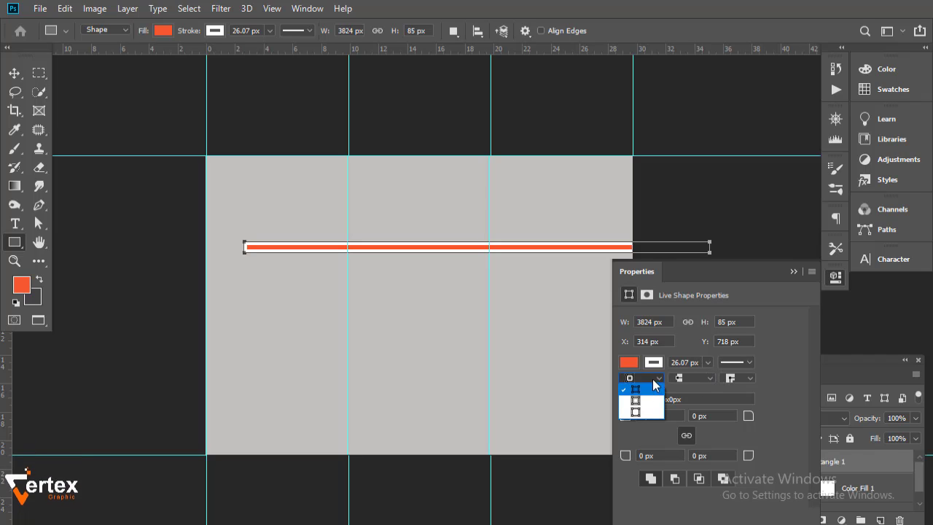
pyautogui.click(638, 413)
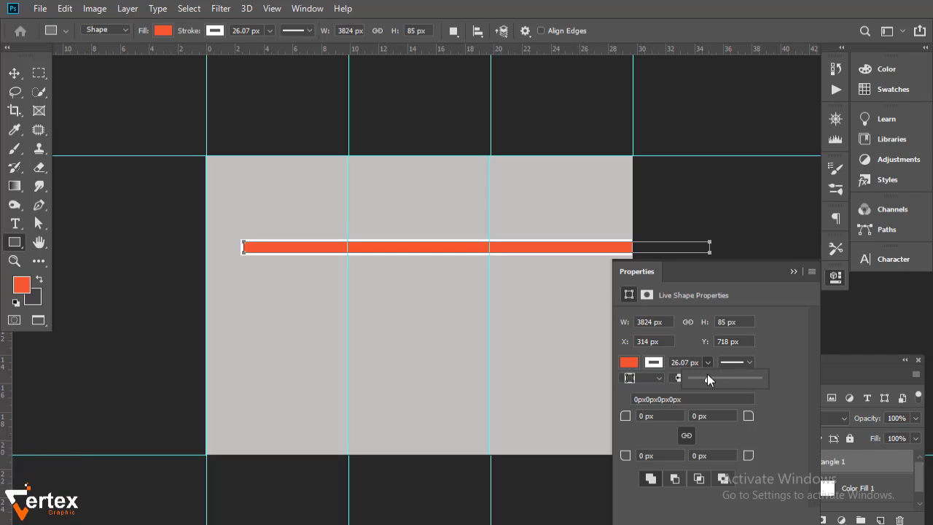
pyautogui.moveTo(707, 374); pyautogui.dragTo(714, 381)
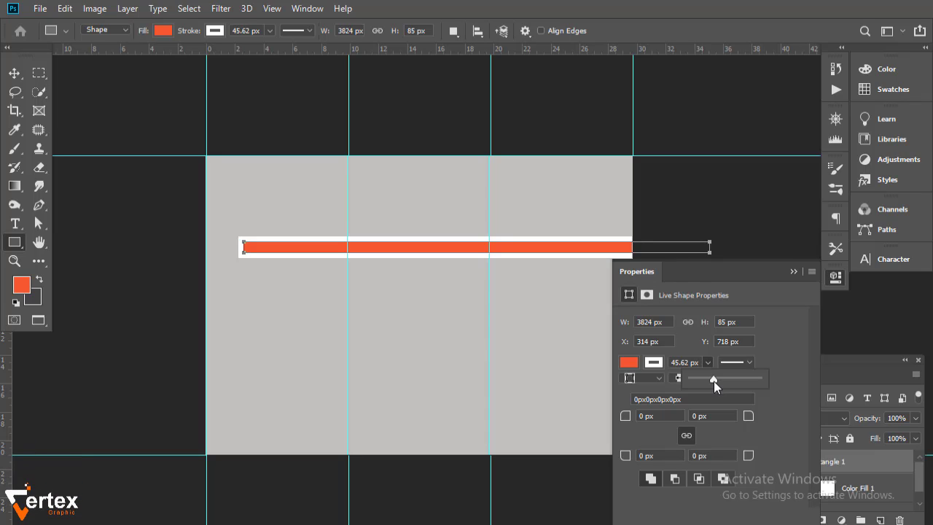
pyautogui.click(790, 272)
pyautogui.click(12, 72)
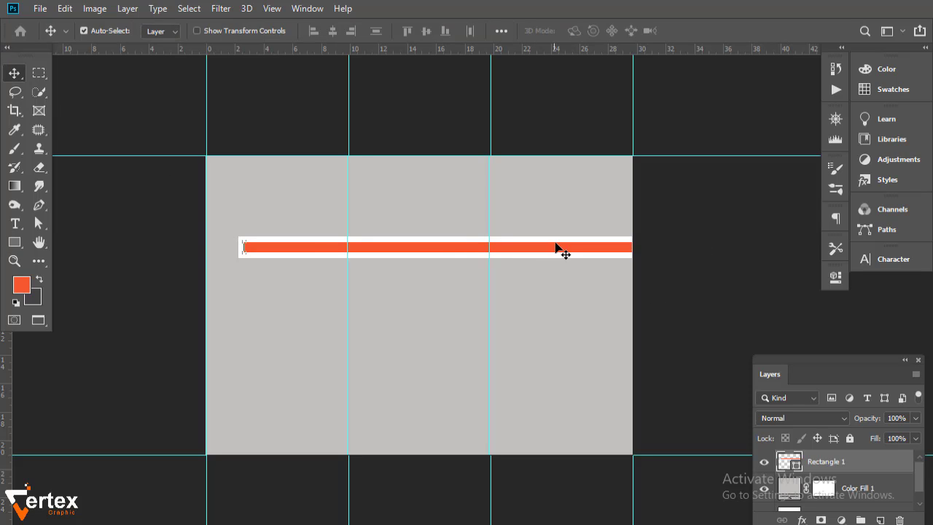
# - Rotate the bar to about 25° and position it starting at the canvas's top-left corner
pyautogui.moveTo(556, 248); pyautogui.dragTo(477, 252)
pyautogui.hotkey('ctrl', 't')
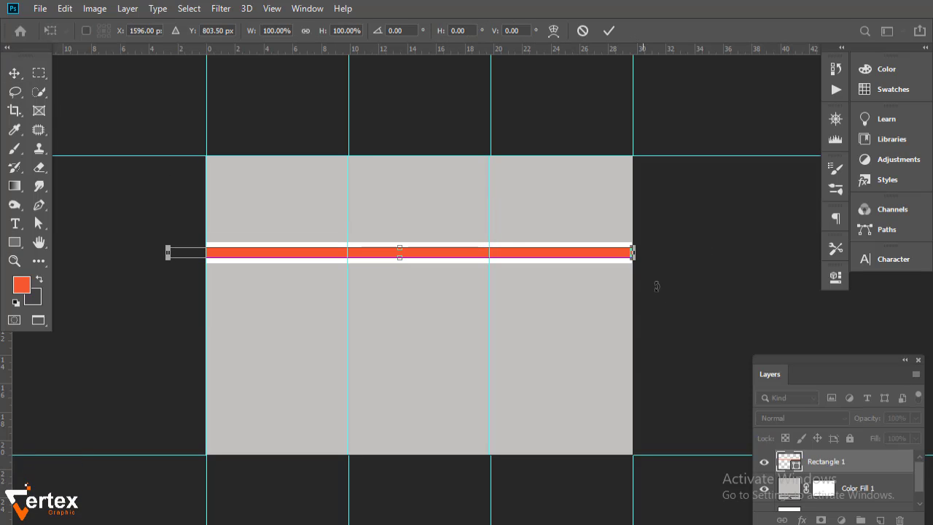
pyautogui.moveTo(656, 286); pyautogui.dragTo(605, 363)
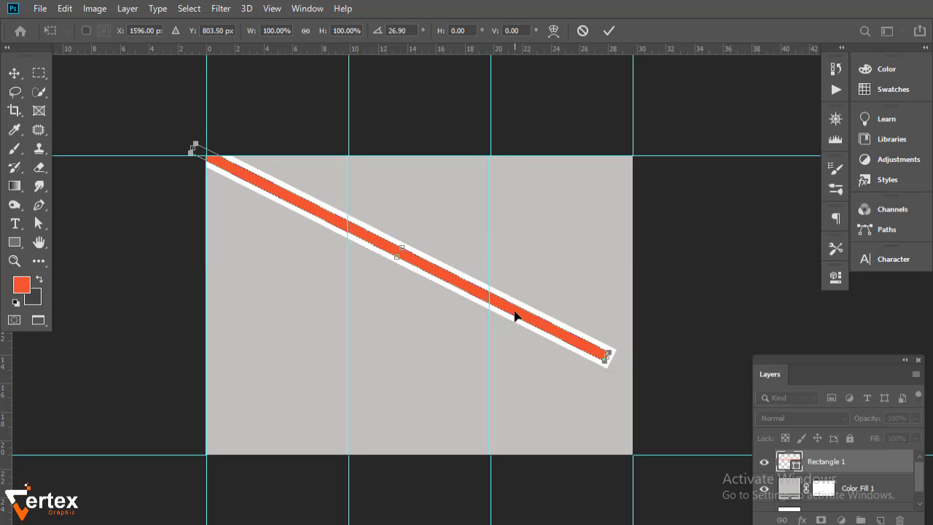
pyautogui.moveTo(515, 315); pyautogui.dragTo(436, 278)
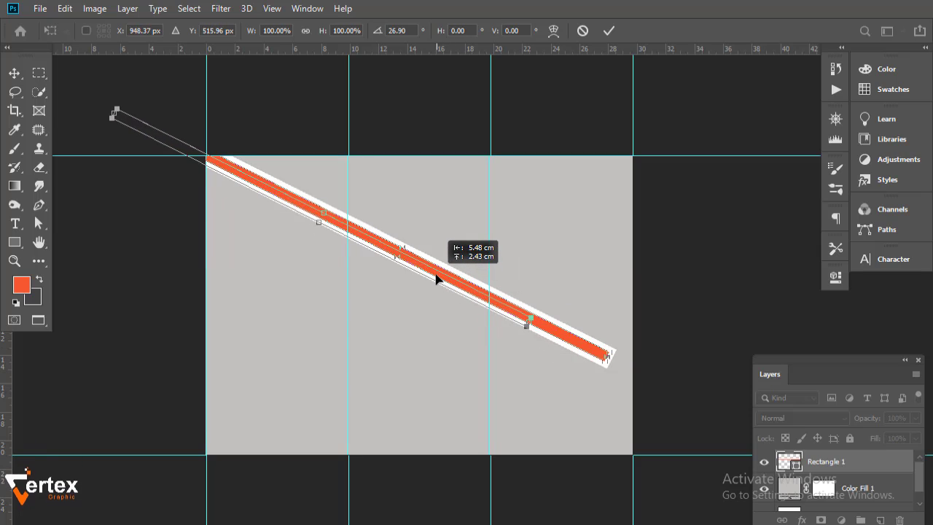
pyautogui.moveTo(515, 319); pyautogui.dragTo(505, 321)
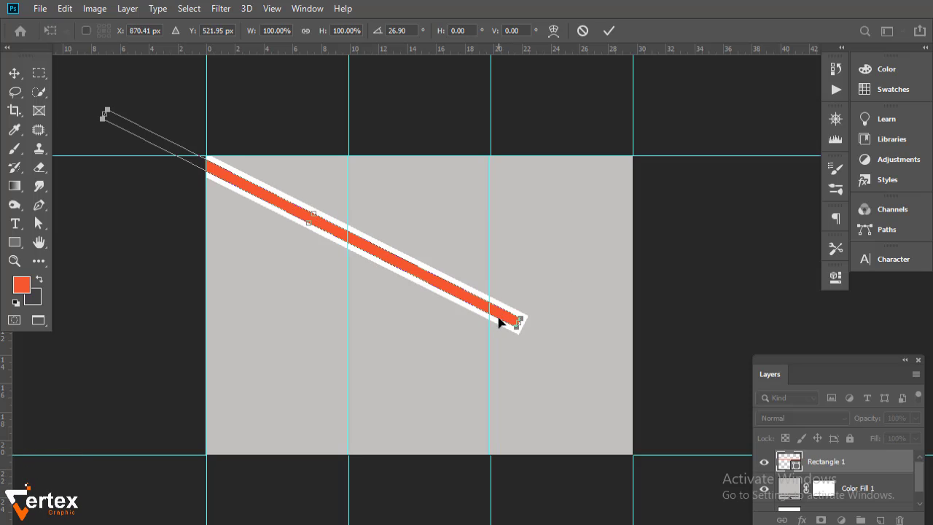
pyautogui.press('Down')
pyautogui.press('Down')
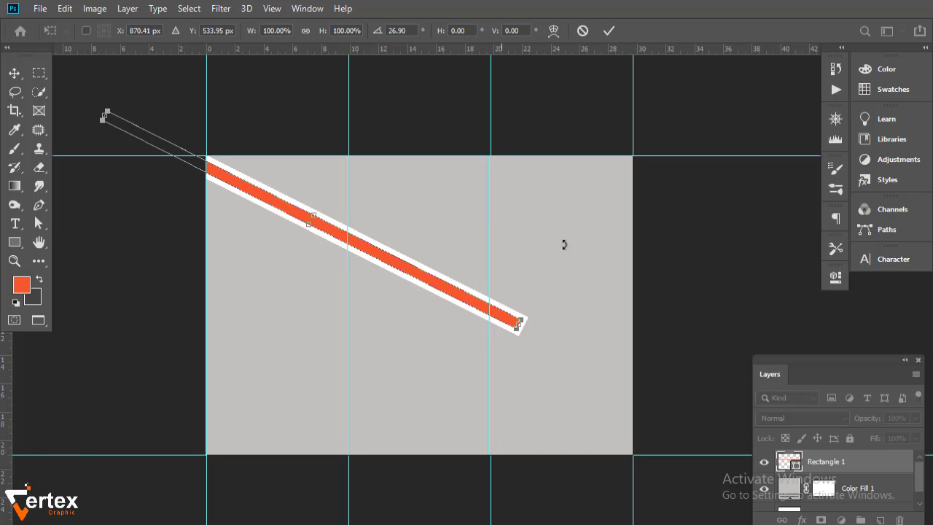
pyautogui.moveTo(496, 320); pyautogui.dragTo(487, 304)
pyautogui.moveTo(539, 343); pyautogui.dragTo(537, 335)
pyautogui.moveTo(502, 304); pyautogui.dragTo(497, 305)
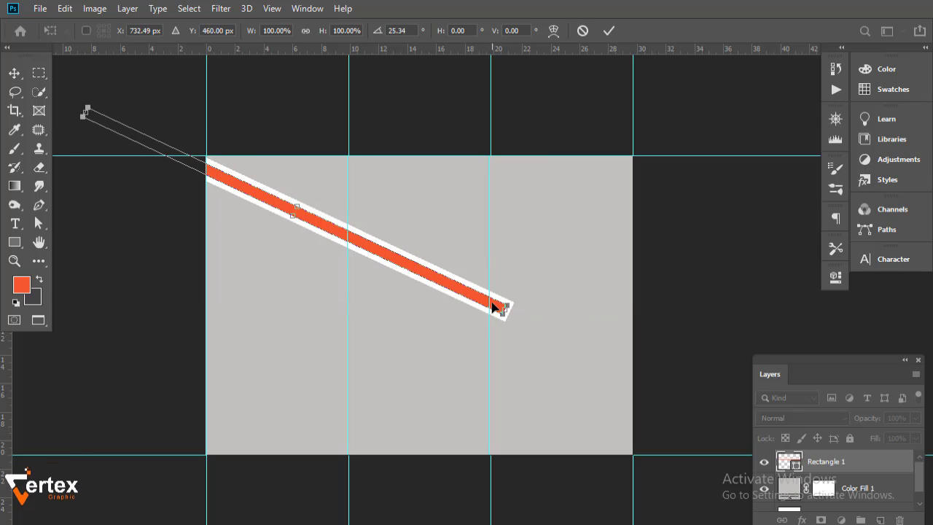
pyautogui.scroll(3, 558, 304)
pyautogui.moveTo(557, 304); pyautogui.dragTo(615, 301)
pyautogui.press('Up')
pyautogui.press('Up')
pyautogui.press('Up')
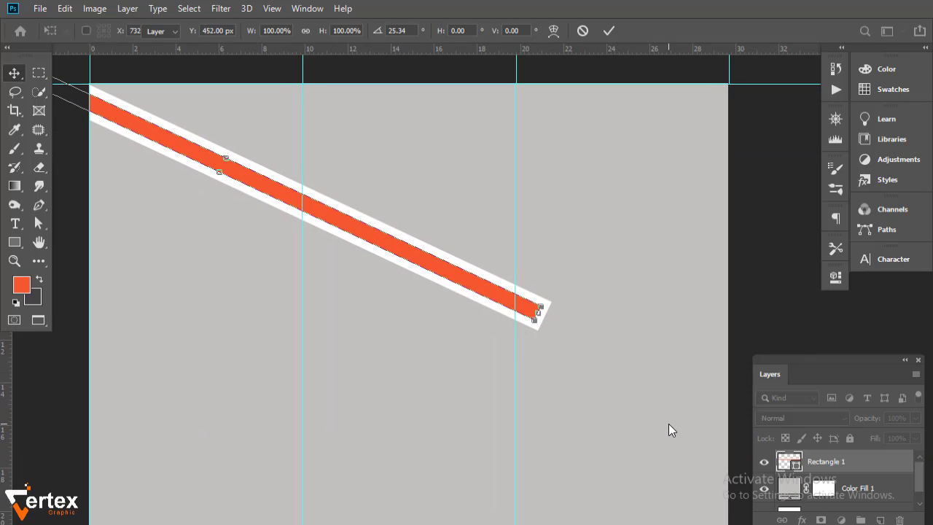
pyautogui.press('Return')
# - Rasterize the bar's layer
pyautogui.scroll(-1, 495, 342)
pyautogui.moveTo(487, 342); pyautogui.dragTo(479, 343)
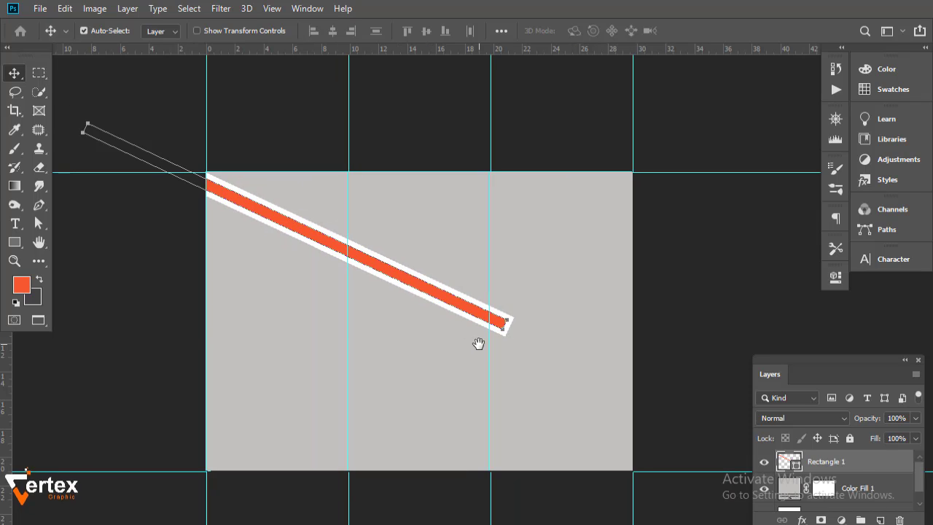
pyautogui.rightClick(875, 470)
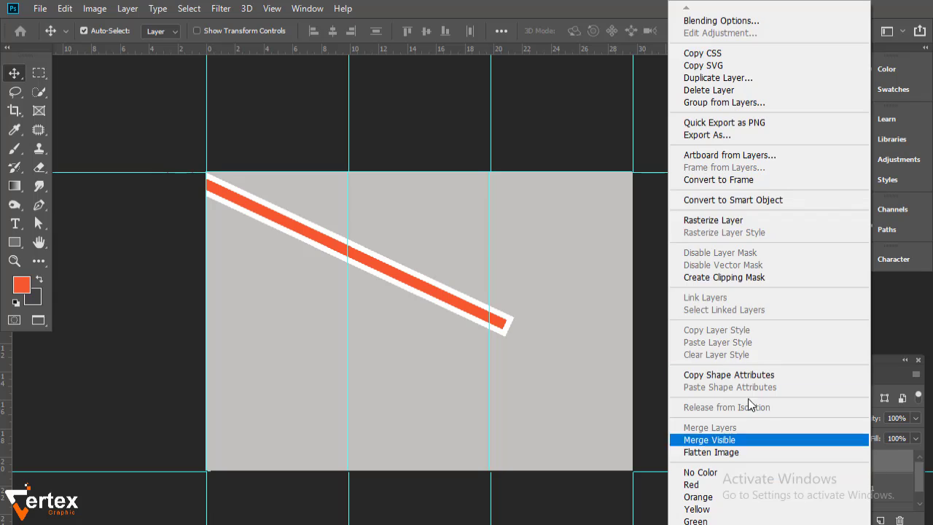
pyautogui.click(712, 221)
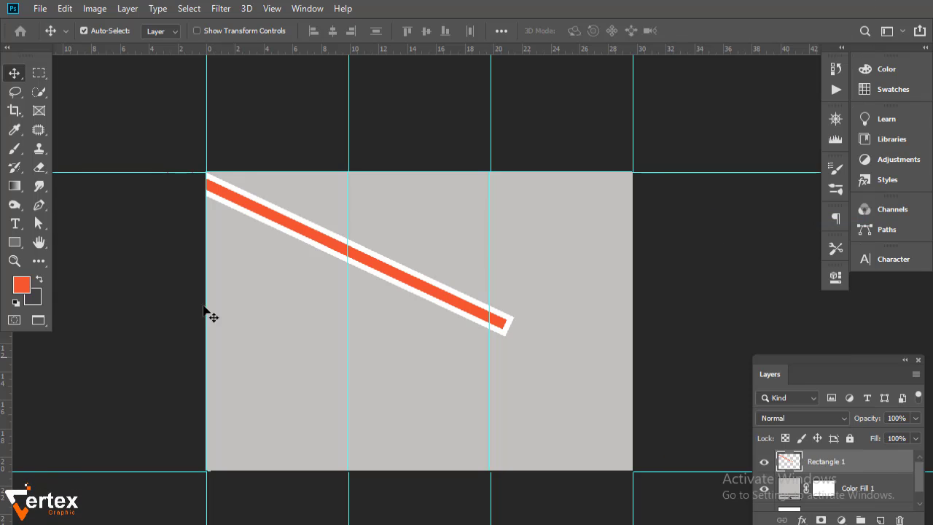
# - Erase the part of the bar lying in the canvas's right third and deselect
pyautogui.click(46, 74)
pyautogui.moveTo(675, 186); pyautogui.dragTo(491, 496)
pyautogui.press('Delete')
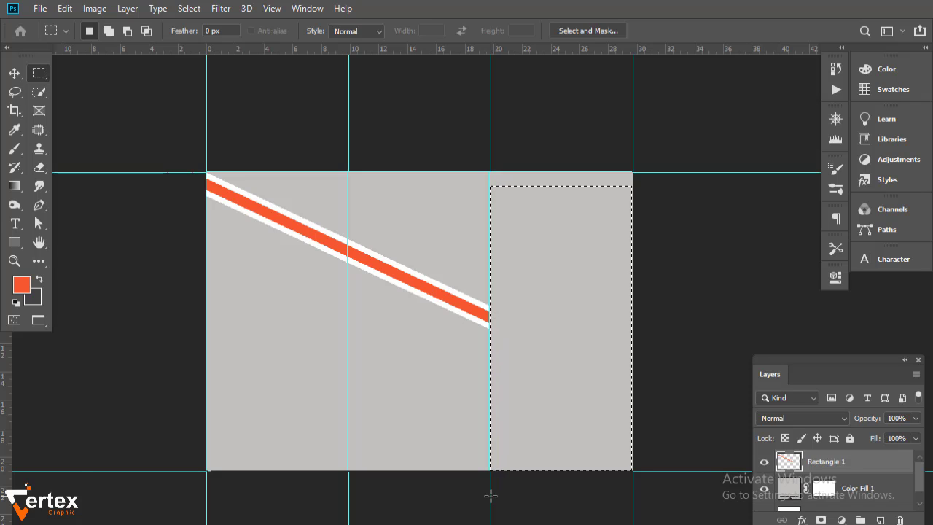
pyautogui.hotkey('ctrl', 'd')
# - Duplicate the bar, flip the copy horizontally, and place it to meet the original as a V
pyautogui.moveTo(870, 470); pyautogui.dragTo(881, 521)
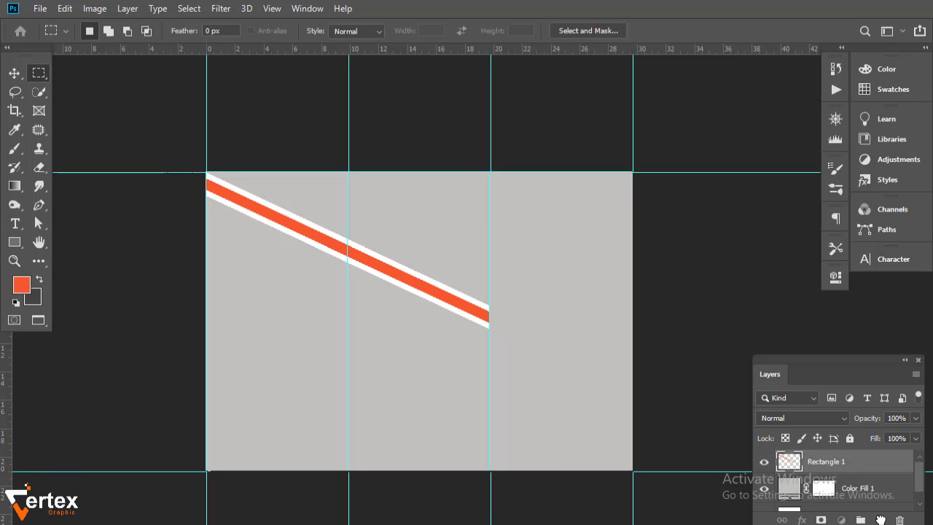
pyautogui.hotkey('ctrl', 't')
pyautogui.rightClick(324, 229)
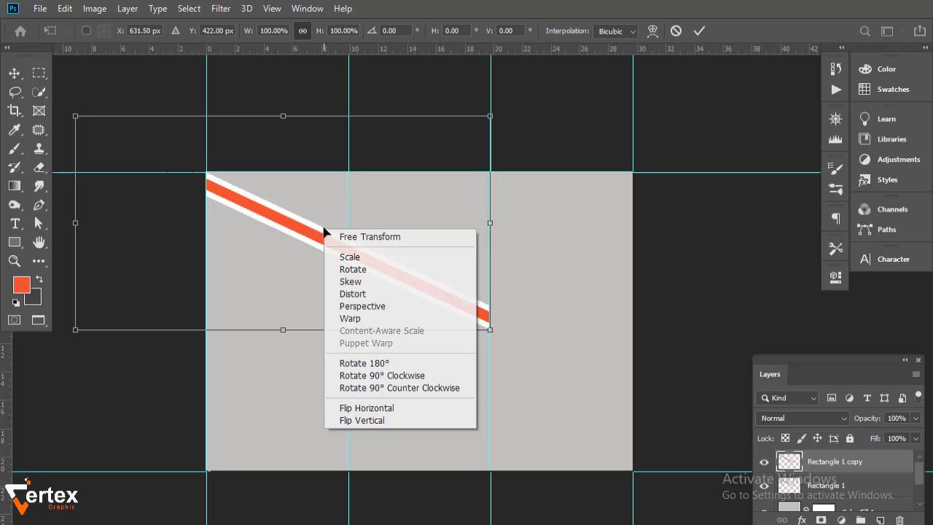
pyautogui.click(371, 407)
pyautogui.moveTo(245, 267); pyautogui.dragTo(644, 260)
pyautogui.press('Return')
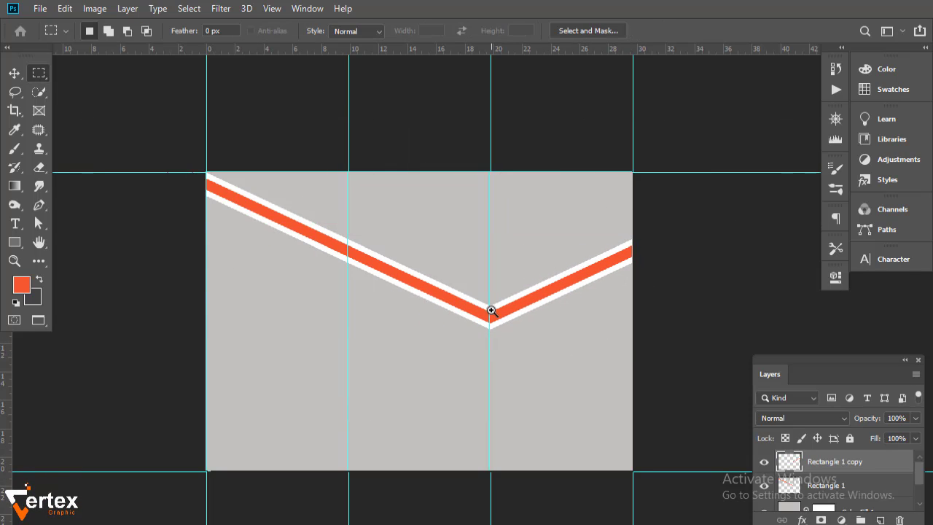
pyautogui.moveTo(491, 312); pyautogui.dragTo(518, 308)
pyautogui.keyDown('alt'); pyautogui.click(516, 327); pyautogui.keyUp('alt')
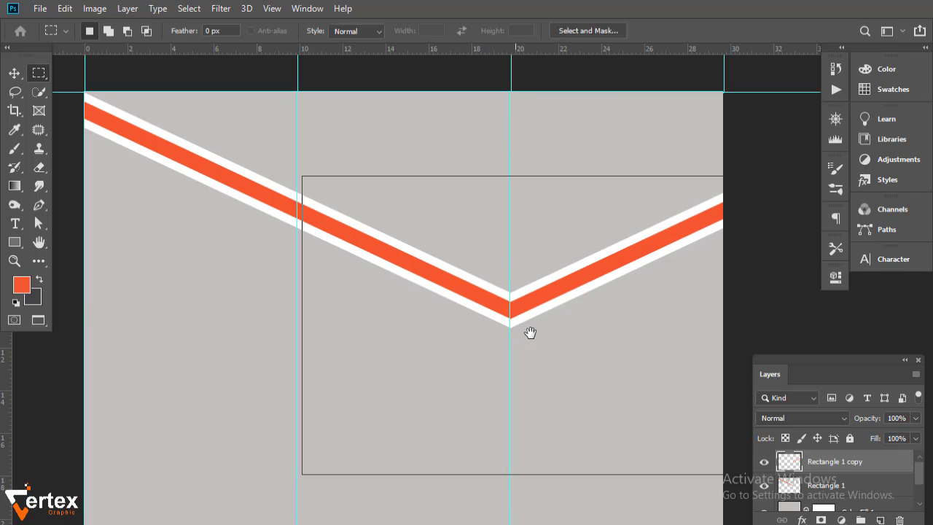
# - Above Color Fill 1, draw a rectangle over the right third filled with dark grey #424244
pyautogui.click(17, 74)
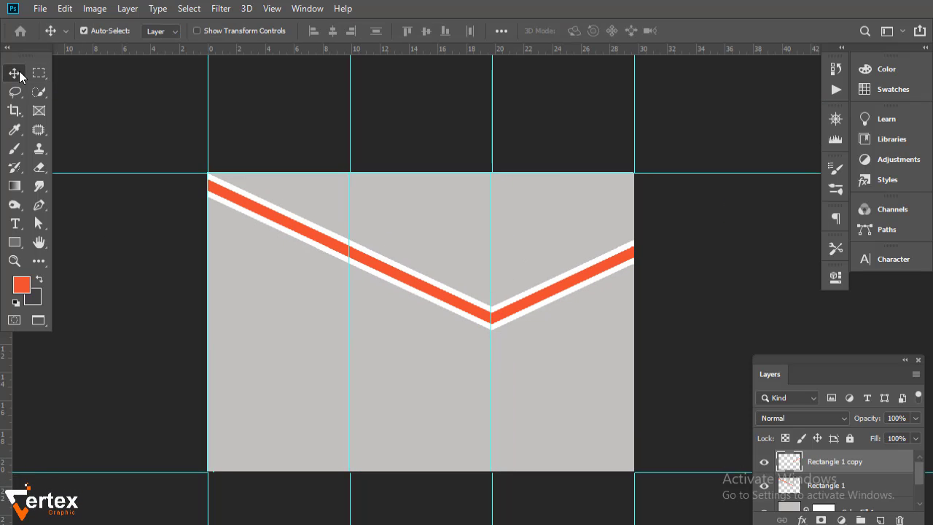
pyautogui.click(826, 508)
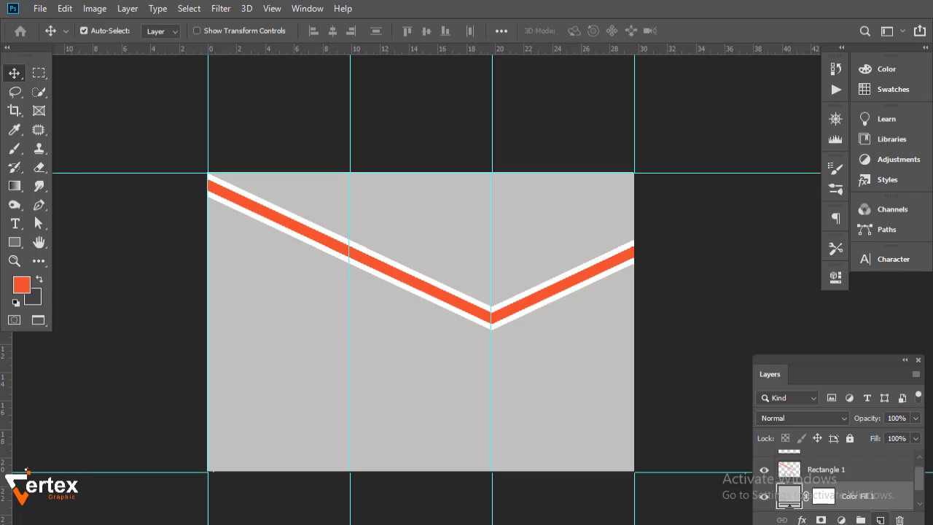
pyautogui.click(881, 520)
pyautogui.click(14, 243)
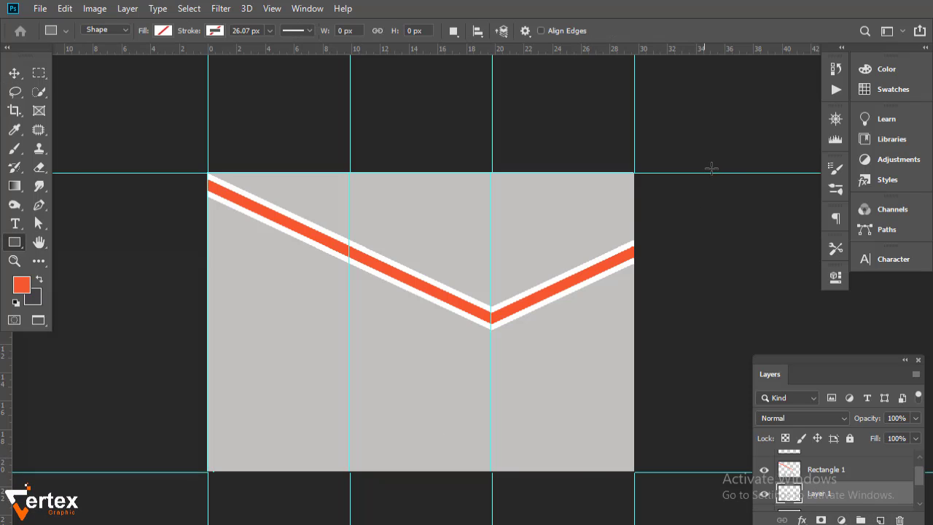
pyautogui.moveTo(724, 152); pyautogui.dragTo(495, 506)
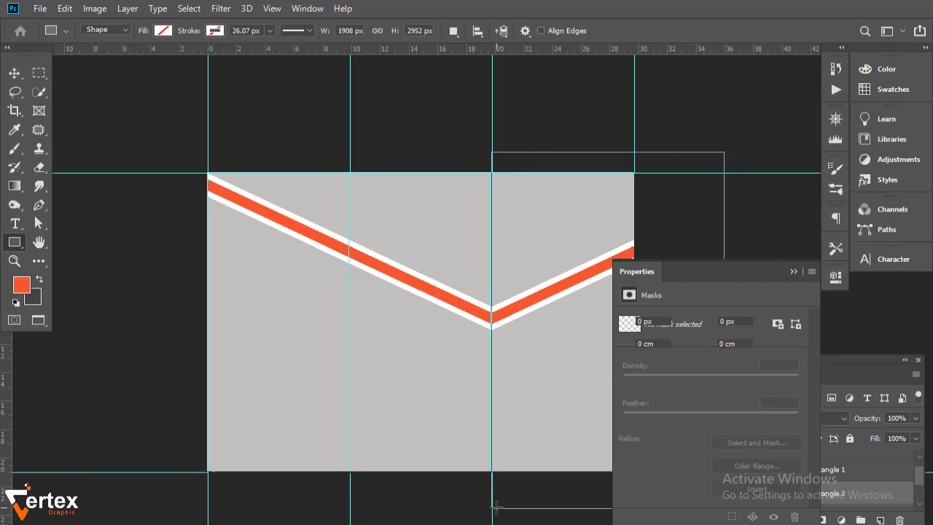
pyautogui.click(628, 366)
pyautogui.click(770, 325)
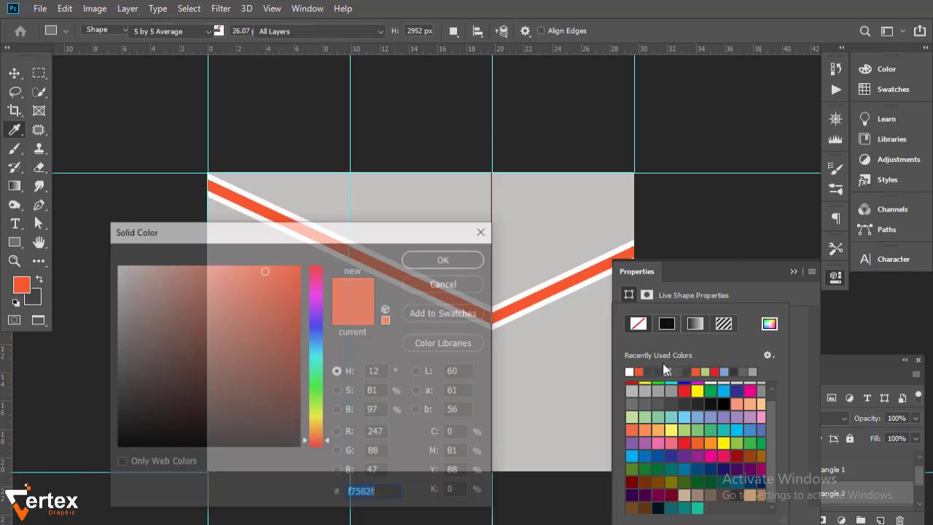
pyautogui.click(33, 299)
pyautogui.click(438, 256)
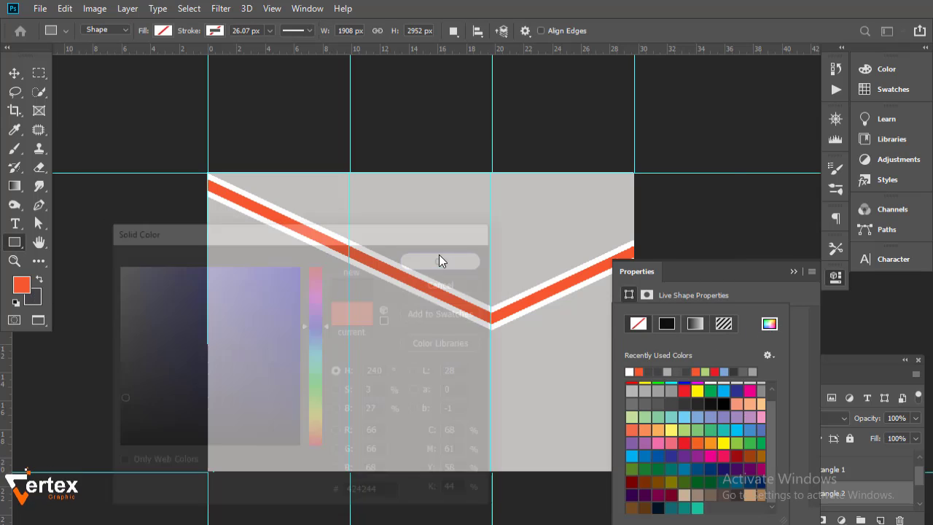
pyautogui.click(794, 272)
# - Show the rulers and add an empty Layer 1 above Rectangle 2
pyautogui.click(15, 73)
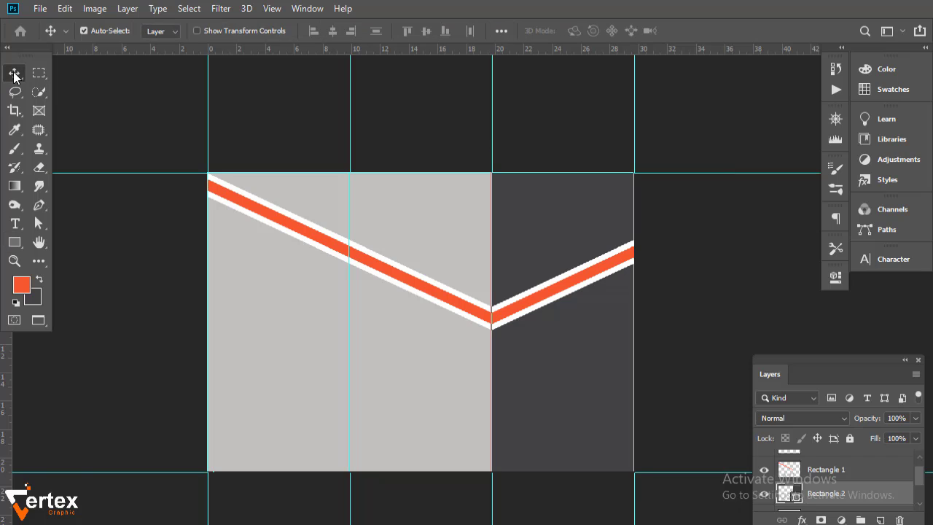
pyautogui.click(659, 258)
pyautogui.click(511, 279)
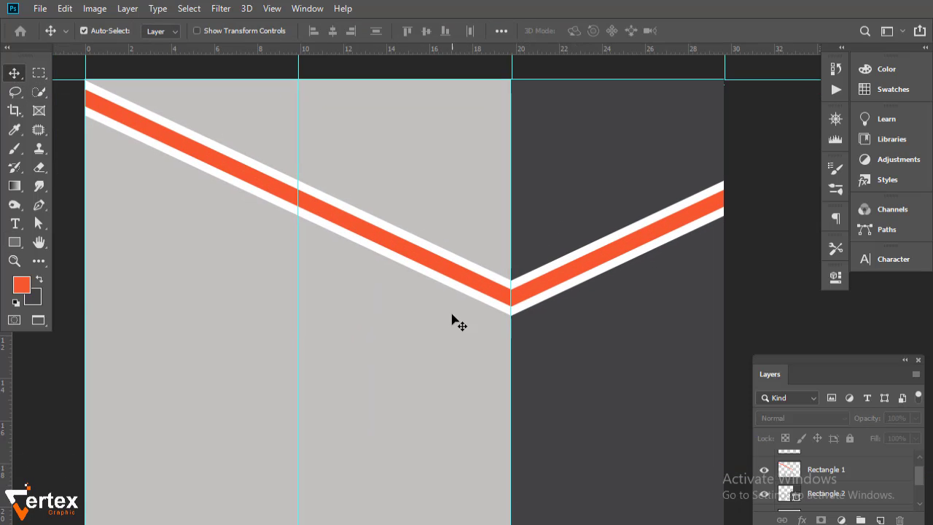
pyautogui.moveTo(434, 297); pyautogui.dragTo(482, 295)
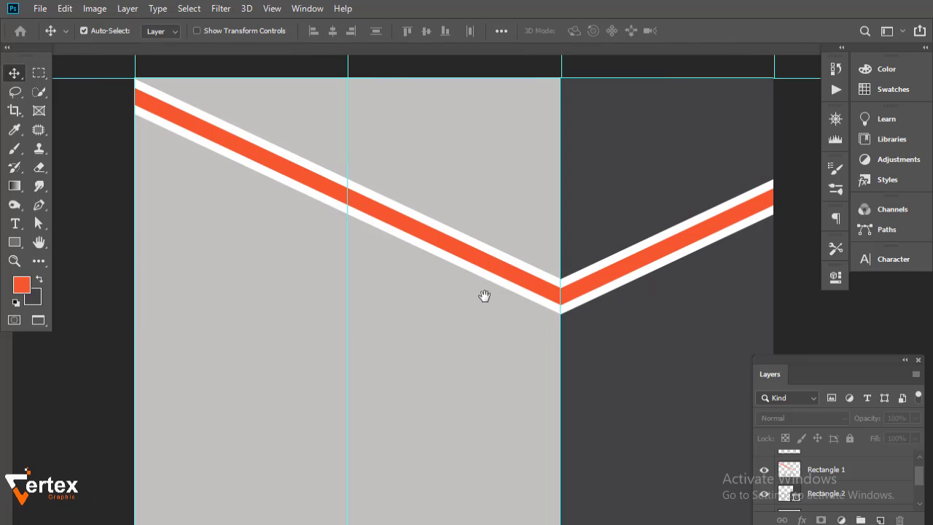
pyautogui.hotkey('ctrl', 'r')
pyautogui.moveTo(398, 306); pyautogui.dragTo(338, 309)
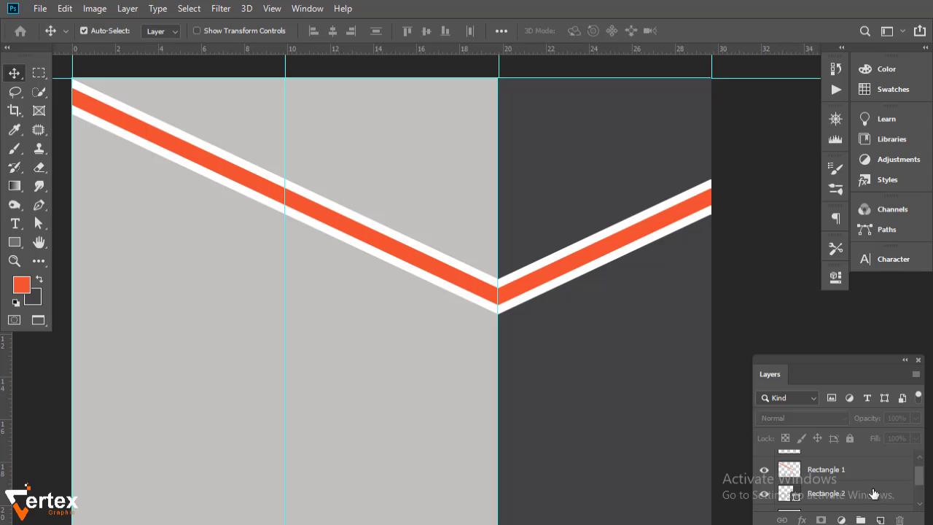
pyautogui.click(821, 501)
pyautogui.click(880, 520)
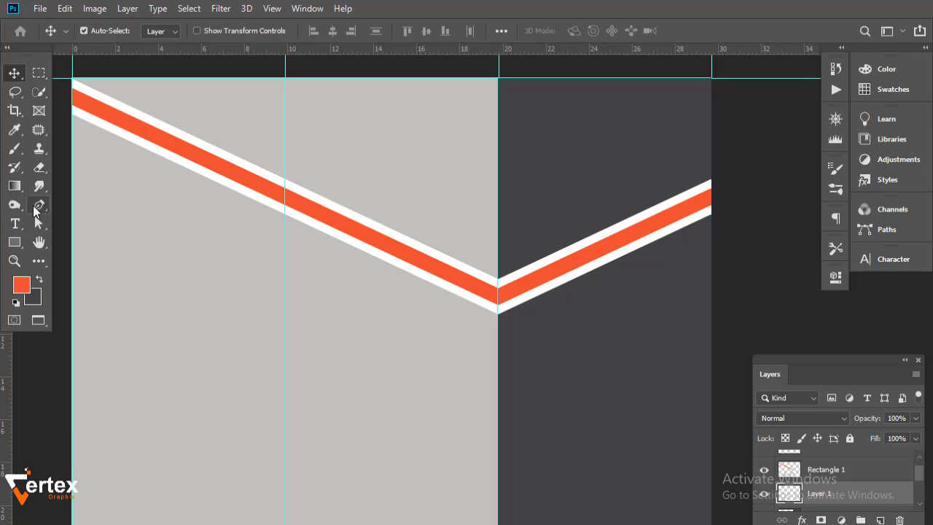
# - Trace a Pen shape from the chevron's bottom point past the page top, filled white
pyautogui.click(36, 207)
pyautogui.moveTo(216, 199); pyautogui.dragTo(235, 235)
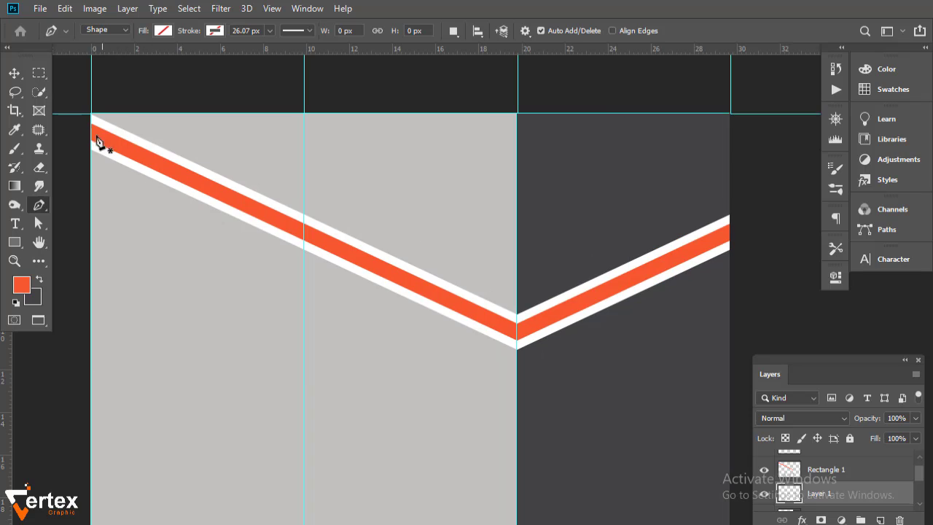
pyautogui.click(517, 339)
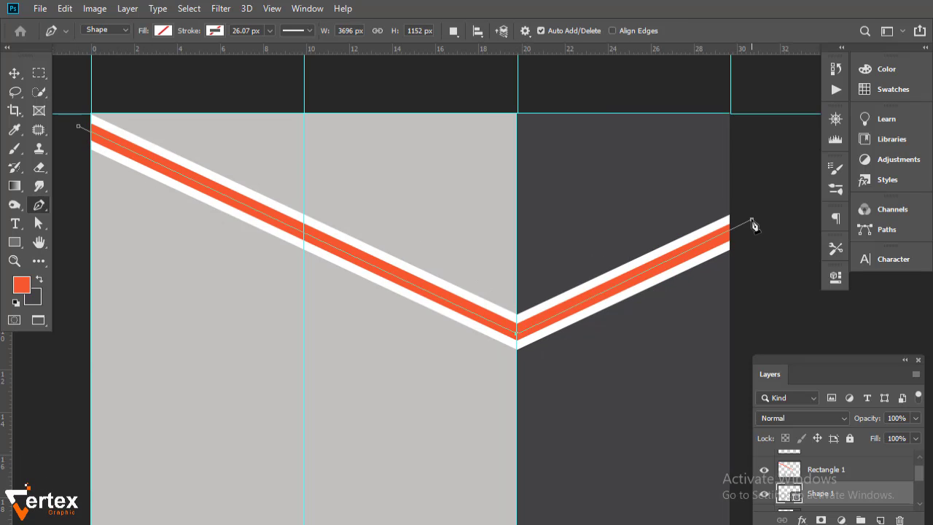
pyautogui.moveTo(760, 231); pyautogui.dragTo(771, 292)
pyautogui.click(780, 125)
pyautogui.click(161, 105)
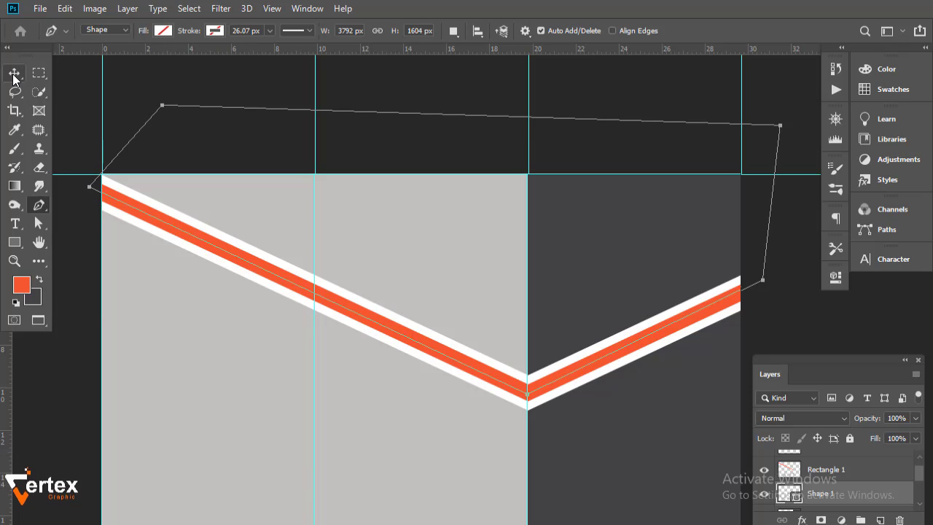
pyautogui.click(163, 31)
pyautogui.click(100, 107)
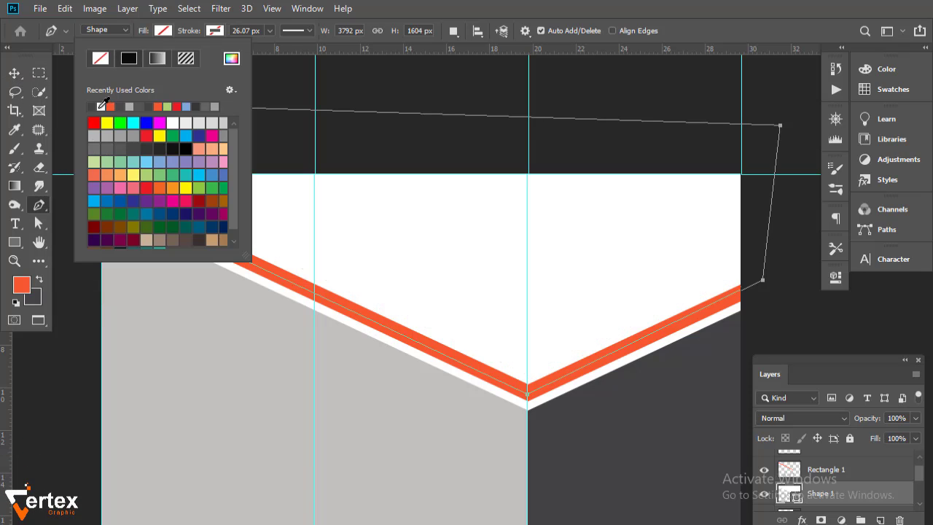
pyautogui.press('v')
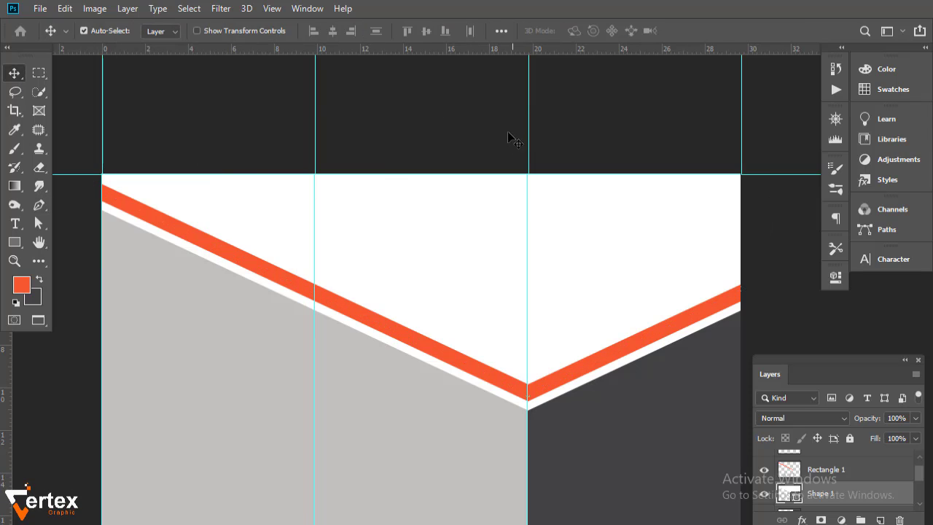
# - Place the city skyline photo at the top edge and clip it into the white shape
pyautogui.click(40, 8)
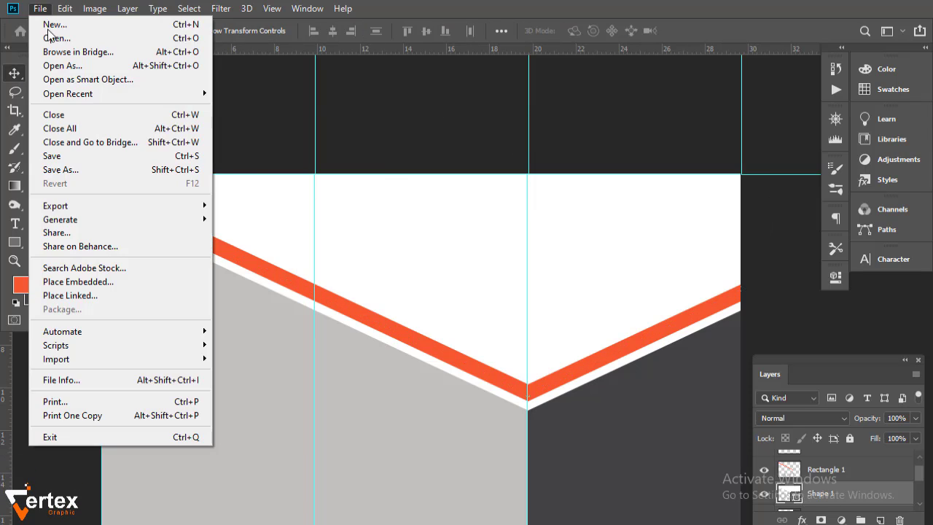
pyautogui.click(65, 279)
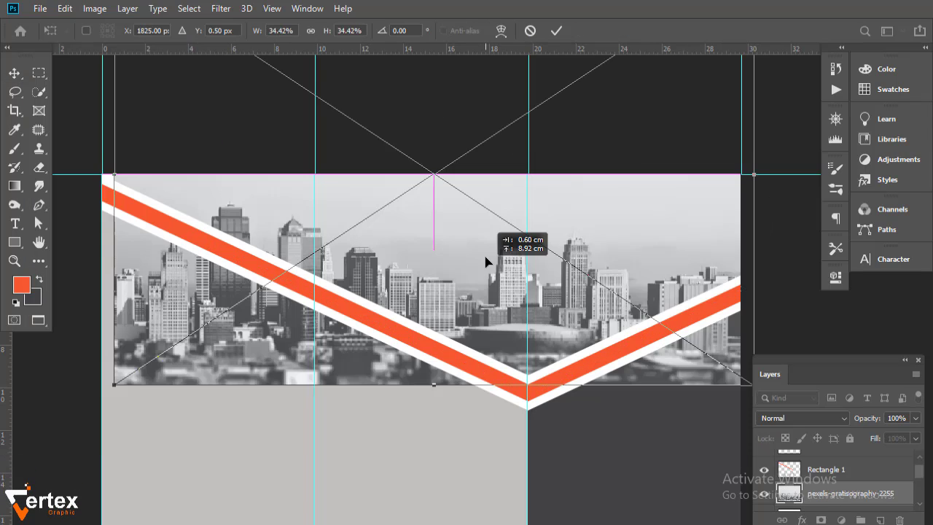
pyautogui.moveTo(485, 256); pyautogui.dragTo(486, 252)
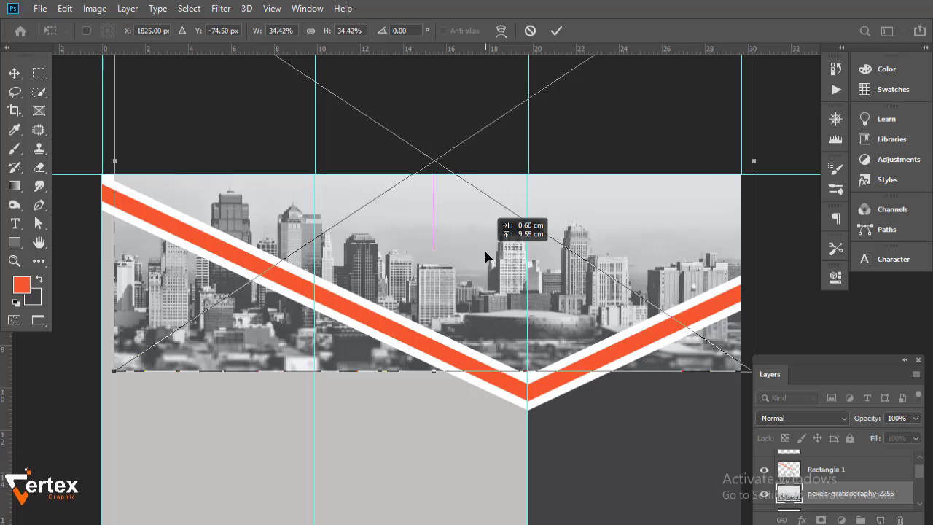
pyautogui.moveTo(486, 255); pyautogui.dragTo(488, 267)
pyautogui.press('Return')
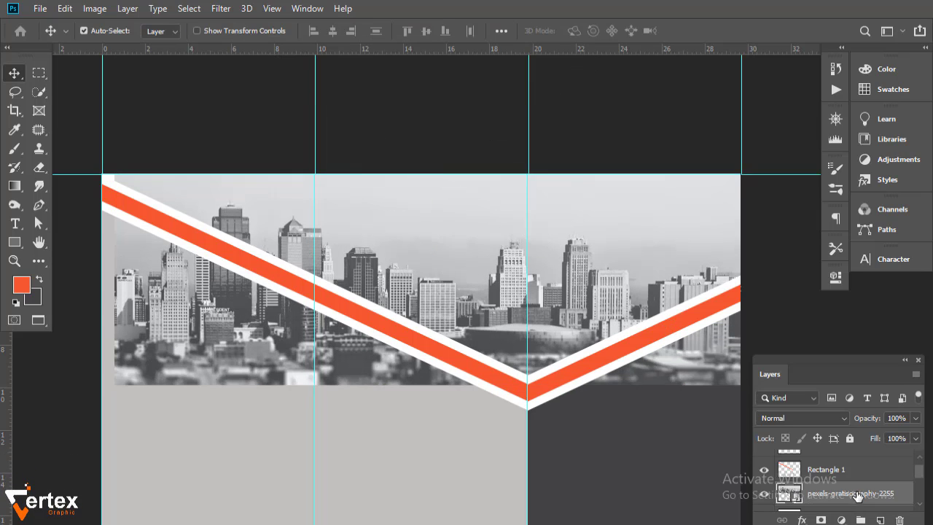
pyautogui.keyDown('alt'); pyautogui.click(837, 499); pyautogui.keyUp('alt')
# - Add a clipped Curves adjustment with an S-curve to boost the photo's contrast
pyautogui.moveTo(642, 430); pyautogui.dragTo(635, 333)
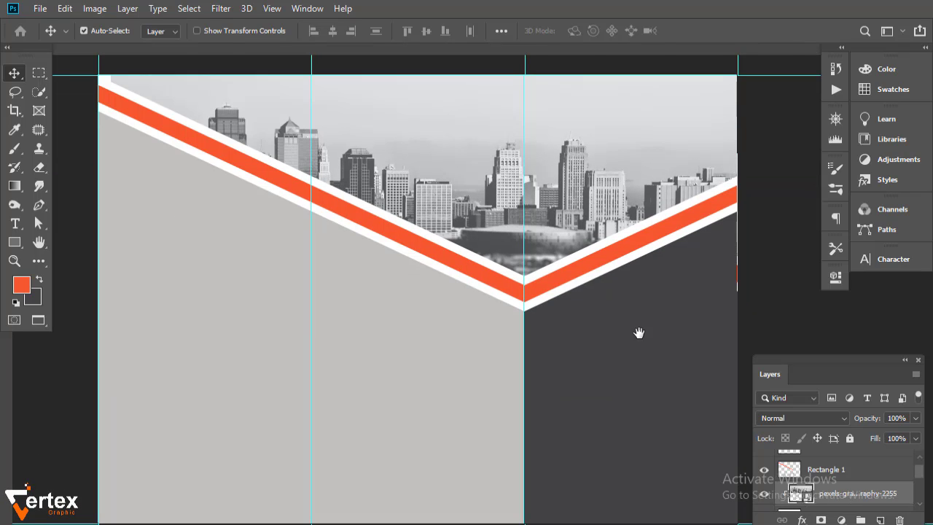
pyautogui.click(842, 520)
pyautogui.click(820, 345)
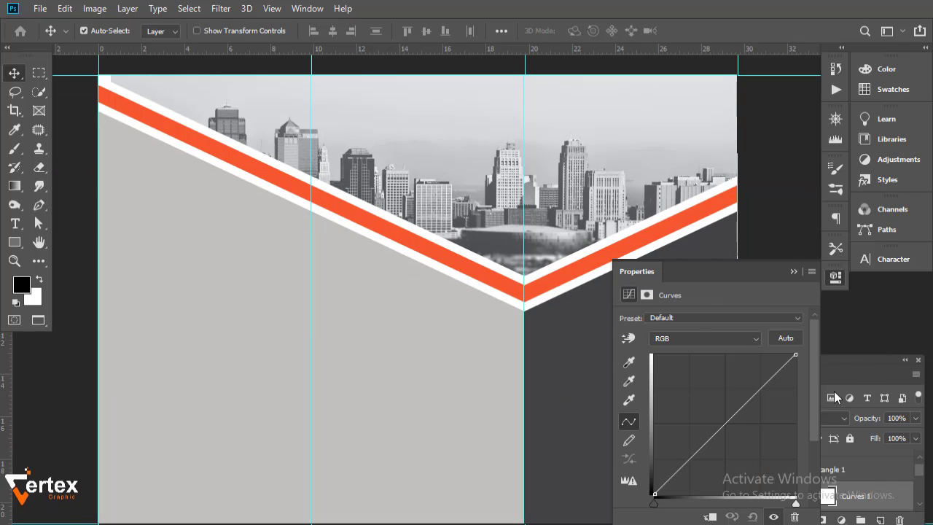
pyautogui.click(711, 517)
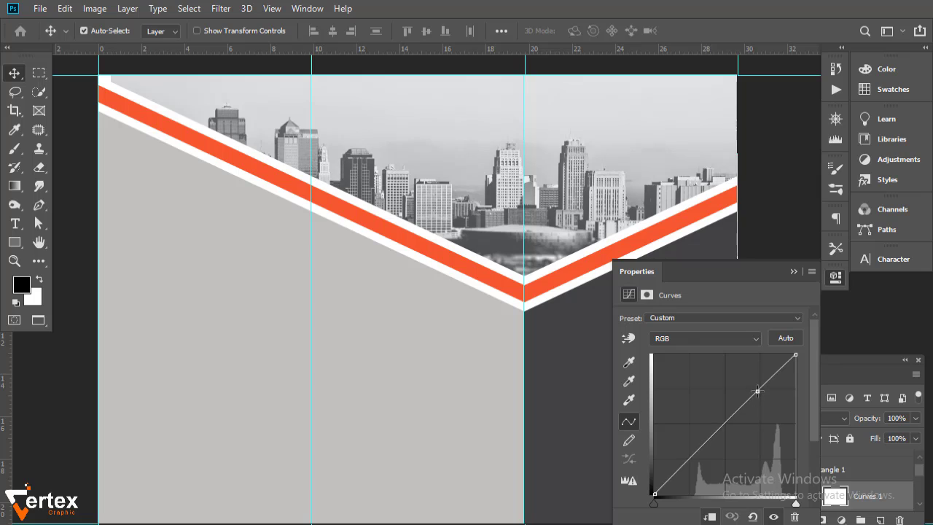
pyautogui.moveTo(758, 391); pyautogui.dragTo(757, 387)
pyautogui.moveTo(695, 454); pyautogui.dragTo(694, 463)
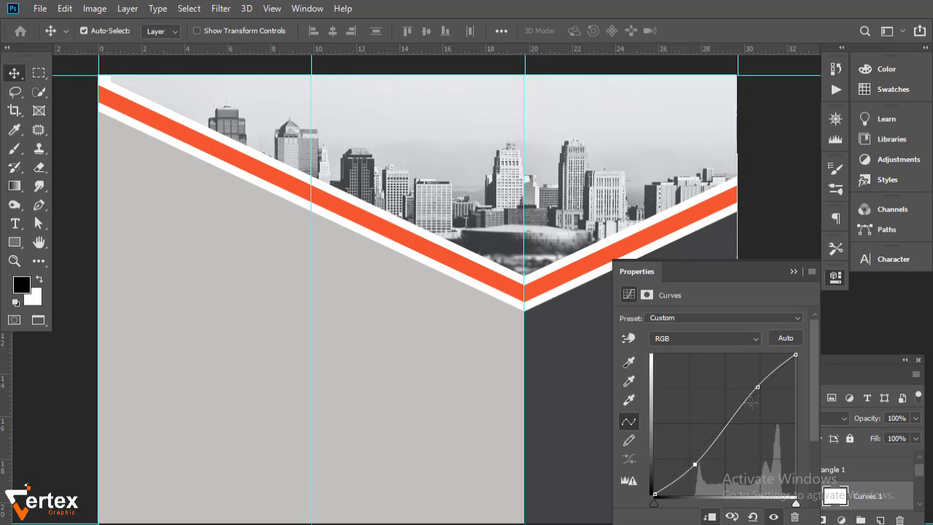
pyautogui.click(794, 272)
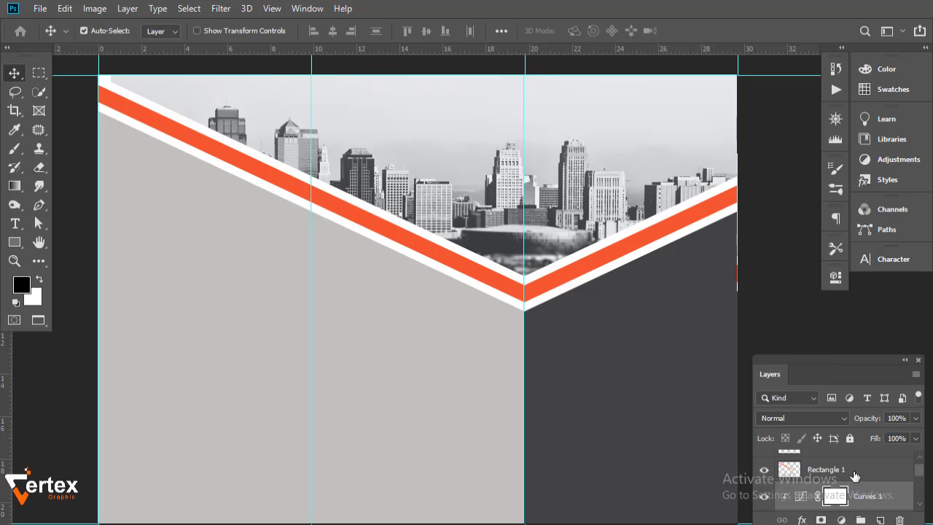
# - Add a Levels adjustment with the black input raised to 15 to deepen shadows
pyautogui.click(842, 519)
pyautogui.click(840, 324)
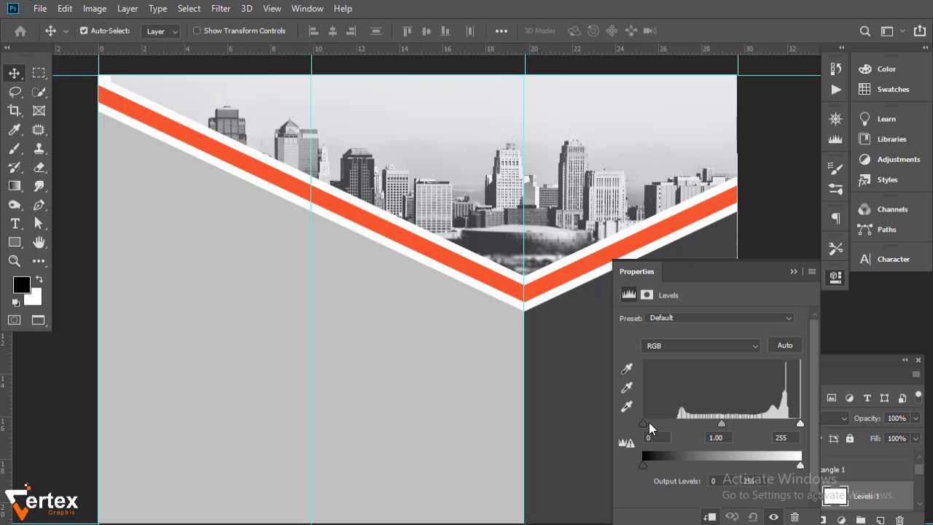
pyautogui.moveTo(649, 424); pyautogui.dragTo(660, 424)
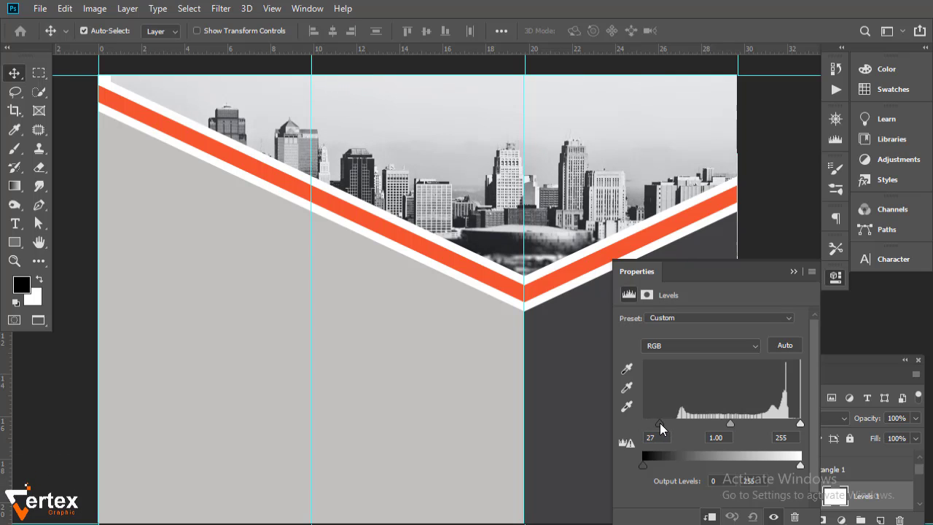
pyautogui.click(795, 272)
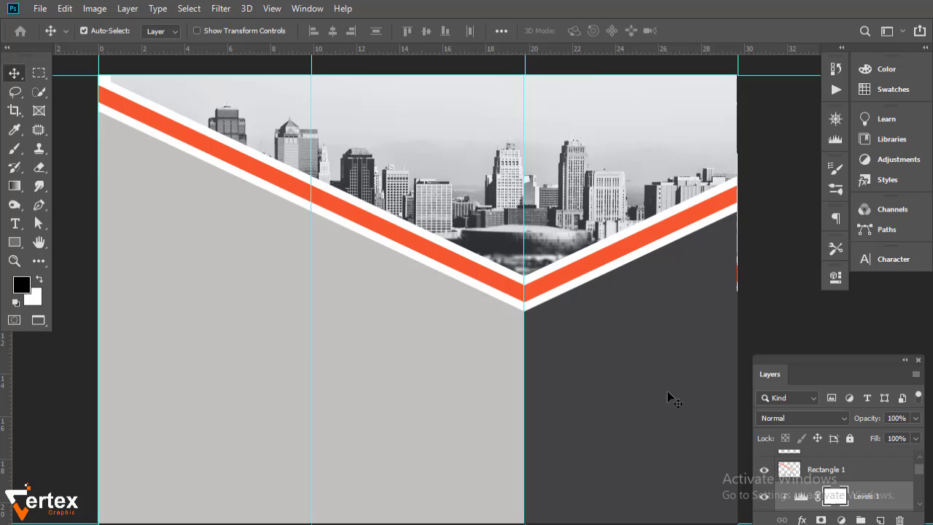
pyautogui.click(88, 234)
pyautogui.moveTo(391, 318); pyautogui.dragTo(408, 301)
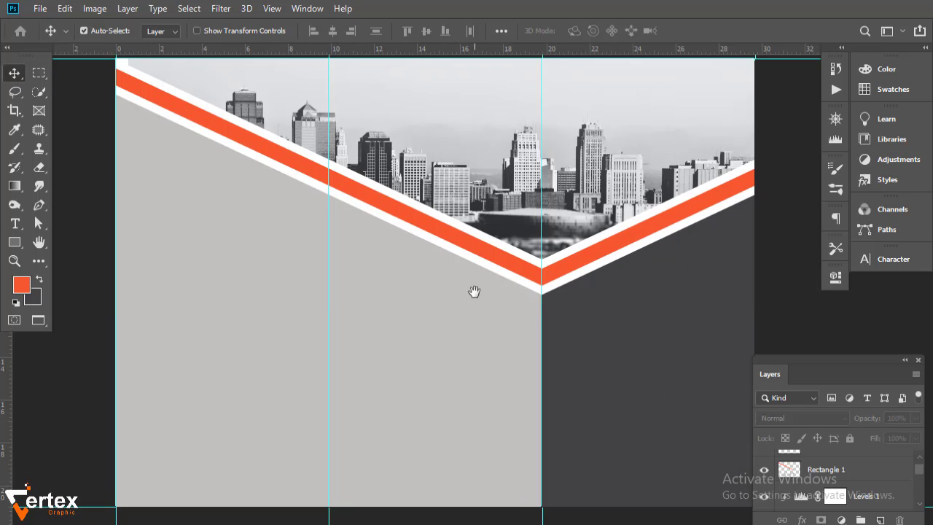
# - Delete the grey Color Fill layer so the brochure page is white
pyautogui.moveTo(474, 292)
pyautogui.mouseDown()
pyautogui.moveTo(440, 325)
pyautogui.moveTo(474, 283)
pyautogui.mouseUp()
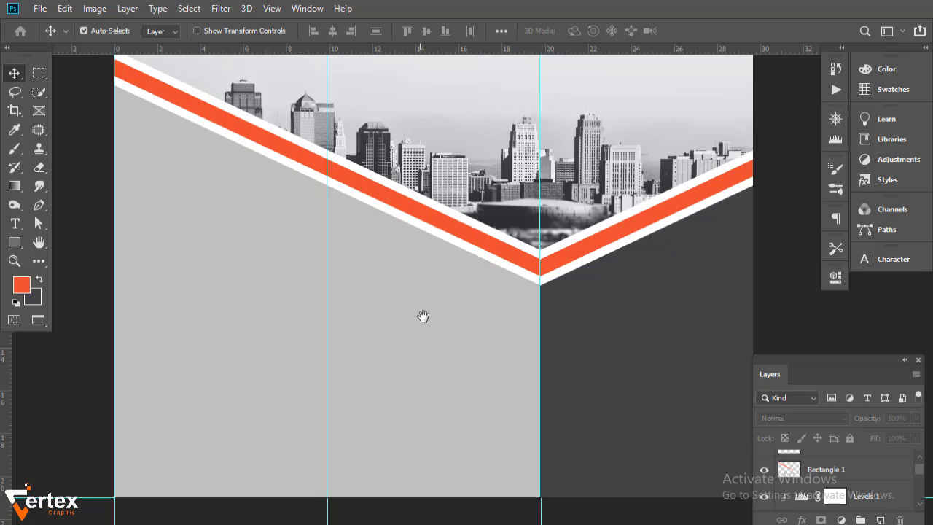
pyautogui.moveTo(423, 316); pyautogui.dragTo(465, 313)
pyautogui.click(15, 224)
pyautogui.moveTo(145, 239); pyautogui.dragTo(212, 295)
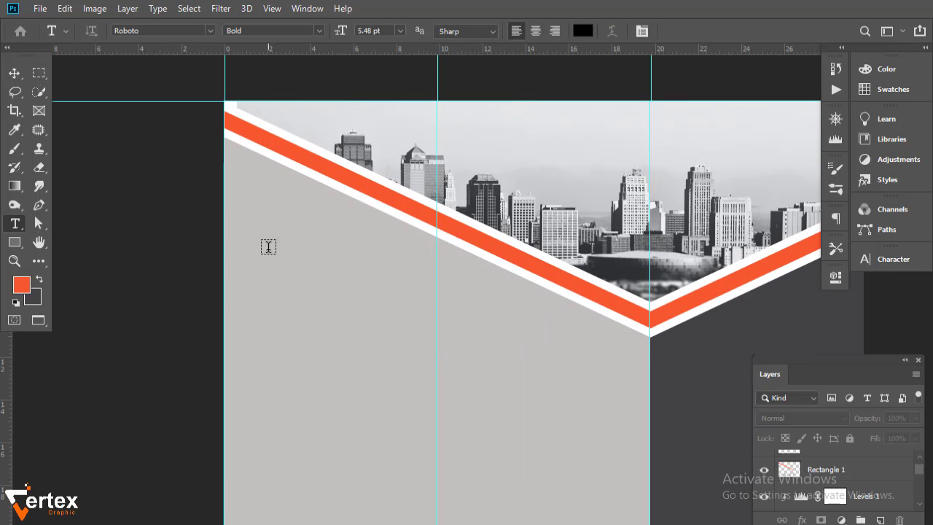
pyautogui.click(14, 74)
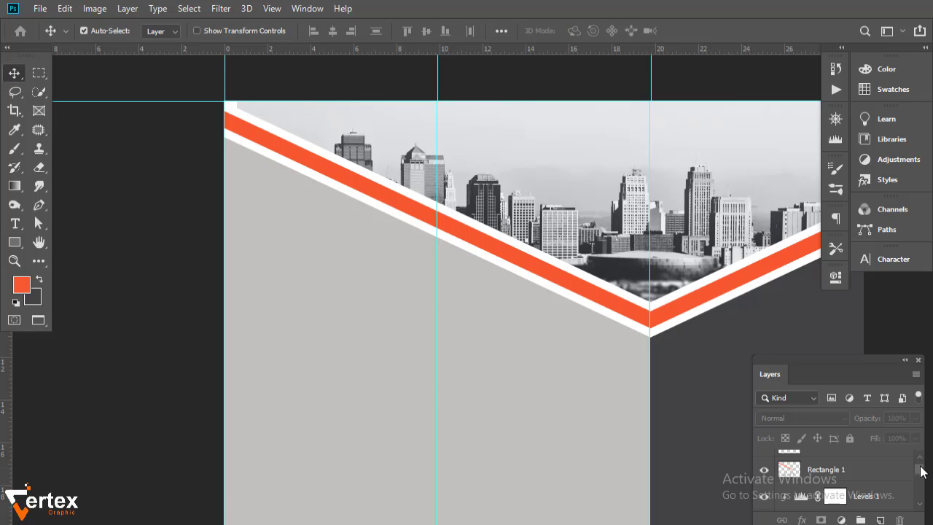
pyautogui.moveTo(921, 468); pyautogui.dragTo(925, 503)
pyautogui.moveTo(792, 478); pyautogui.dragTo(903, 520)
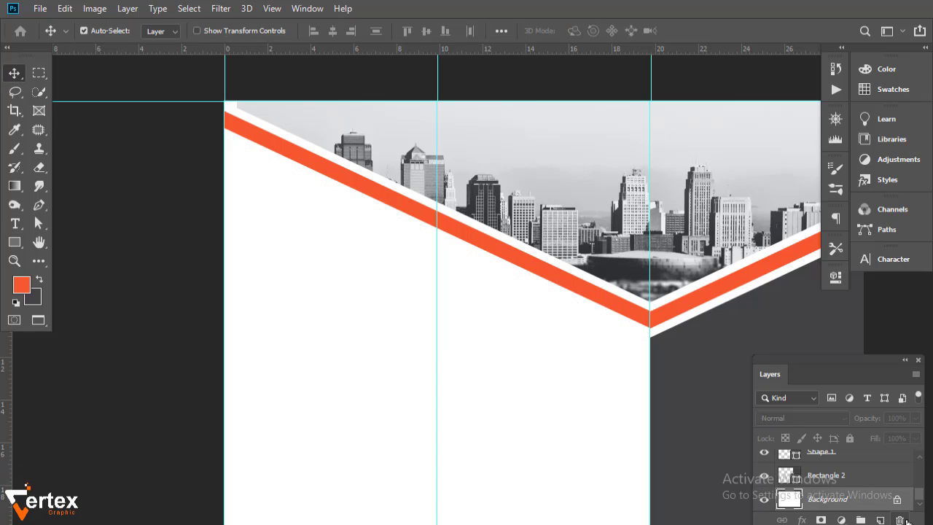
# - Select the skyline photo and shift it slightly left inside its mask
pyautogui.moveTo(477, 395); pyautogui.dragTo(493, 414)
pyautogui.keyDown('ctrl'); pyautogui.click(262, 191); pyautogui.keyUp('ctrl')
pyautogui.keyDown('ctrl'); pyautogui.click(276, 193); pyautogui.keyUp('ctrl')
pyautogui.moveTo(278, 209); pyautogui.dragTo(311, 377)
pyautogui.keyDown('alt'); pyautogui.click(336, 337); pyautogui.keyUp('alt')
pyautogui.keyDown('alt'); pyautogui.click(343, 343); pyautogui.keyUp('alt')
pyautogui.moveTo(354, 352); pyautogui.dragTo(295, 260)
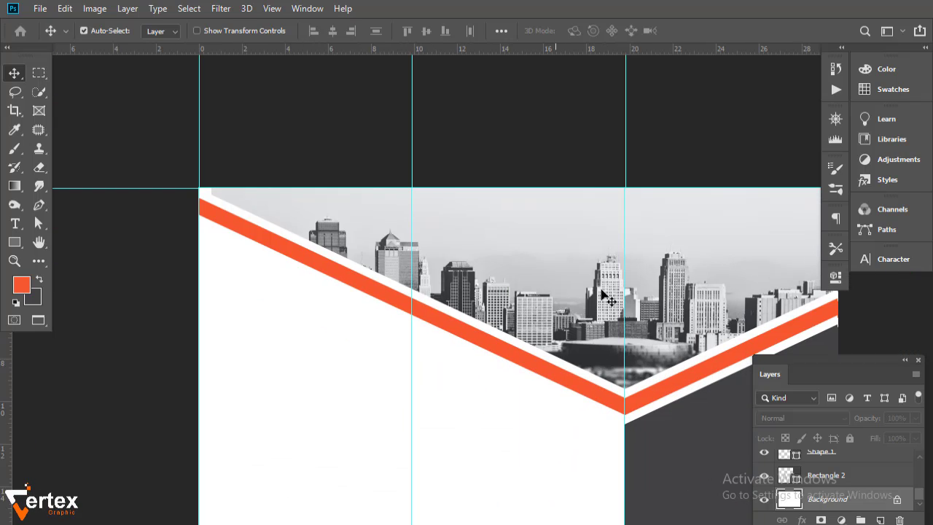
pyautogui.keyDown('ctrl'); pyautogui.click(651, 272); pyautogui.keyUp('ctrl')
pyautogui.moveTo(684, 275); pyautogui.dragTo(662, 276)
# - Scale the skyline photo up to 36.13% and move it up-left above the chevron
pyautogui.hscroll(3, 662, 276)
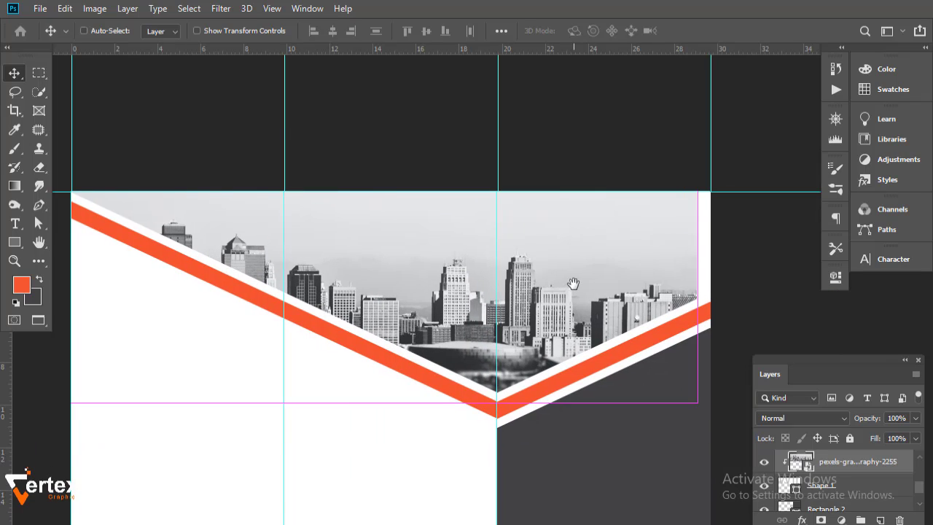
pyautogui.hotkey('ctrl', 't')
pyautogui.moveTo(692, 415); pyautogui.dragTo(729, 424)
pyautogui.moveTo(641, 299); pyautogui.dragTo(638, 275)
pyautogui.press('Return')
pyautogui.moveTo(393, 366); pyautogui.dragTo(551, 357)
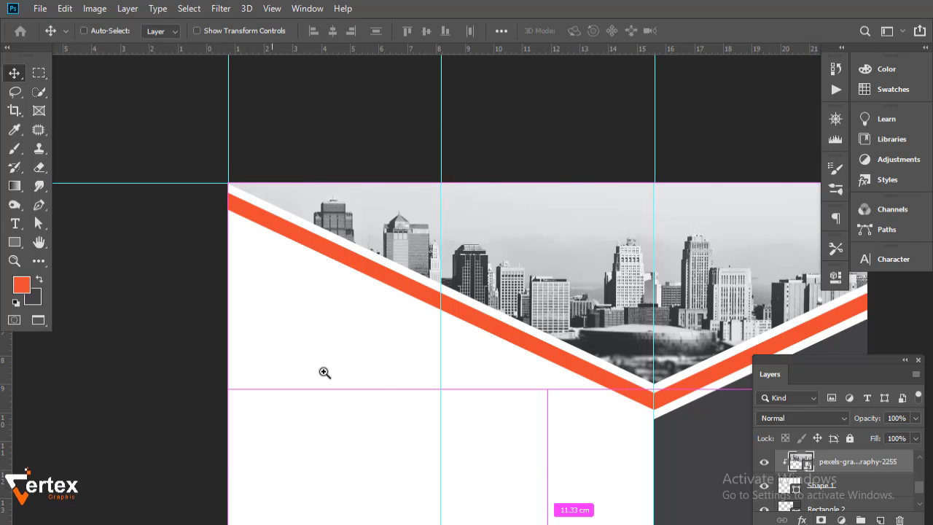
# - Add an 'Our Mission' heading in the upper-left of the left panel
pyautogui.keyDown('ctrl'); pyautogui.click(325, 373); pyautogui.keyUp('ctrl')
pyautogui.press('t')
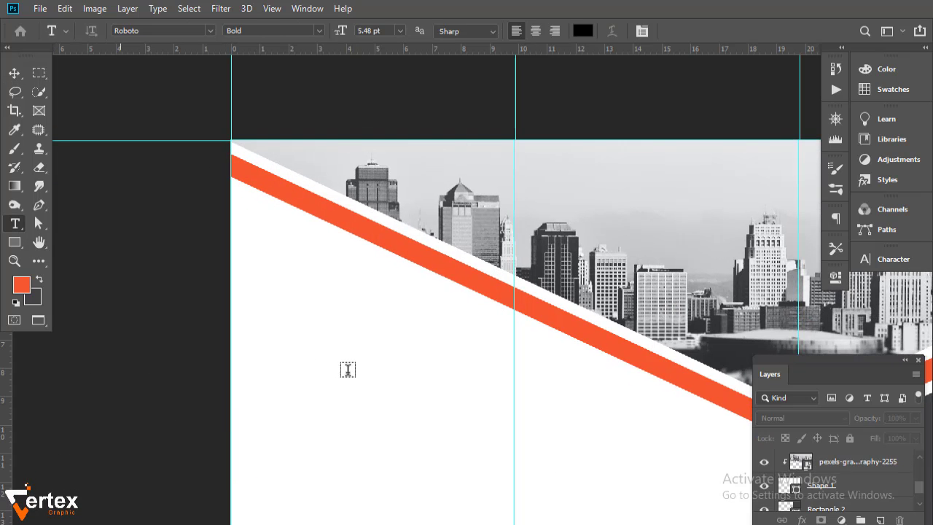
pyautogui.click(277, 280)
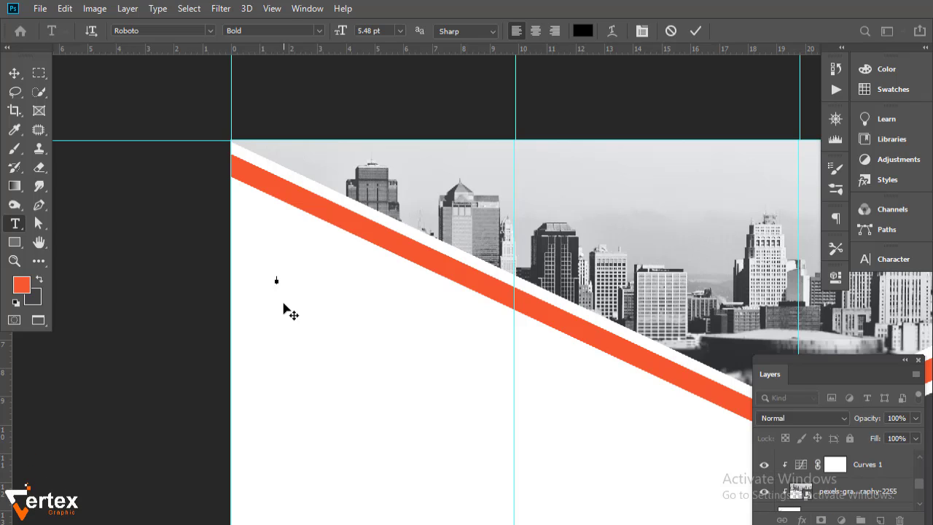
pyautogui.write('ab')
pyautogui.click(14, 73)
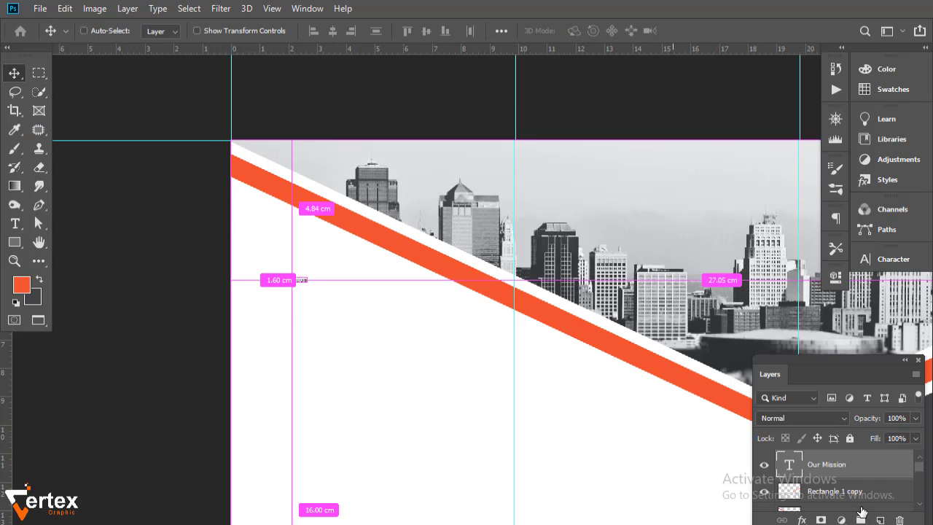
# - Set the heading to Roboto Bold 12 pt and nudge it slightly left
pyautogui.click(881, 258)
pyautogui.click(760, 297)
pyautogui.click(742, 386)
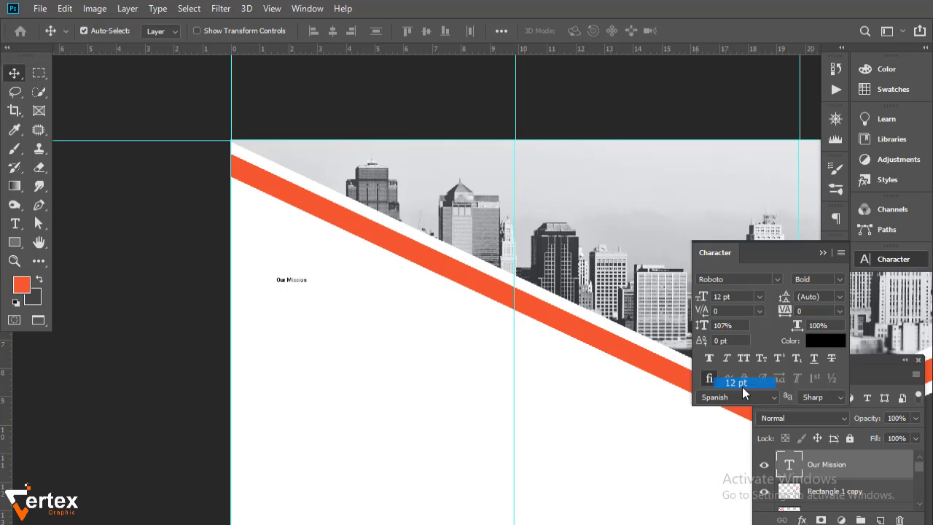
pyautogui.click(841, 280)
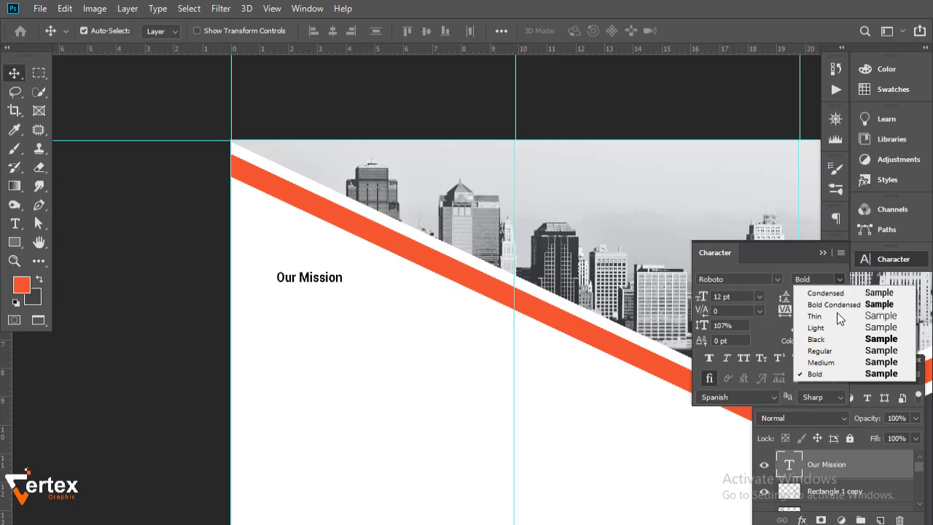
pyautogui.click(811, 374)
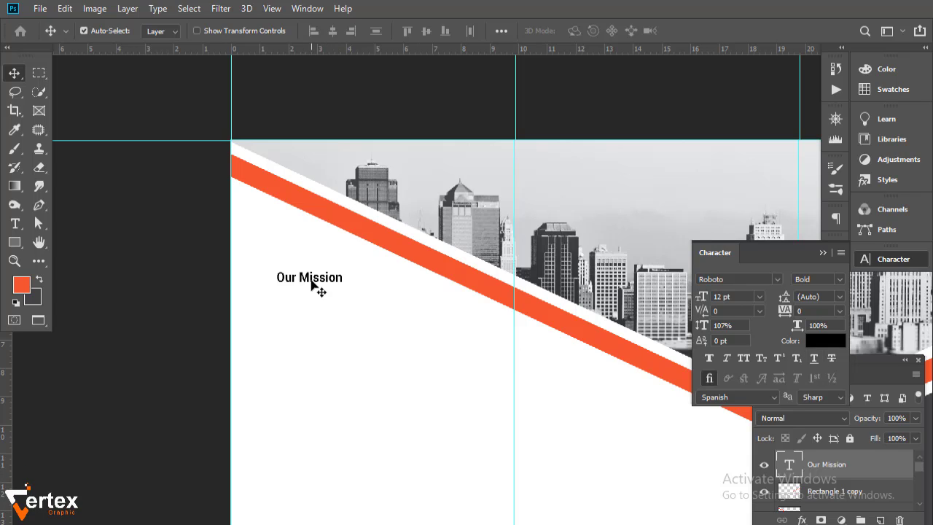
pyautogui.moveTo(312, 284)
pyautogui.mouseDown()
pyautogui.moveTo(288, 285)
pyautogui.moveTo(310, 292)
pyautogui.mouseUp()
pyautogui.scroll(-3, 358, 241)
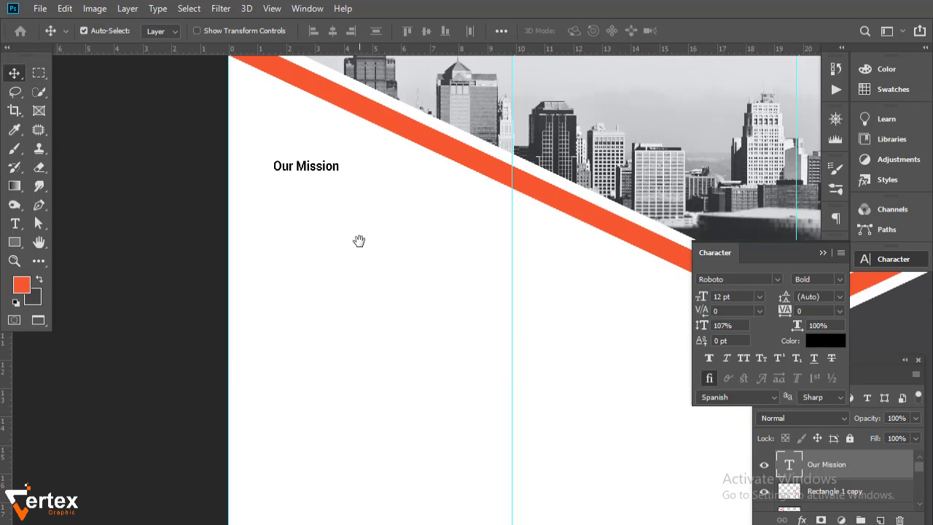
pyautogui.click(13, 227)
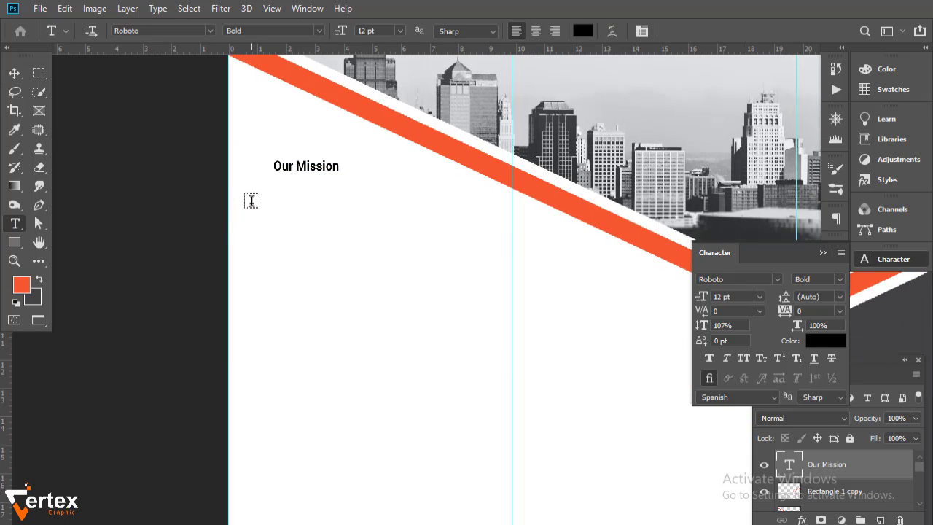
# - Fill a paragraph box below the heading with Lorem Ipsum in Roboto Regular 8 pt
pyautogui.moveTo(253, 201); pyautogui.dragTo(491, 327)
pyautogui.click(760, 297)
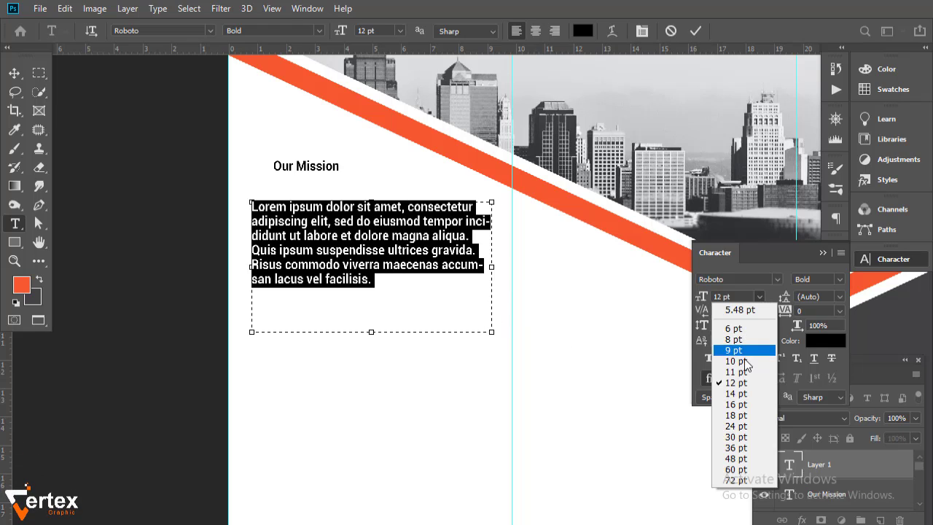
pyautogui.click(744, 346)
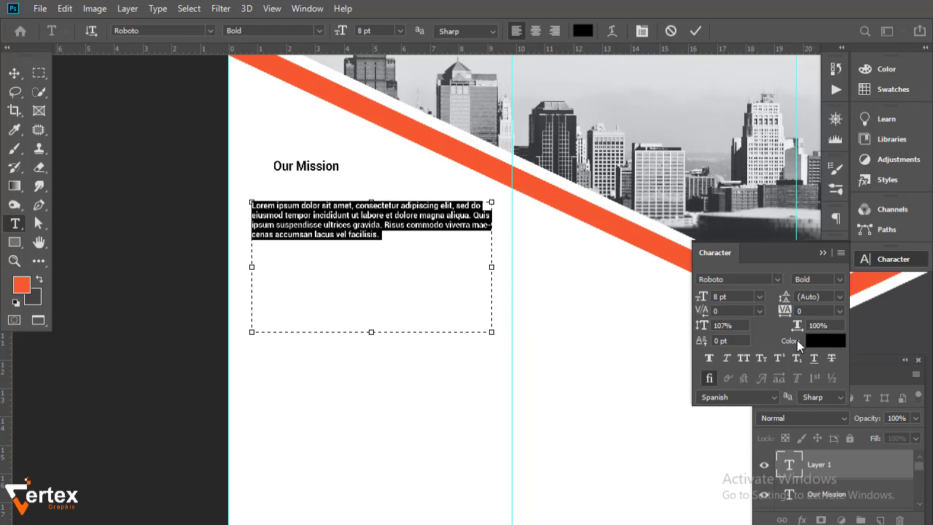
pyautogui.click(837, 280)
pyautogui.click(830, 360)
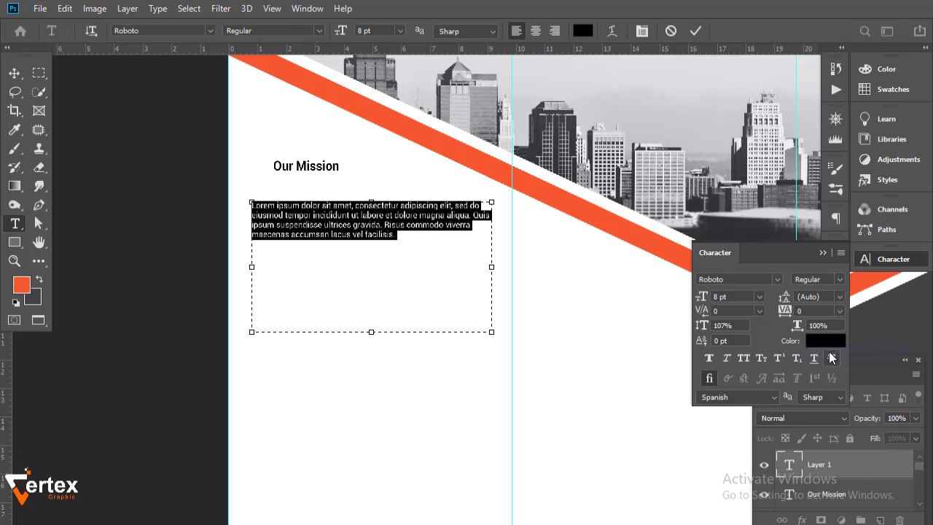
pyautogui.click(159, 8)
pyautogui.click(207, 336)
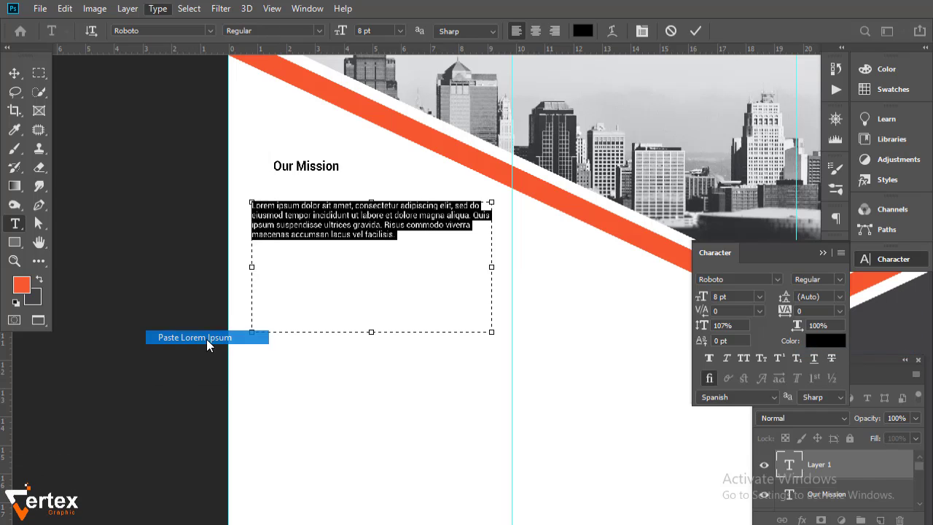
pyautogui.hotkey('ctrl', 'Return')
# - Nudge the paragraph up and move the Our Mission heading slightly right
pyautogui.press('v')
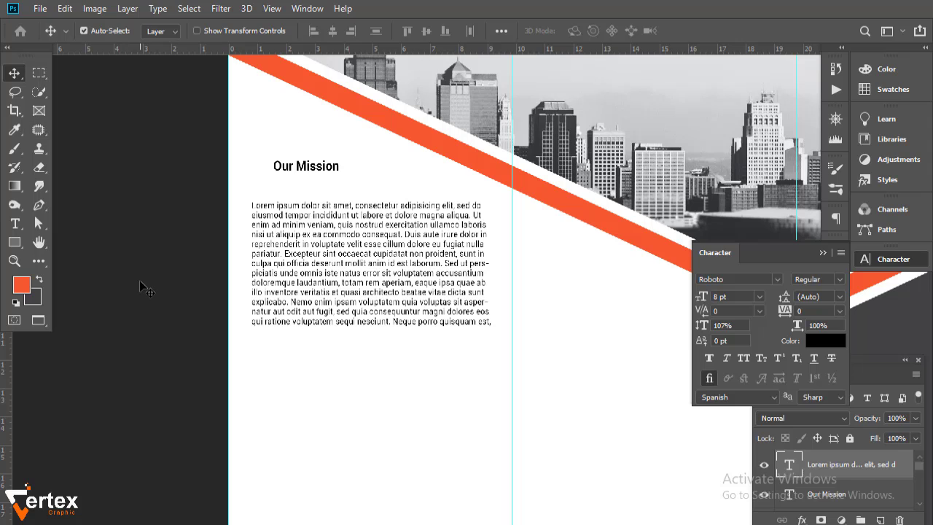
pyautogui.scroll(-1, 326, 324)
pyautogui.moveTo(377, 366); pyautogui.dragTo(358, 318)
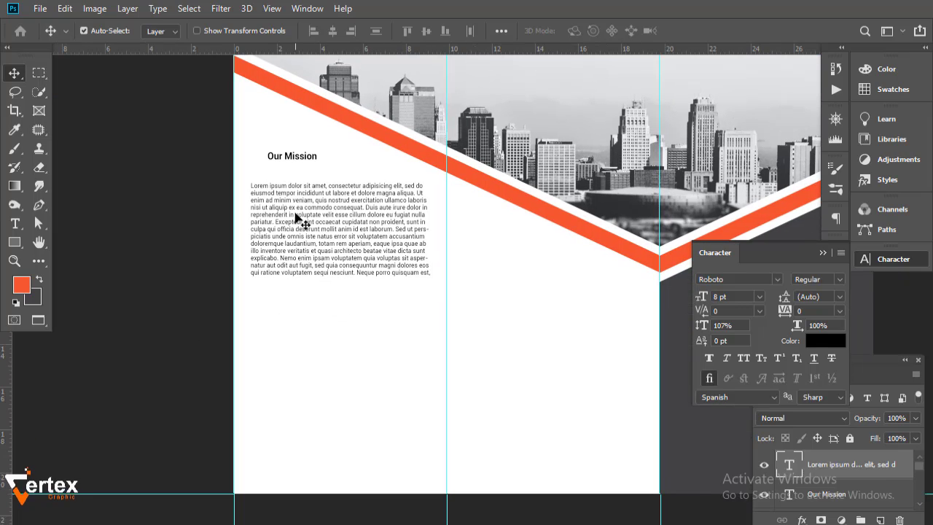
pyautogui.press('Up')
pyautogui.press('Up')
pyautogui.press('Up')
pyautogui.press('Up')
pyautogui.press('Up')
pyautogui.press('Up')
pyautogui.press('Up')
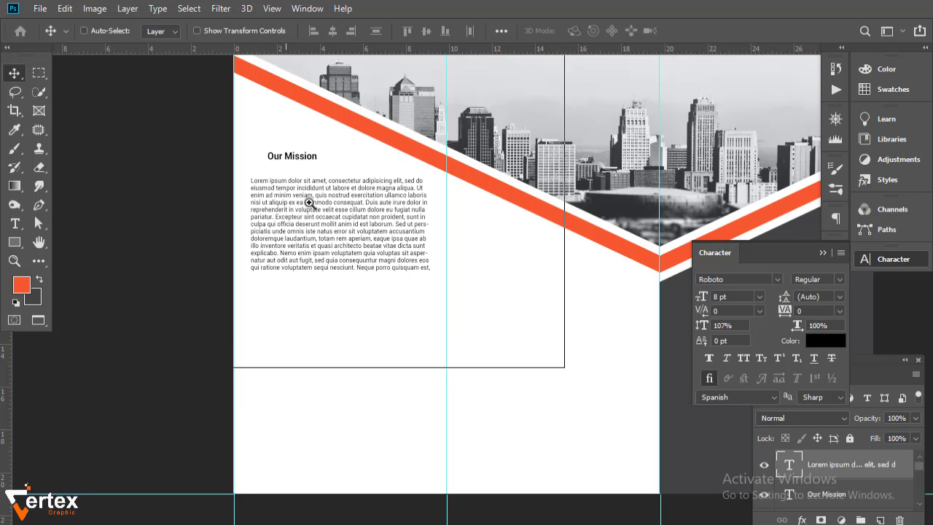
pyautogui.keyDown('ctrl'); pyautogui.click(310, 205); pyautogui.keyUp('ctrl')
pyautogui.keyDown('ctrl'); pyautogui.click(316, 212); pyautogui.keyUp('ctrl')
pyautogui.moveTo(306, 200); pyautogui.dragTo(300, 276)
pyautogui.moveTo(256, 205); pyautogui.dragTo(478, 222)
pyautogui.press('t')
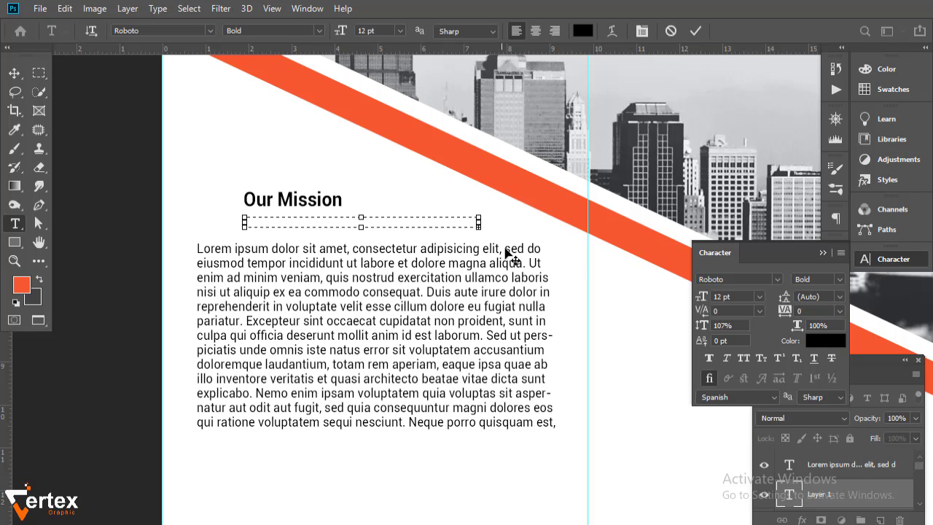
# - Add a Regular-weight lorem ipsum subheading line beneath Our Mission
pyautogui.moveTo(369, 228); pyautogui.dragTo(363, 234)
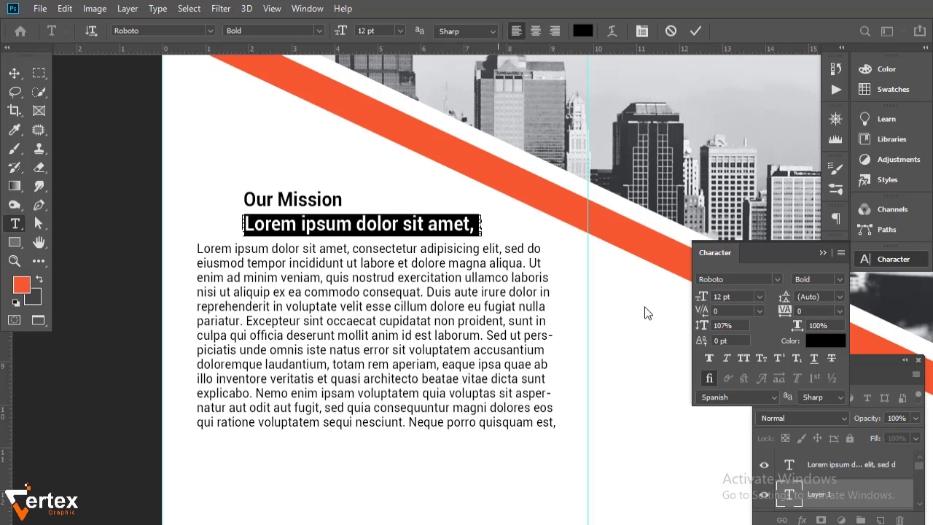
pyautogui.moveTo(706, 300); pyautogui.dragTo(700, 299)
pyautogui.click(839, 279)
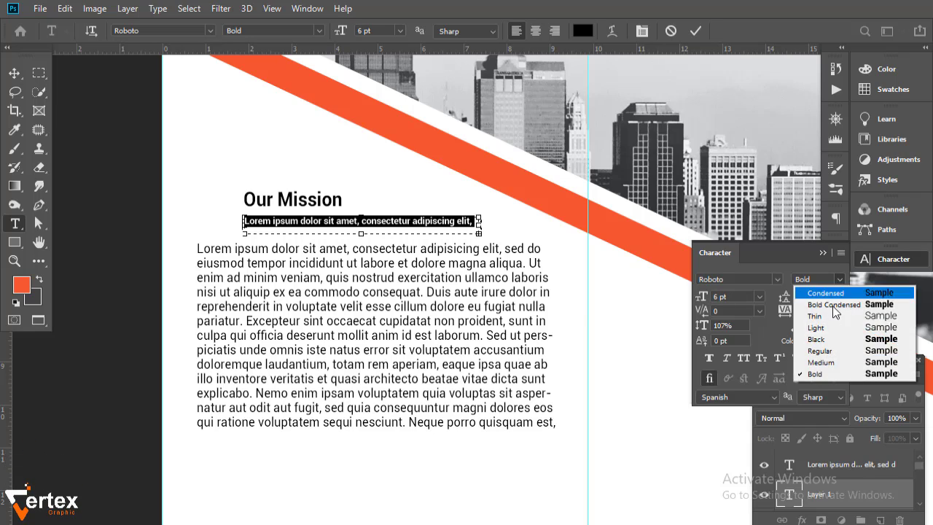
pyautogui.click(811, 348)
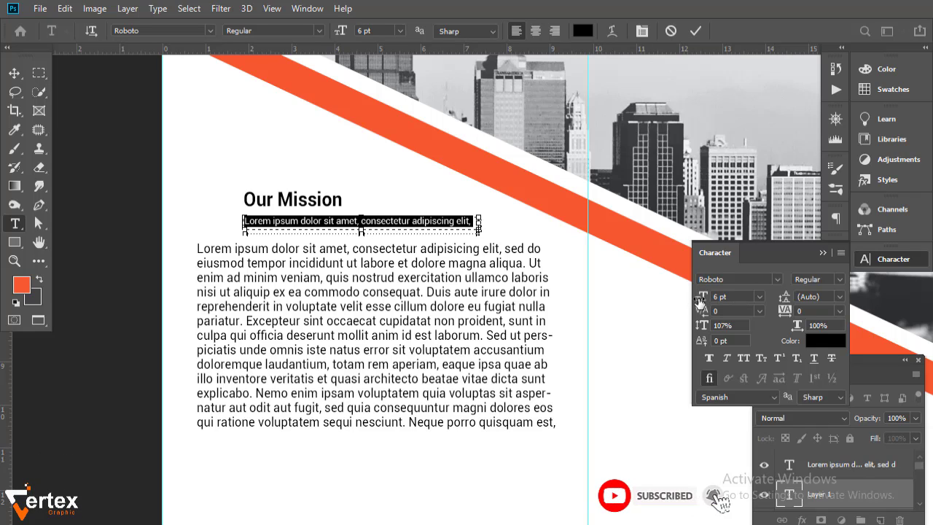
pyautogui.moveTo(703, 299); pyautogui.dragTo(701, 300)
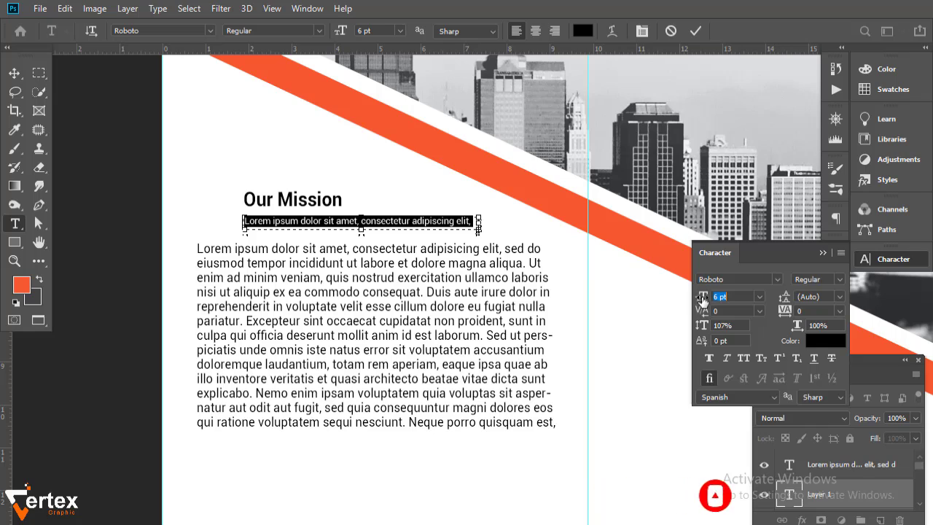
pyautogui.moveTo(479, 223); pyautogui.dragTo(507, 222)
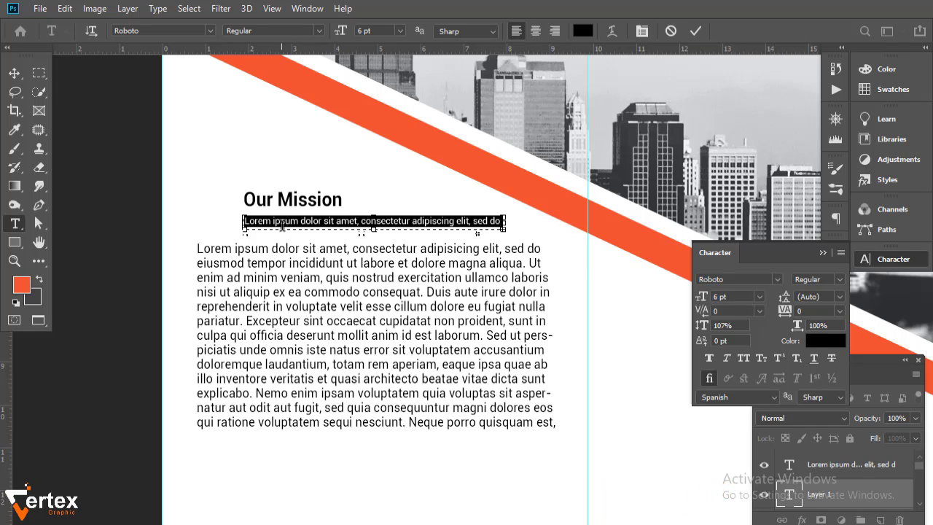
pyautogui.click(14, 73)
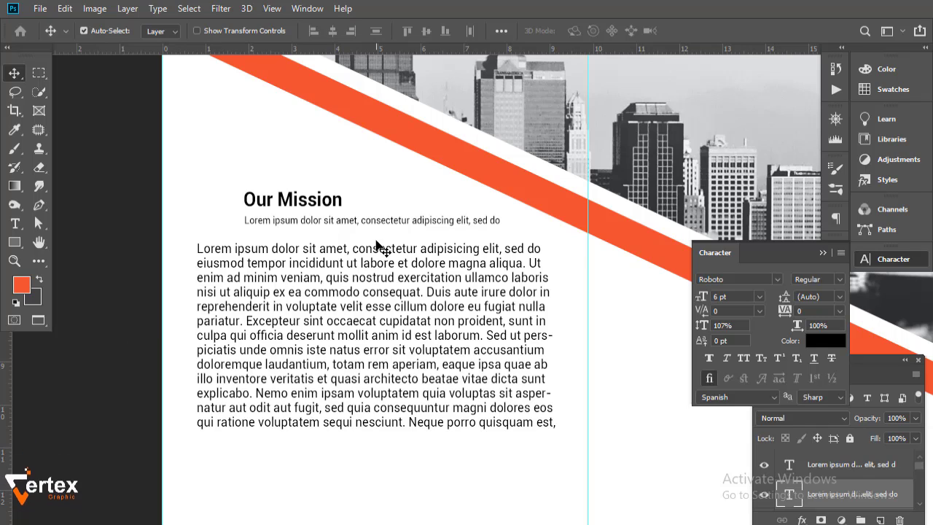
# - Set the body paragraph to 6 pt and the subheading to 8 pt
pyautogui.click(372, 286)
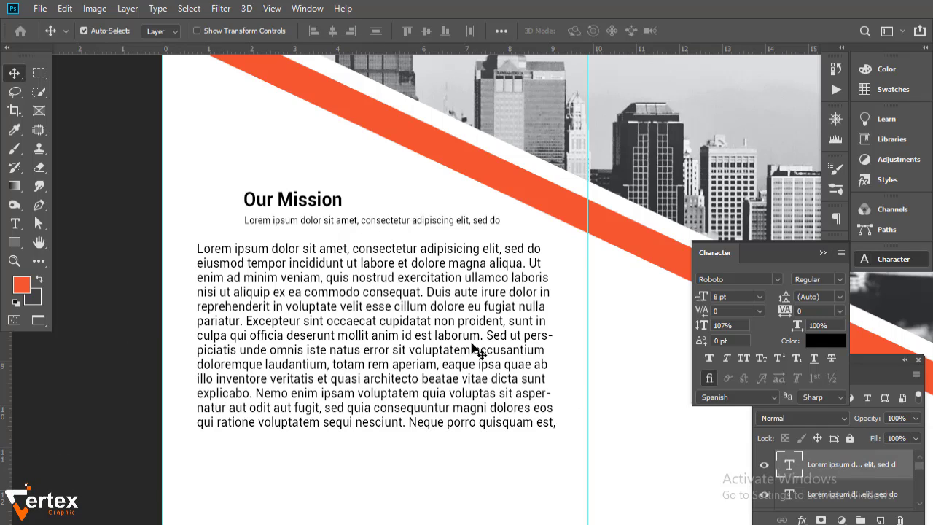
pyautogui.click(760, 297)
pyautogui.click(748, 330)
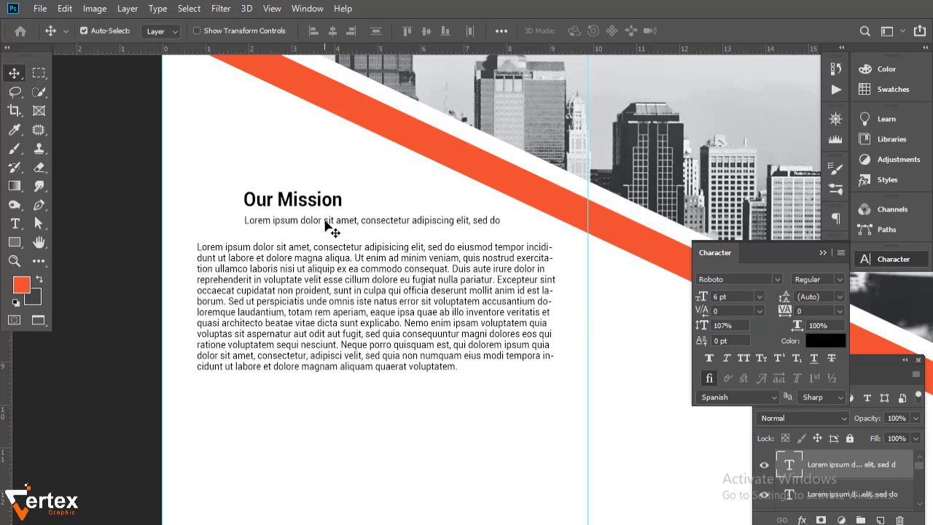
pyautogui.click(333, 221)
pyautogui.click(761, 297)
pyautogui.click(742, 346)
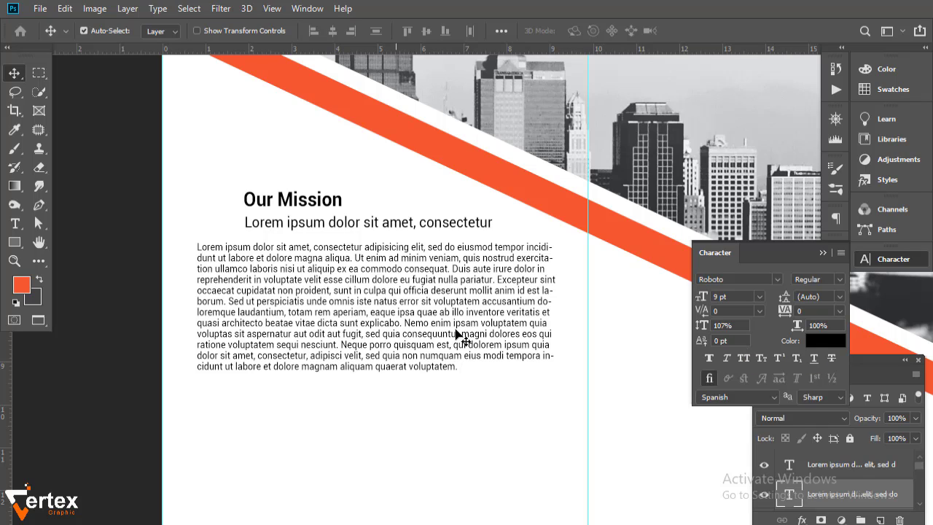
pyautogui.click(760, 297)
pyautogui.click(741, 340)
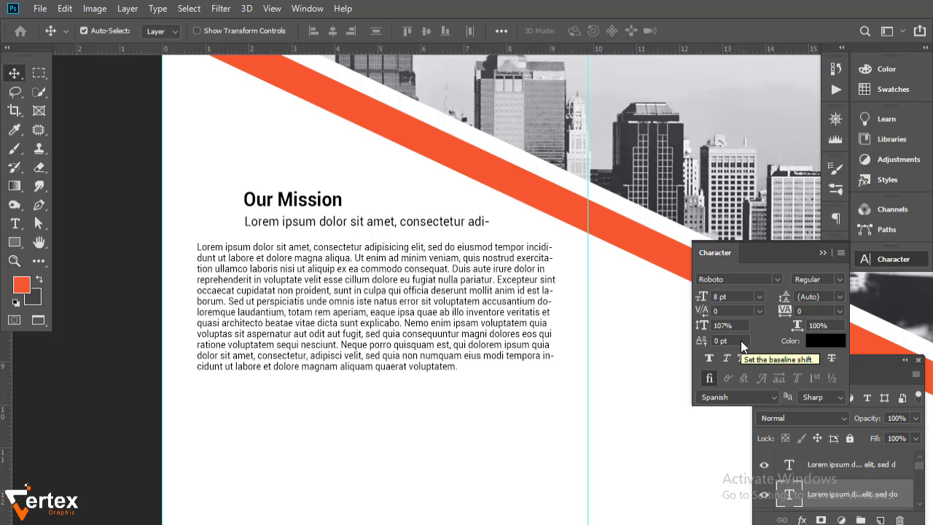
# - Color the subheading orange, sampled from the orange stripe
pyautogui.click(826, 340)
pyautogui.click(563, 195)
pyautogui.click(439, 261)
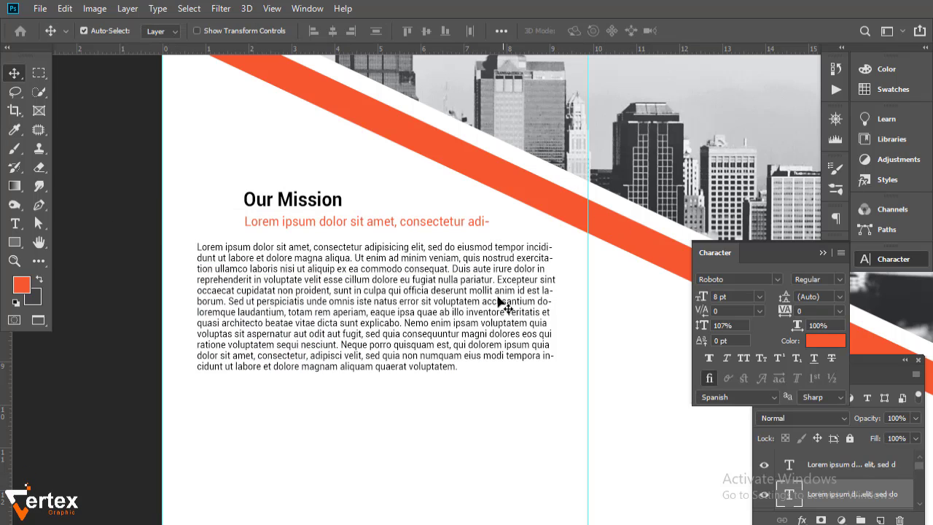
pyautogui.click(137, 319)
# - Align the Our Mission heading and orange subheading on the same left edge
pyautogui.keyDown('ctrl'); pyautogui.keyDown('alt'); pyautogui.click(398, 352); pyautogui.keyUp('alt'); pyautogui.keyUp('ctrl')
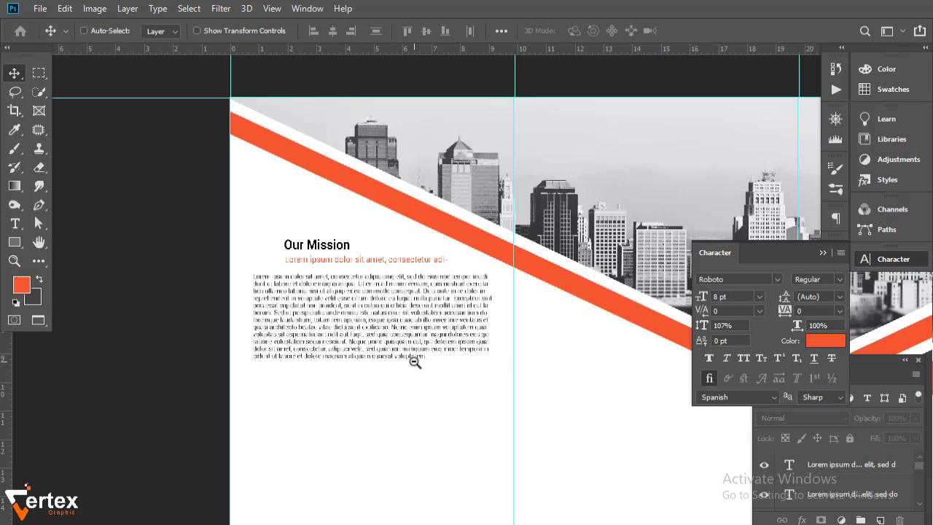
pyautogui.keyDown('ctrl'); pyautogui.keyDown('alt'); pyautogui.click(414, 362); pyautogui.keyUp('alt'); pyautogui.keyUp('ctrl')
pyautogui.moveTo(409, 371); pyautogui.dragTo(309, 290)
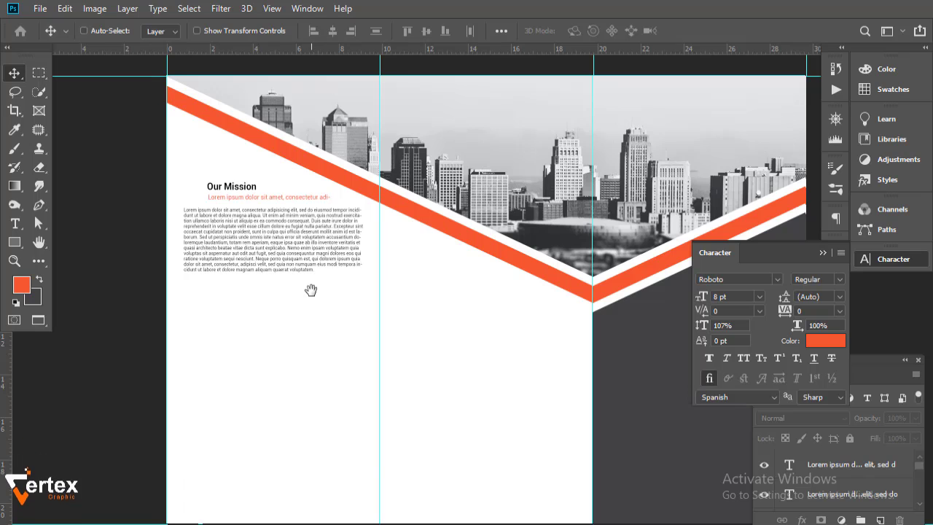
pyautogui.hotkey('ctrl', 'r')
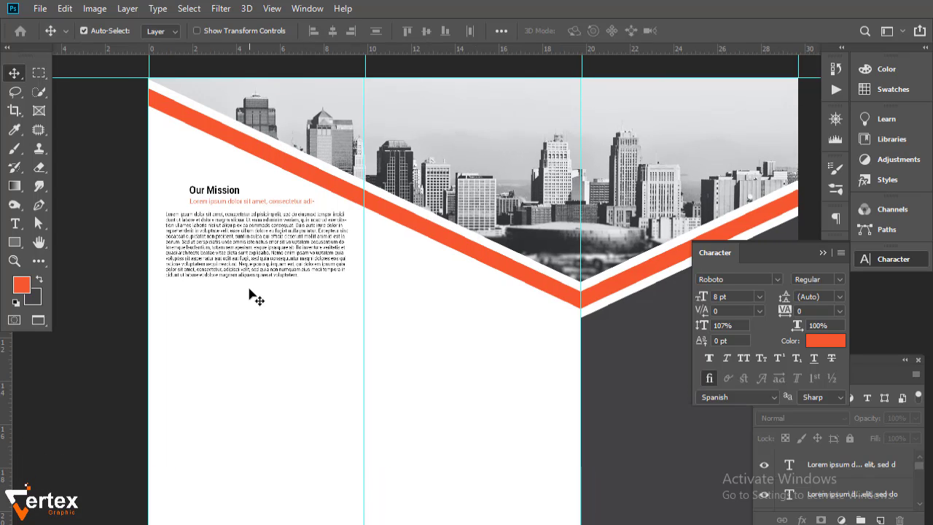
pyautogui.keyDown('ctrl'); pyautogui.click(252, 239); pyautogui.keyUp('ctrl')
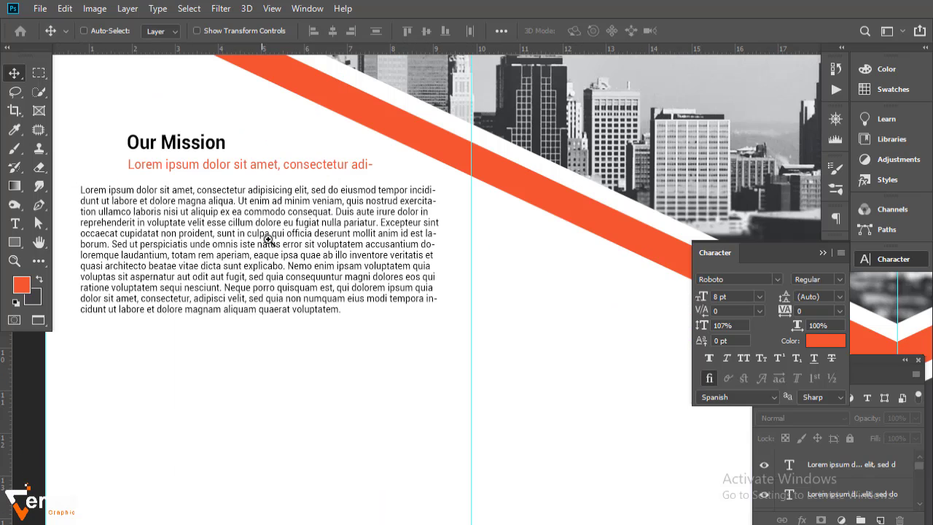
pyautogui.moveTo(292, 239); pyautogui.dragTo(329, 285)
pyautogui.keyDown('ctrl'); pyautogui.click(332, 290); pyautogui.keyUp('ctrl')
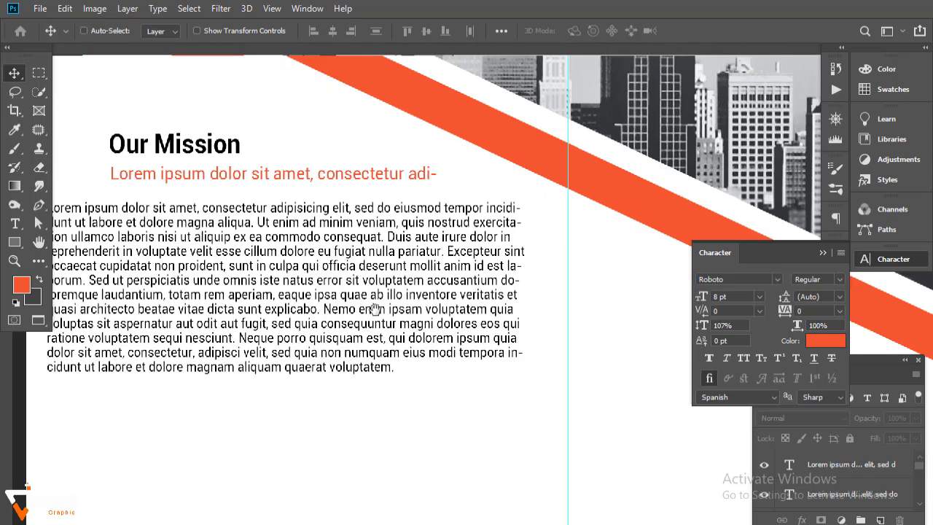
pyautogui.moveTo(248, 178); pyautogui.dragTo(223, 197)
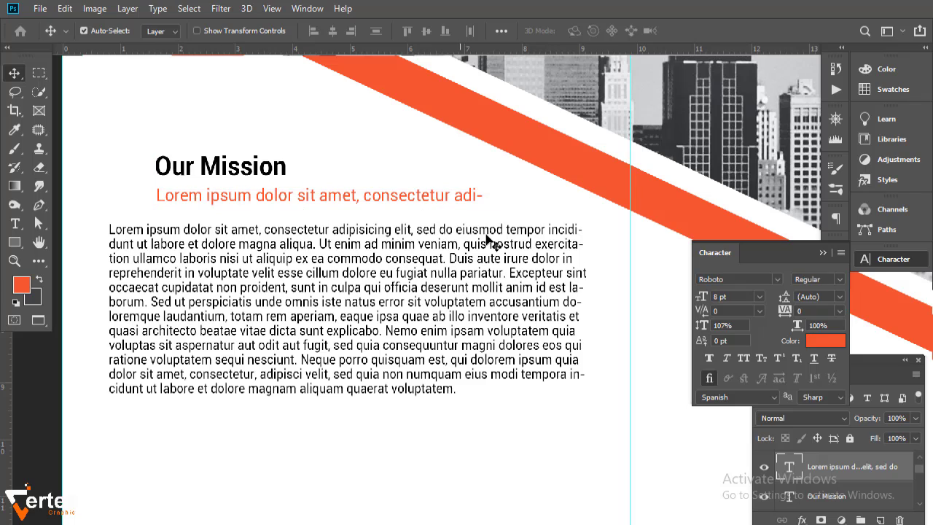
# - Set the body paragraph to 8 pt and delete its trailing text after 'quaerat voluptatem.'
pyautogui.click(281, 316)
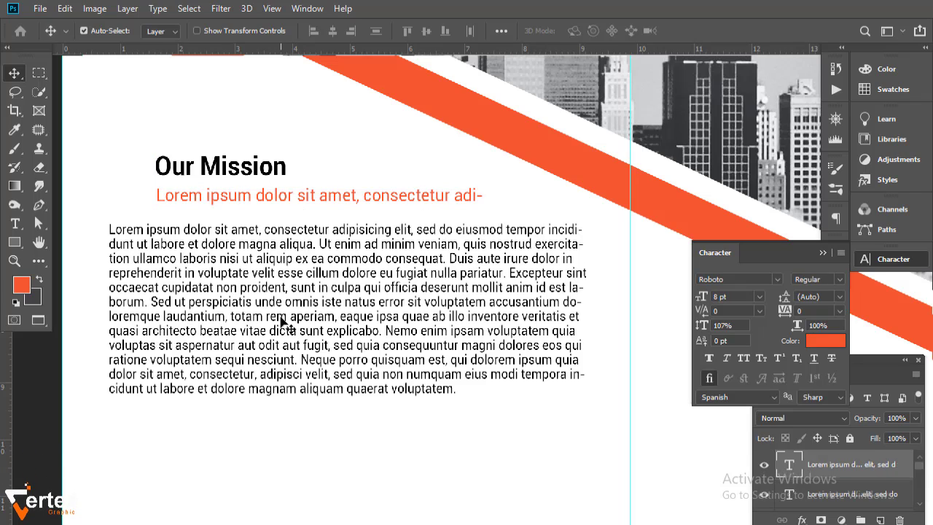
pyautogui.click(759, 297)
pyautogui.click(743, 340)
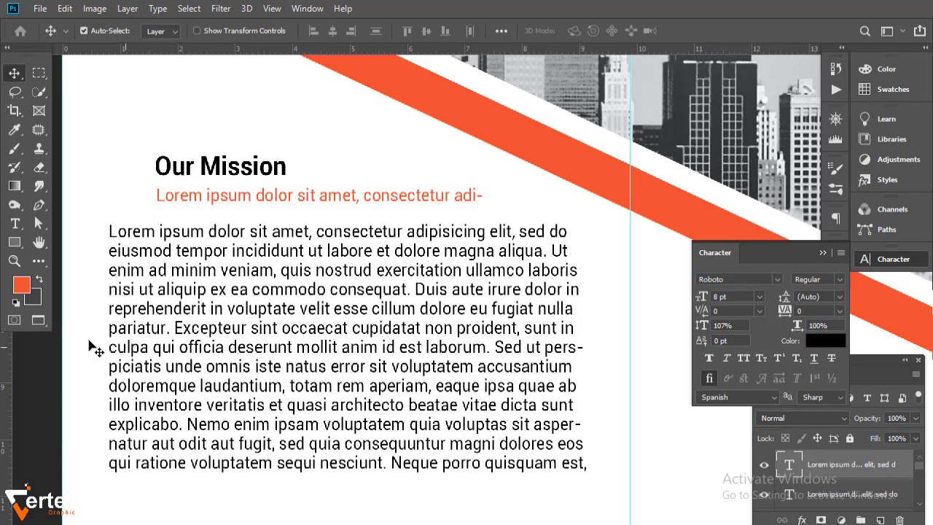
pyautogui.click(14, 227)
pyautogui.moveTo(589, 465); pyautogui.dragTo(441, 389)
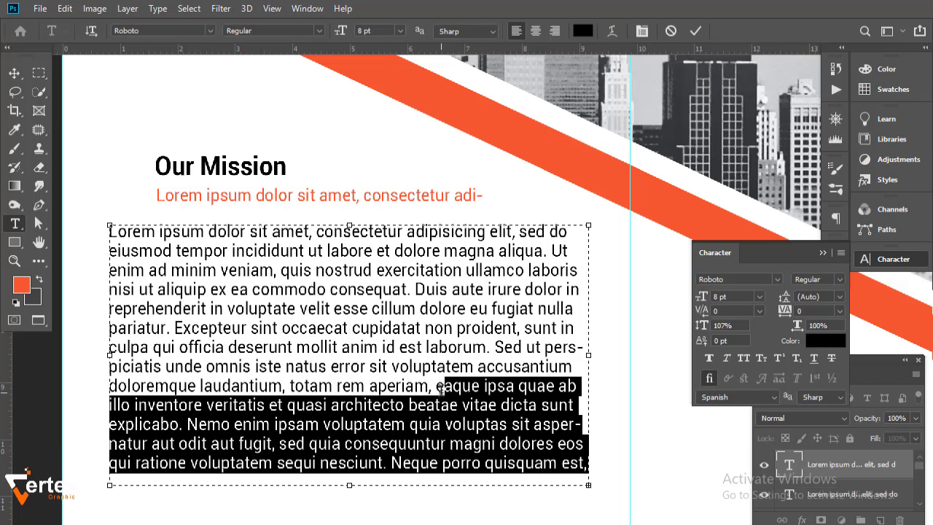
pyautogui.press('BackSpace')
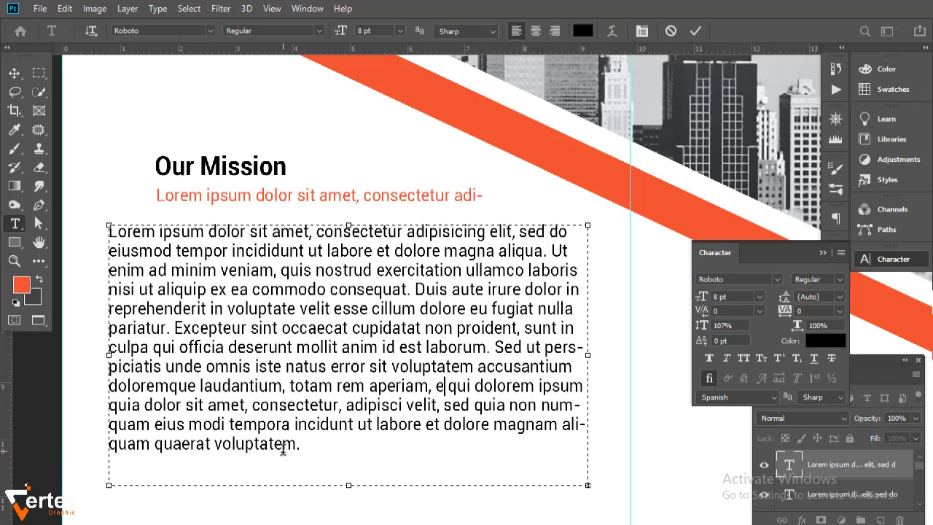
# - Try 6 pt on the paragraph's last lines, revert to 8 pt, and commit
pyautogui.moveTo(298, 447); pyautogui.dragTo(297, 424)
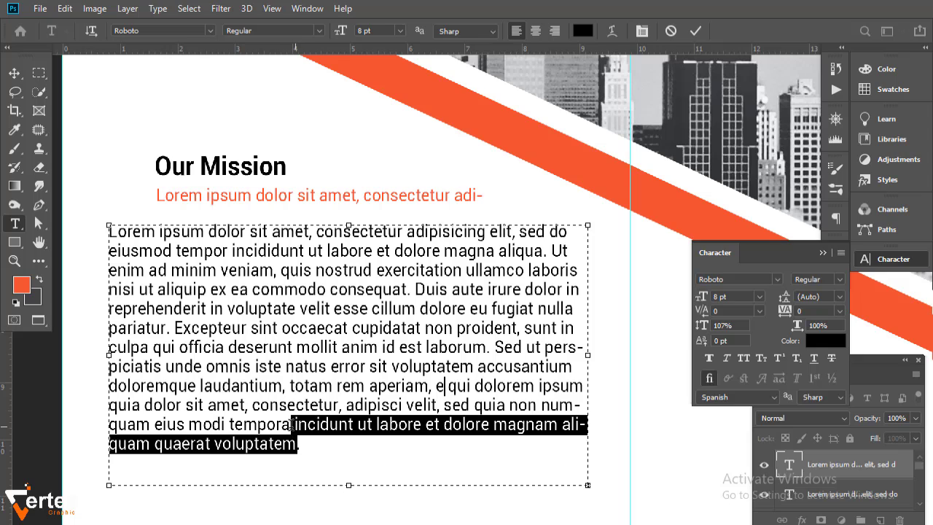
pyautogui.click(759, 296)
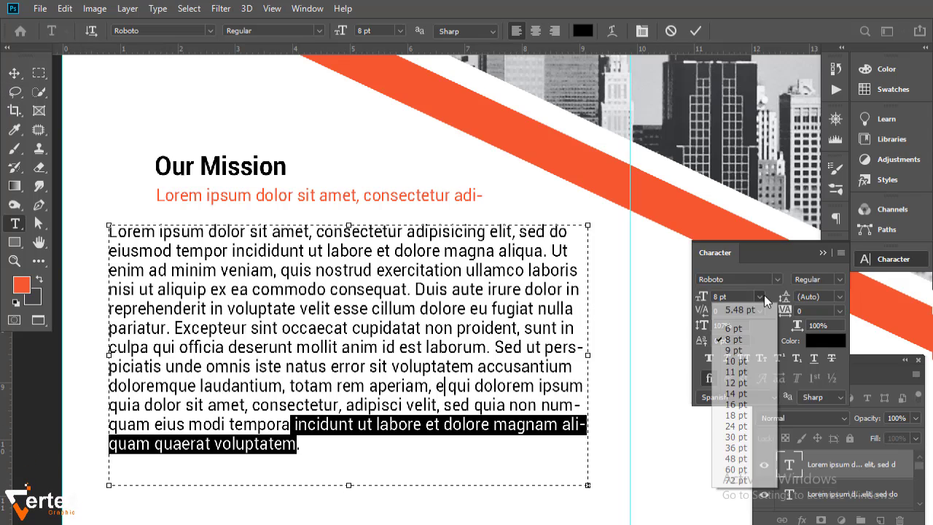
pyautogui.click(751, 329)
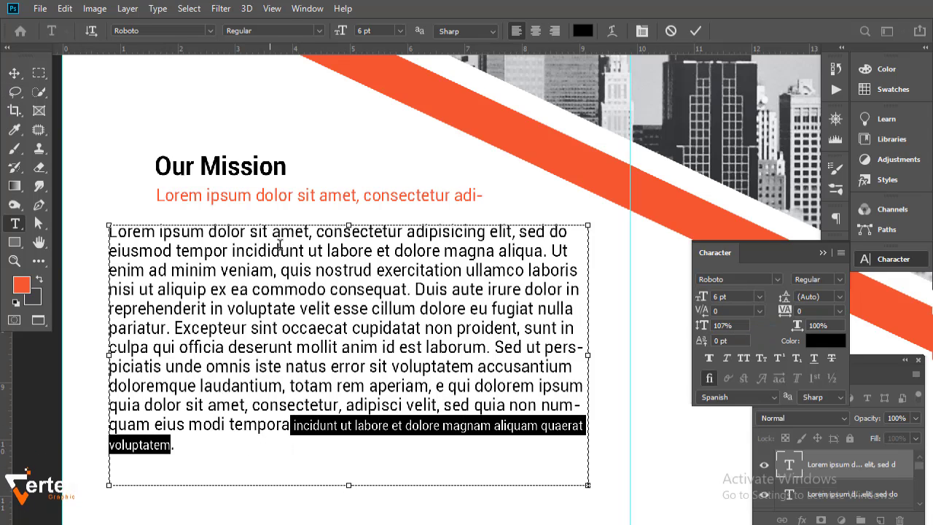
pyautogui.hotkey('ctrl', 'z')
pyautogui.click(487, 449)
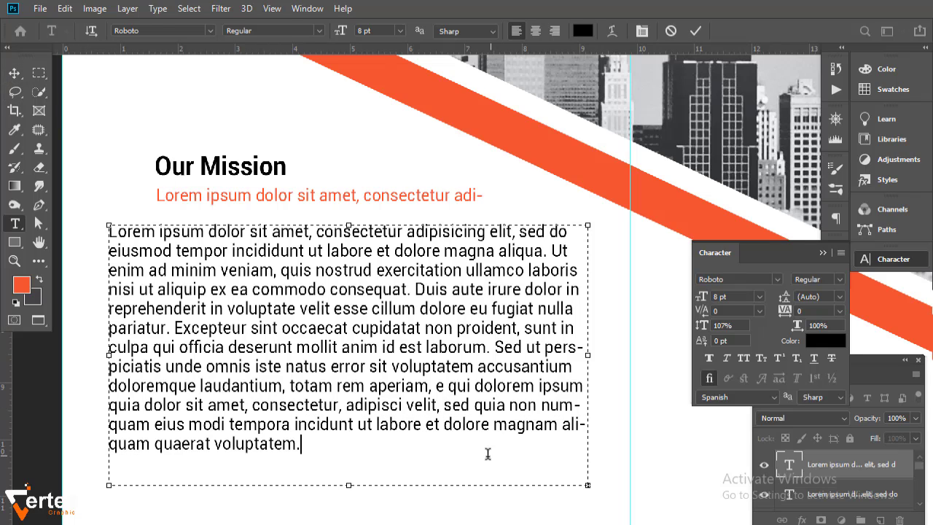
pyautogui.click(13, 76)
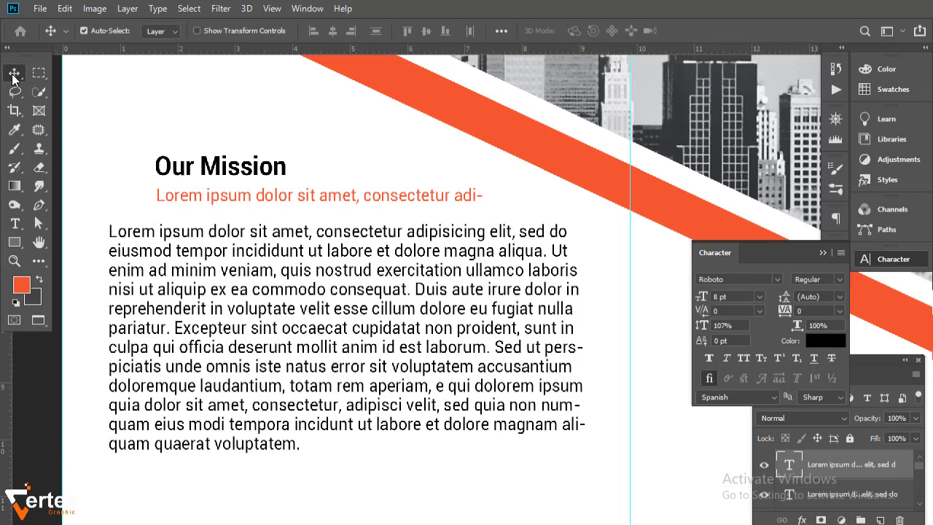
pyautogui.click(339, 205)
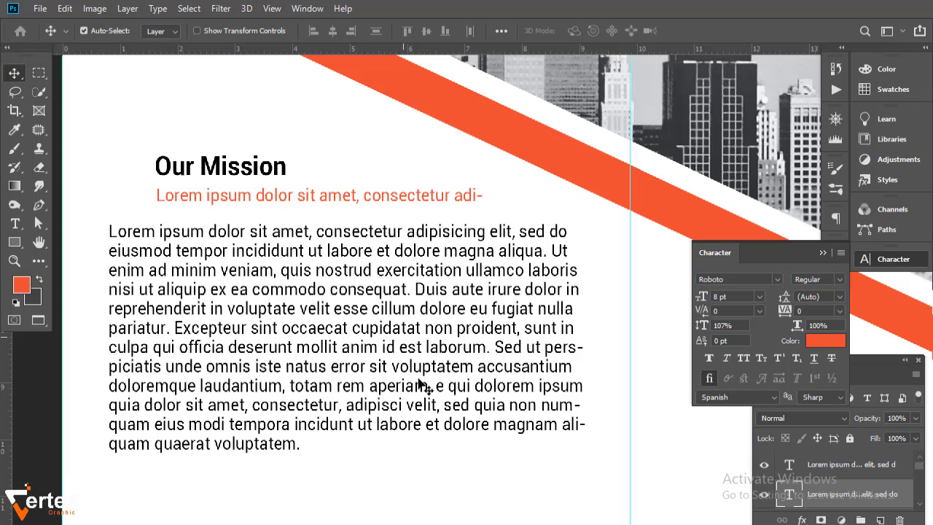
pyautogui.keyDown('alt'); pyautogui.click(423, 351); pyautogui.keyUp('alt')
pyautogui.keyDown('alt'); pyautogui.click(428, 359); pyautogui.keyUp('alt')
pyautogui.keyDown('alt'); pyautogui.click(441, 375); pyautogui.keyUp('alt')
pyautogui.moveTo(435, 370); pyautogui.dragTo(260, 273)
pyautogui.hotkey('ctrl', '0')
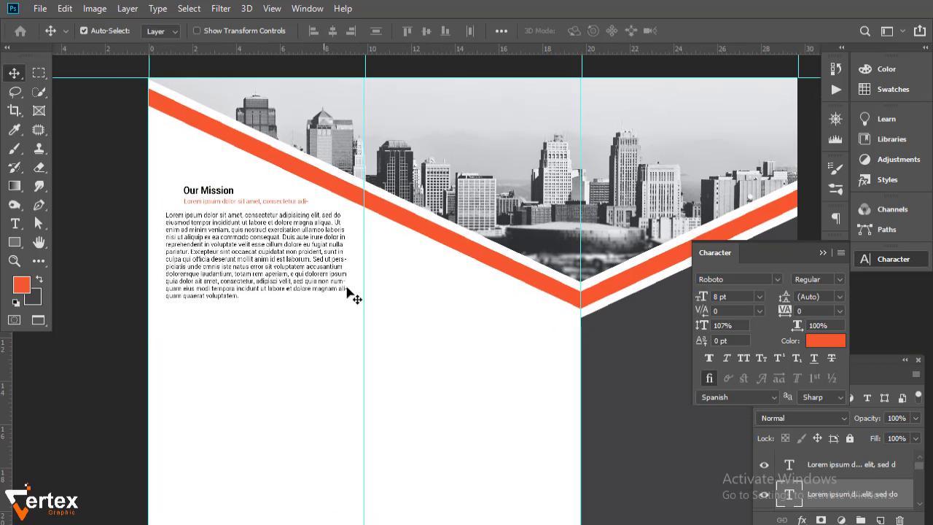
# - Duplicate the heading, subheading and body layers as a block below the original
pyautogui.click(820, 253)
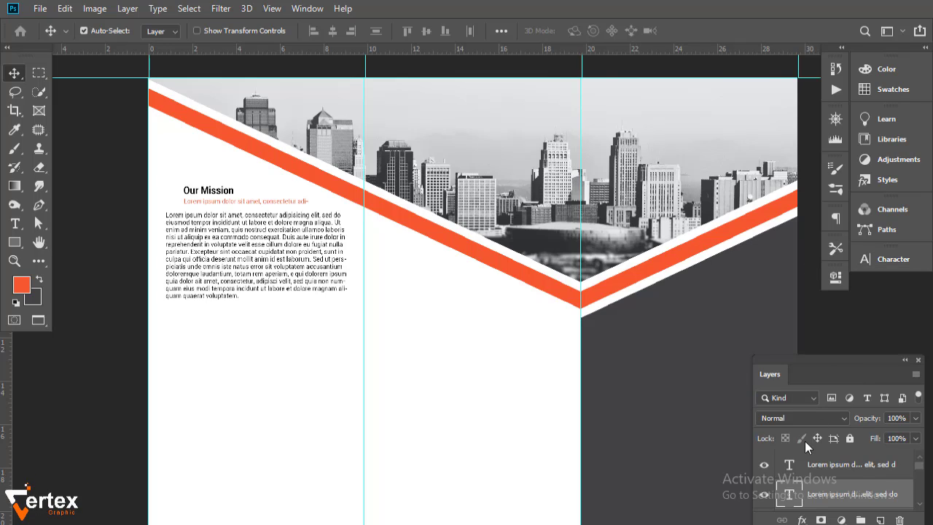
pyautogui.keyDown('ctrl'); pyautogui.click(884, 474); pyautogui.keyUp('ctrl')
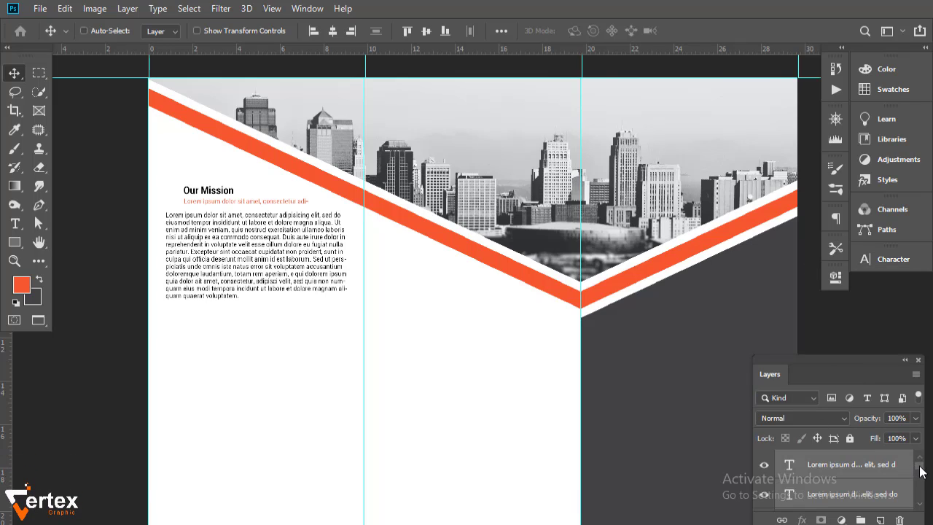
pyautogui.scroll(-1, 907, 509)
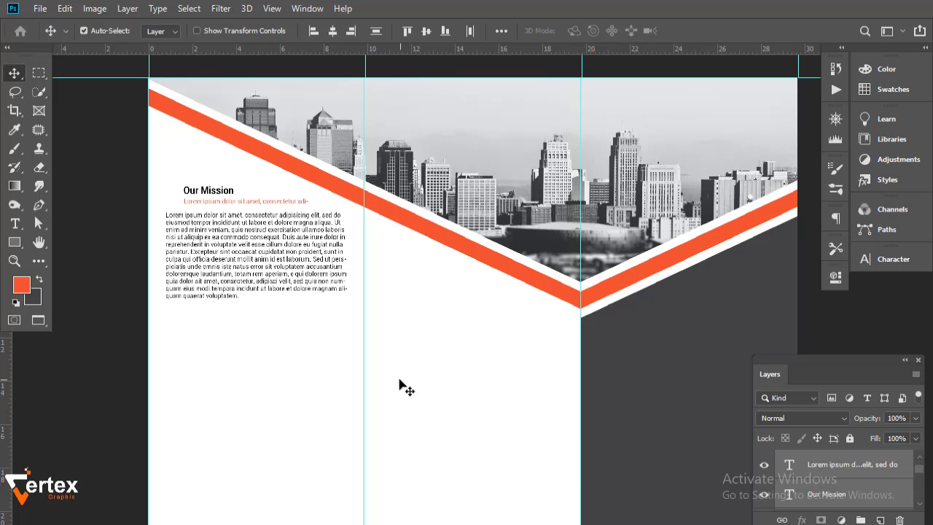
pyautogui.moveTo(279, 242); pyautogui.dragTo(276, 377)
pyautogui.scroll(1, 286, 355)
# - Change the copied heading's text from 'Our Mission' to 'Our Vision'
pyautogui.keyDown('ctrl'); pyautogui.click(285, 355); pyautogui.keyUp('ctrl')
pyautogui.moveTo(279, 324); pyautogui.dragTo(395, 343)
pyautogui.hotkey('ctrl', 'r')
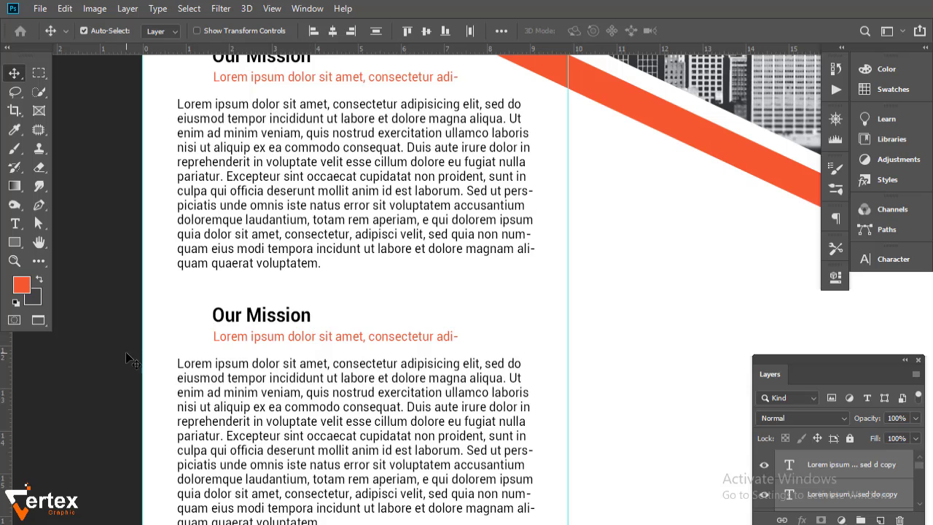
pyautogui.doubleClick(306, 319)
pyautogui.moveTo(313, 315); pyautogui.dragTo(266, 325)
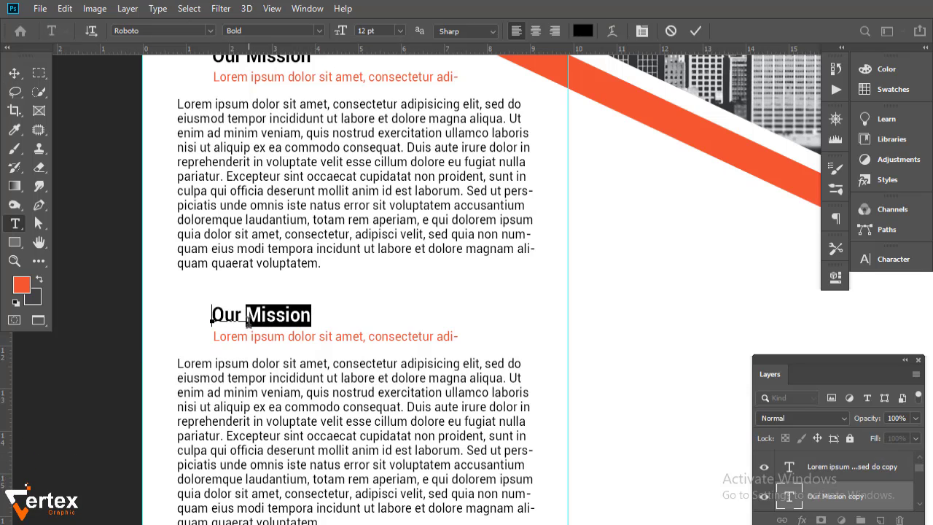
pyautogui.write('vi')
pyautogui.press('BackSpace')
pyautogui.press('BackSpace')
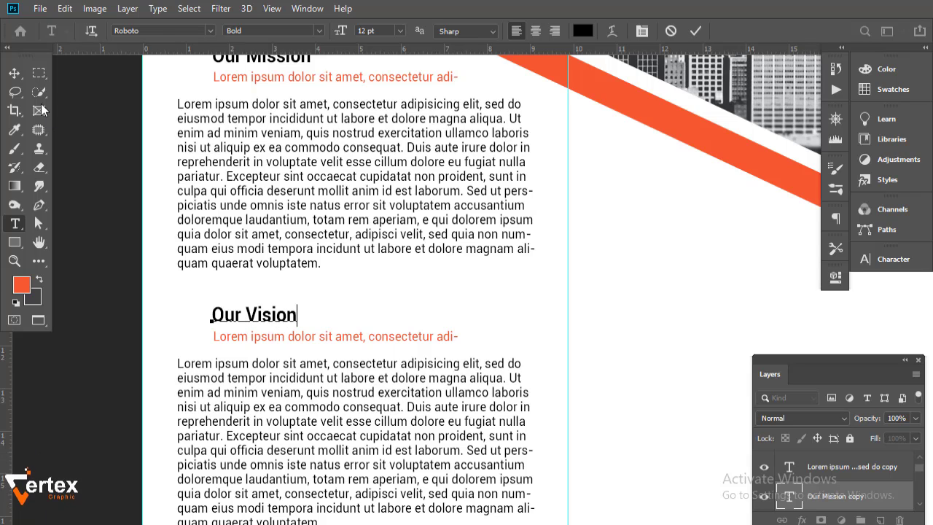
pyautogui.click(14, 73)
pyautogui.click(97, 293)
pyautogui.hotkey('ctrl', '-')
pyautogui.moveTo(419, 401); pyautogui.dragTo(308, 287)
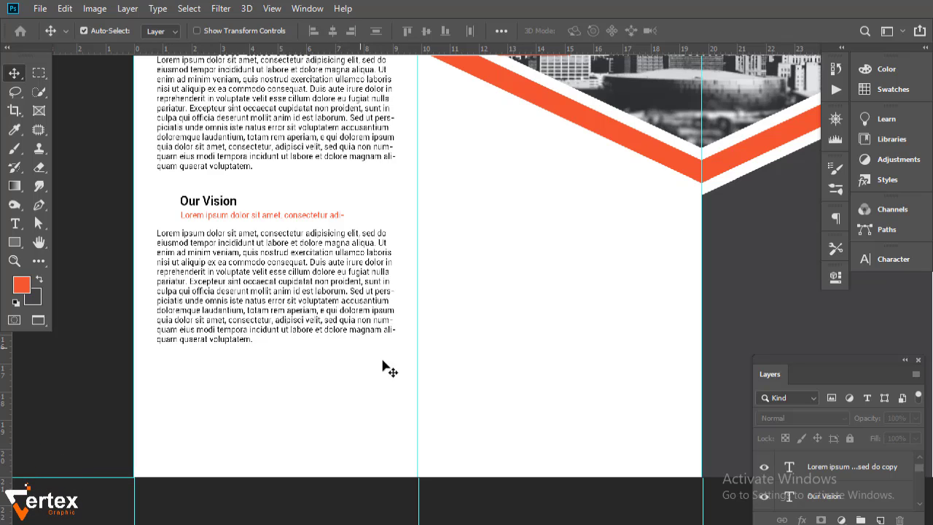
# - Draw a grey-filled rectangle below the Our Vision text
pyautogui.click(12, 243)
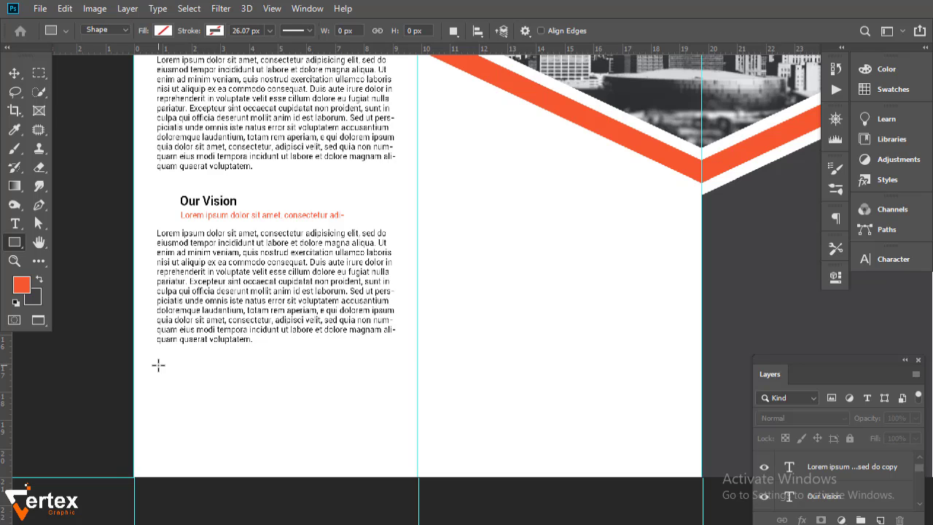
pyautogui.moveTo(158, 365); pyautogui.dragTo(394, 455)
pyautogui.click(629, 363)
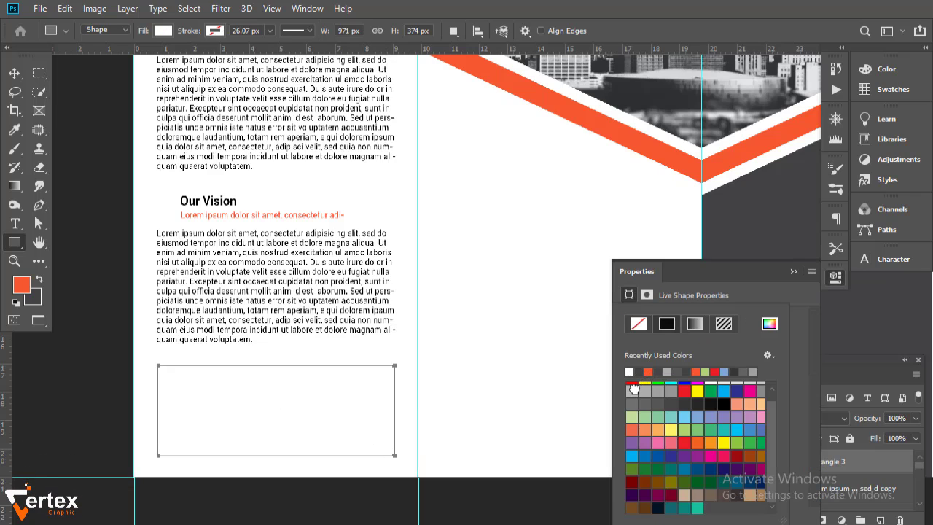
pyautogui.click(633, 389)
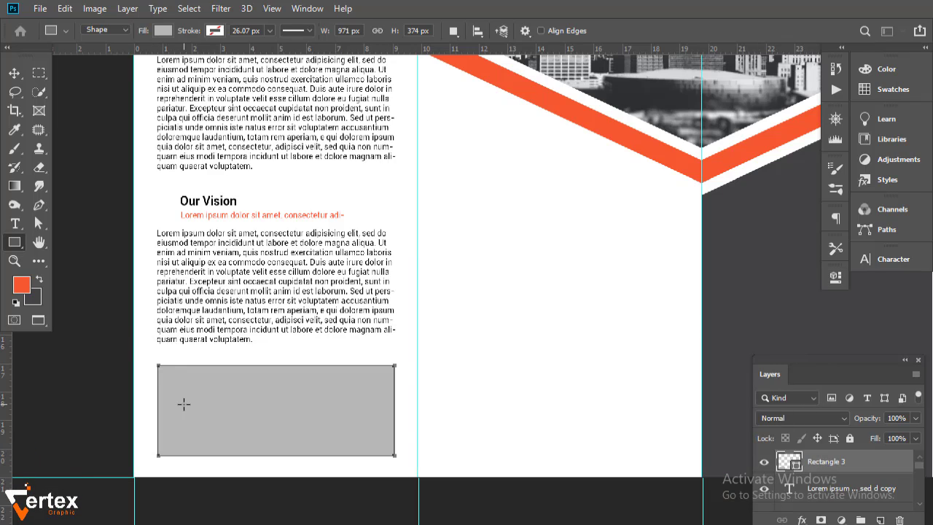
# - Stretch the grey rectangle's top edge upward, then reselect the Our Vision text layer
pyautogui.click(17, 74)
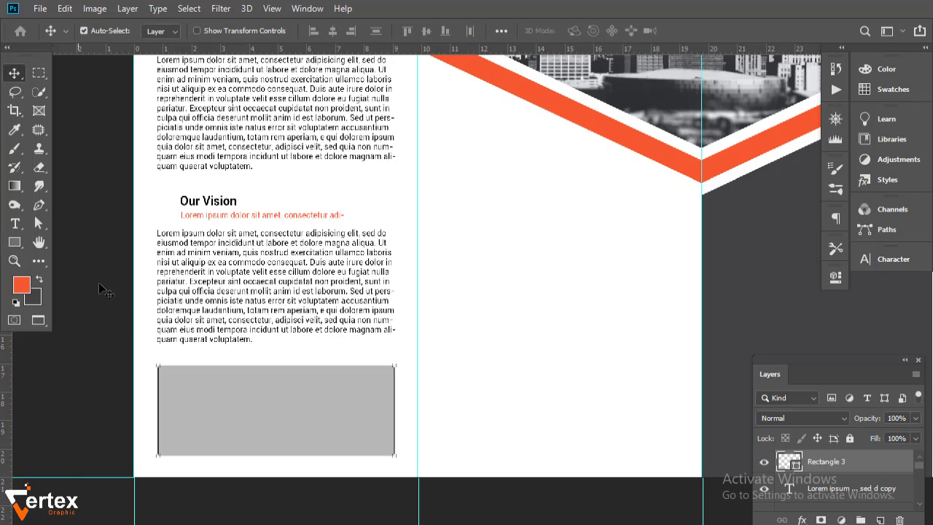
pyautogui.click(244, 414)
pyautogui.hotkey('ctrl', 't')
pyautogui.moveTo(277, 366); pyautogui.dragTo(278, 355)
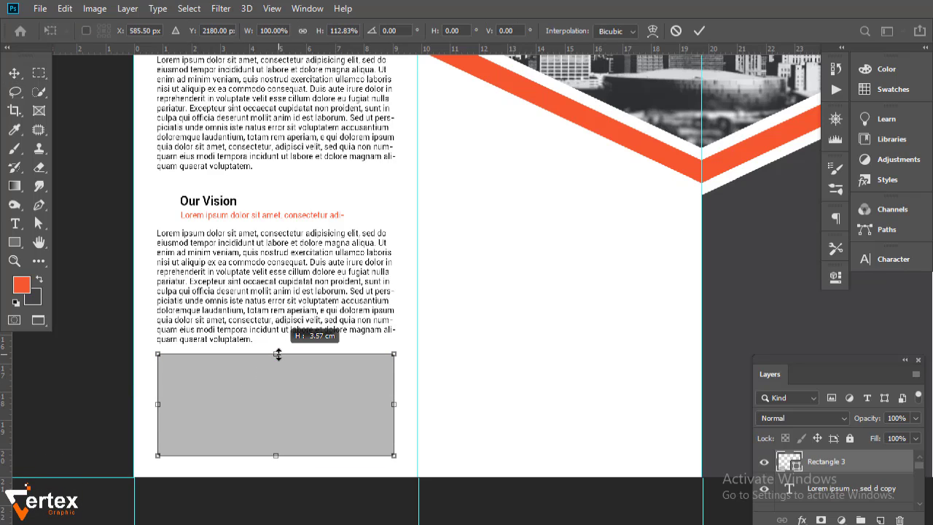
pyautogui.press('Return')
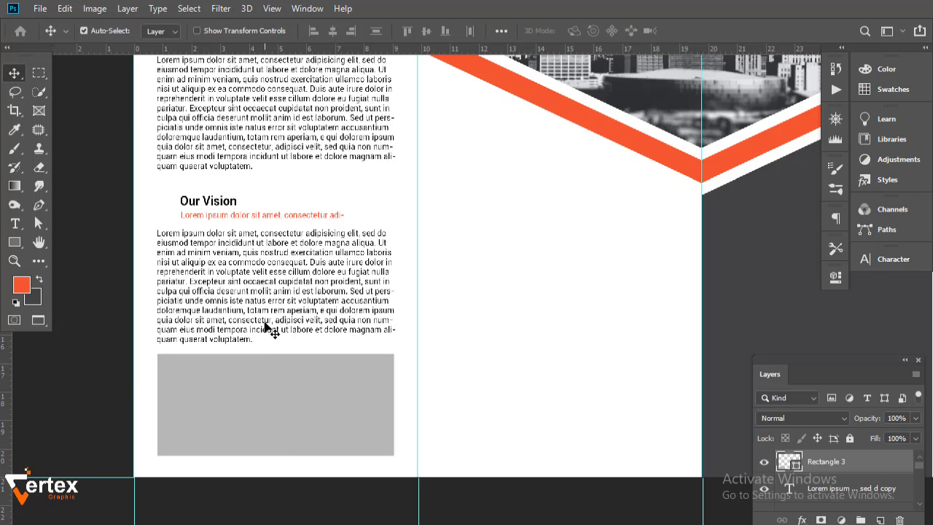
pyautogui.click(291, 326)
pyautogui.click(919, 505)
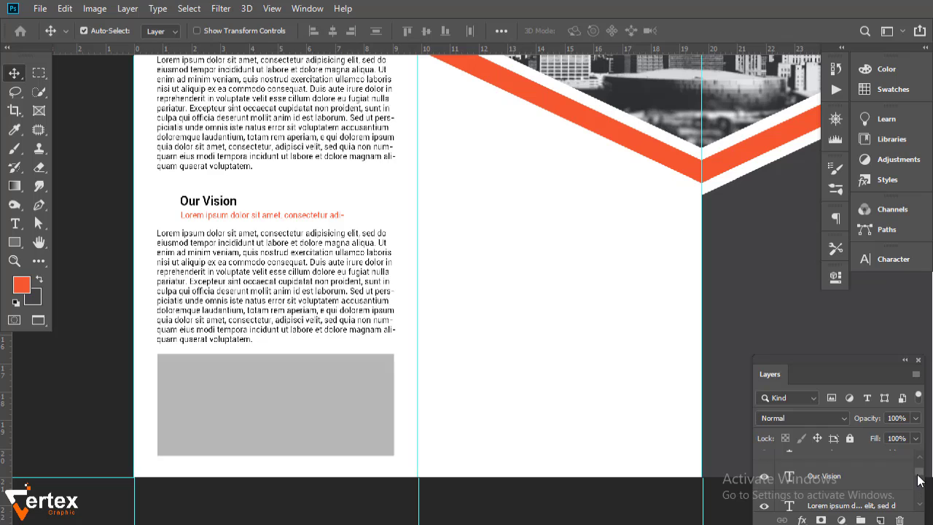
pyautogui.moveTo(918, 476); pyautogui.dragTo(918, 472)
pyautogui.keyDown('ctrl'); pyautogui.click(904, 499); pyautogui.keyUp('ctrl')
# - Add another text layer to the selection and nudge the selected text layers up slightly
pyautogui.keyDown('ctrl'); pyautogui.click(921, 508); pyautogui.keyUp('ctrl')
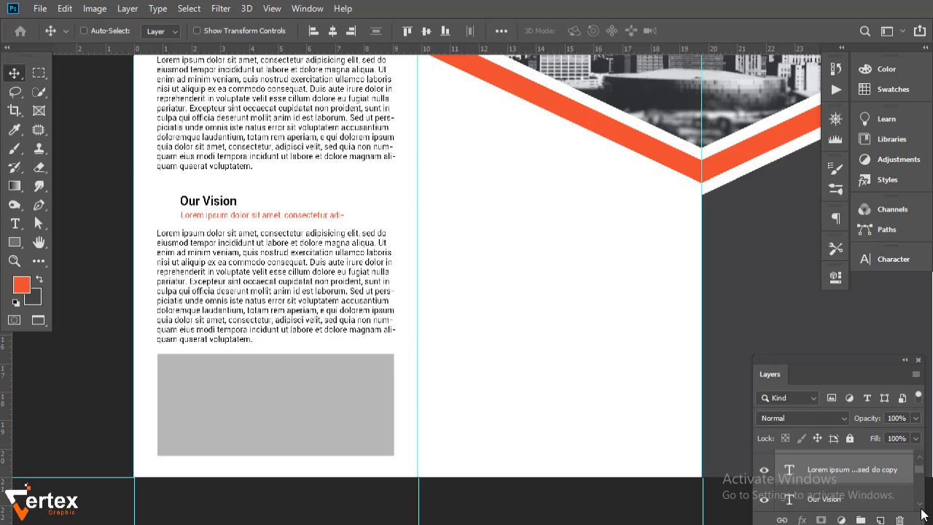
pyautogui.scroll(-3, 920, 506)
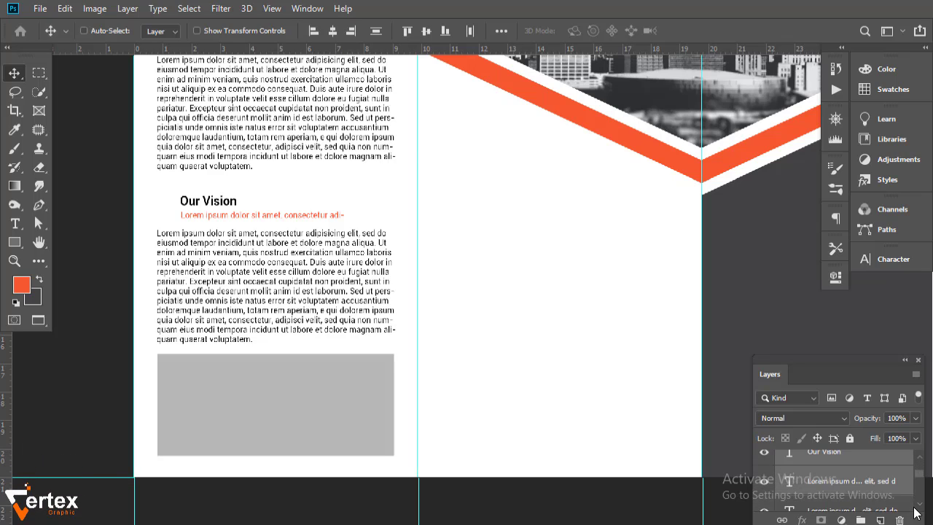
pyautogui.click(901, 519)
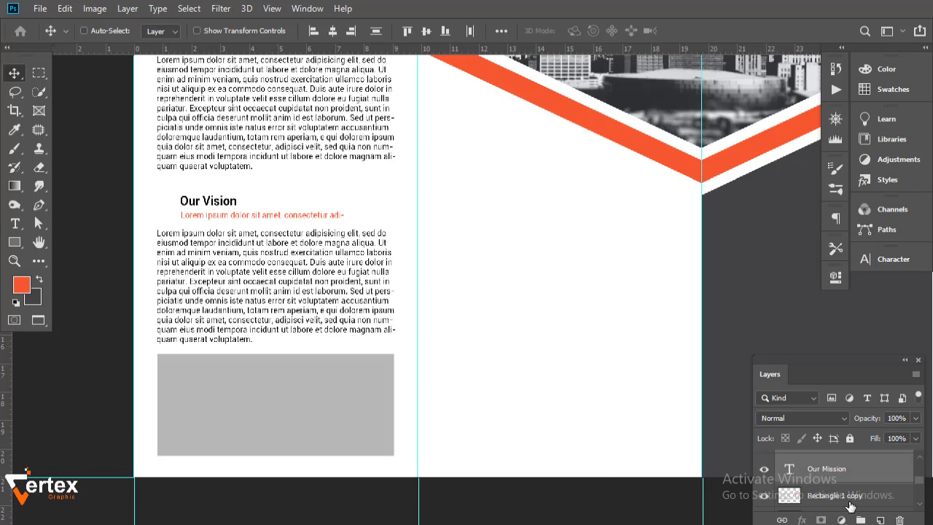
pyautogui.hotkey('shift', 'Up')
pyautogui.hotkey('shift', 'Up')
pyautogui.hotkey('shift', 'Up')
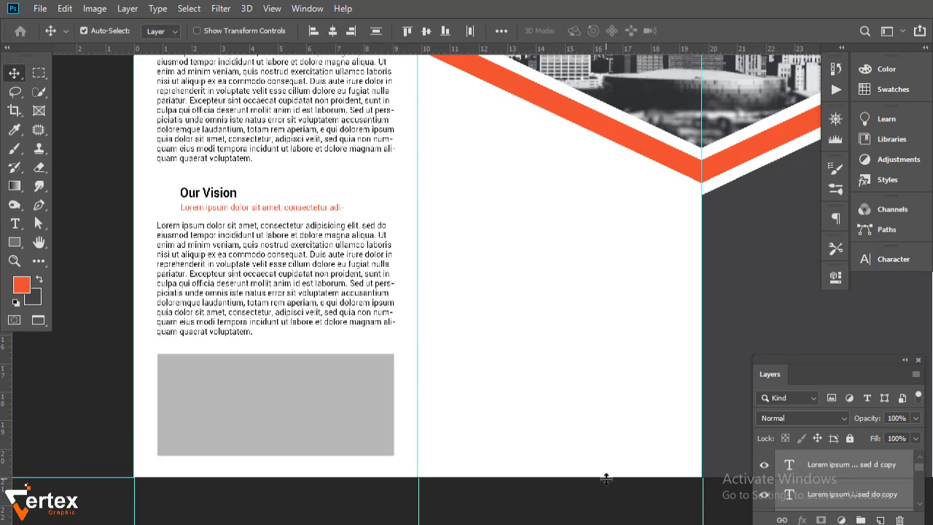
# - Trim the Our Vision paragraph by deleting from 'sectetur' to its end
pyautogui.moveTo(413, 273); pyautogui.dragTo(390, 269)
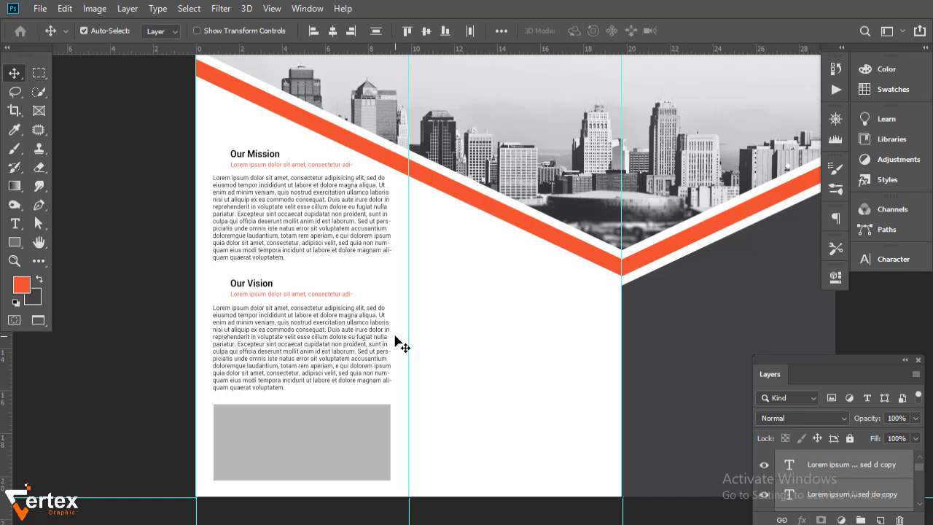
pyautogui.keyDown('ctrl'); pyautogui.click(328, 327); pyautogui.keyUp('ctrl')
pyautogui.keyDown('ctrl'); pyautogui.click(340, 339); pyautogui.keyUp('ctrl')
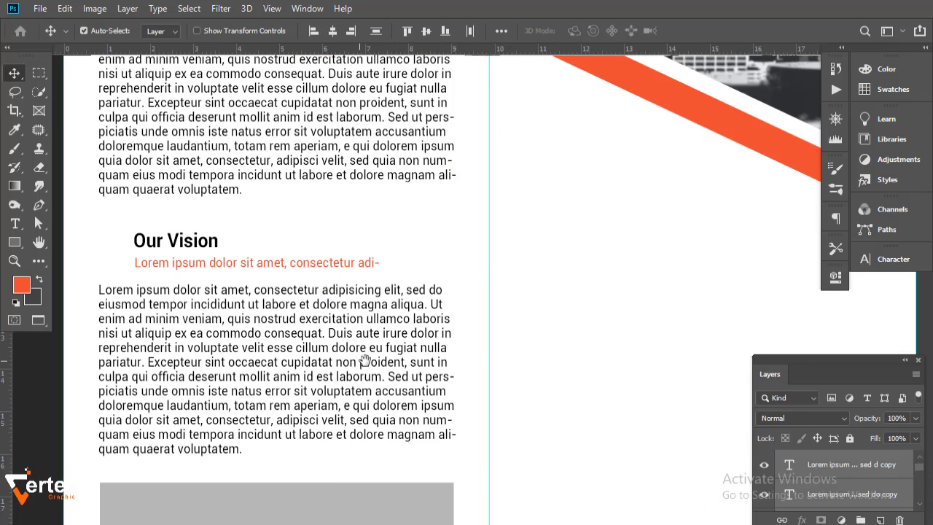
pyautogui.moveTo(356, 349); pyautogui.dragTo(403, 320)
pyautogui.doubleClick(291, 423)
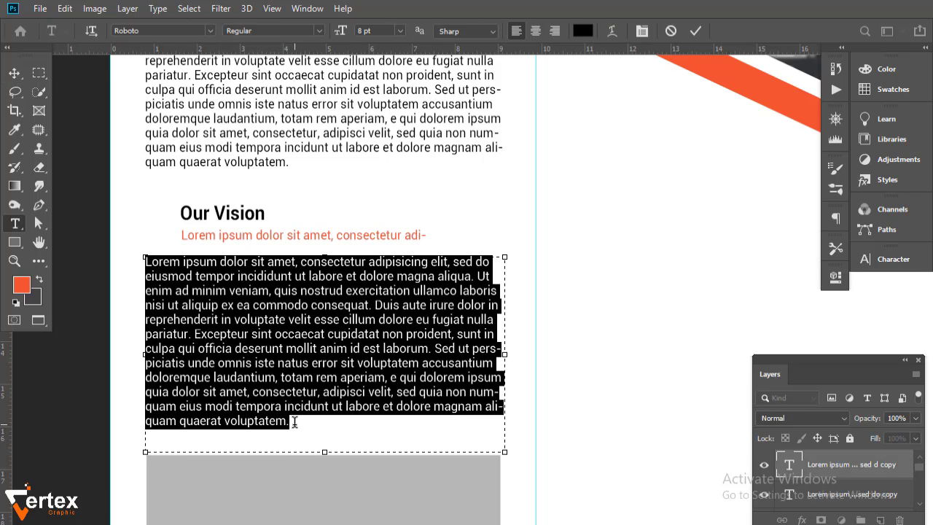
pyautogui.moveTo(290, 423); pyautogui.dragTo(272, 391)
pyautogui.press('BackSpace')
pyautogui.click(14, 73)
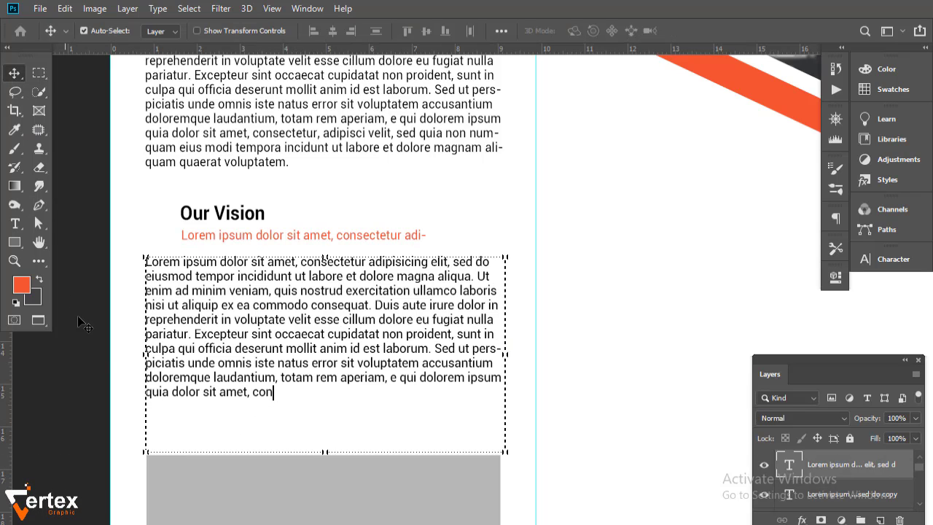
# - Zoom back out to the whole brochure and select the grey box at the bottom left
pyautogui.moveTo(416, 202); pyautogui.dragTo(273, 294)
pyautogui.keyDown('alt'); pyautogui.click(419, 369); pyautogui.keyUp('alt')
pyautogui.keyDown('alt'); pyautogui.click(445, 392); pyautogui.keyUp('alt')
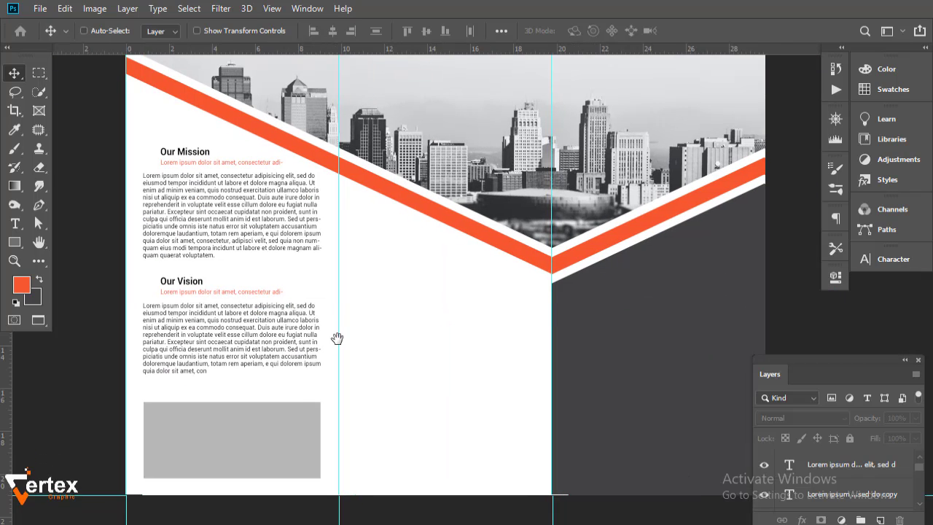
pyautogui.moveTo(338, 338); pyautogui.dragTo(326, 340)
pyautogui.click(231, 448)
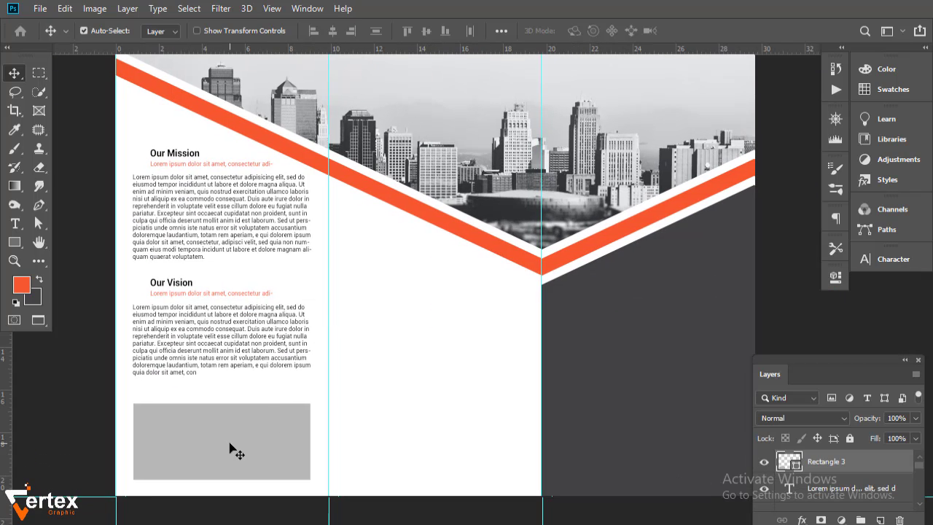
# - Place the team photo, scale it over the grey box, and clip it to the rectangle
pyautogui.click(40, 8)
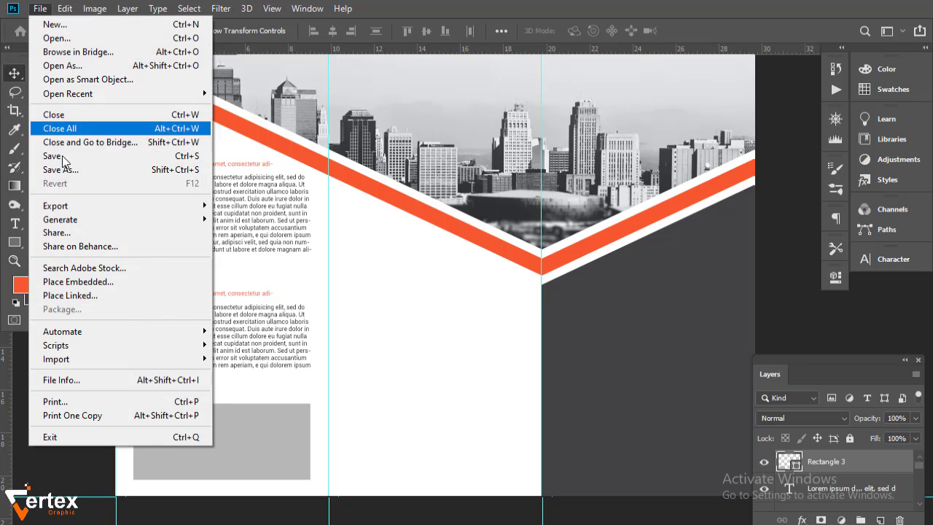
pyautogui.click(109, 294)
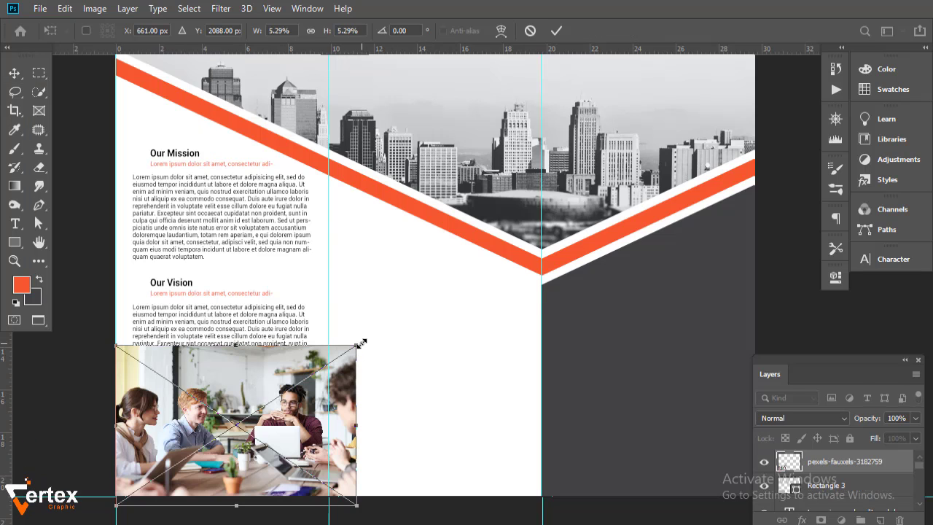
pyautogui.moveTo(362, 343); pyautogui.dragTo(313, 374)
pyautogui.moveTo(278, 420); pyautogui.dragTo(276, 412)
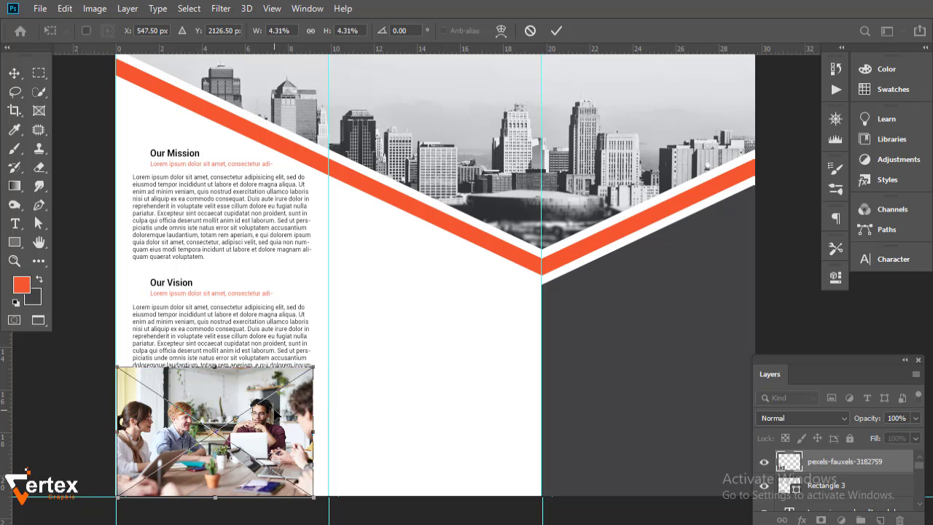
pyautogui.press('Return')
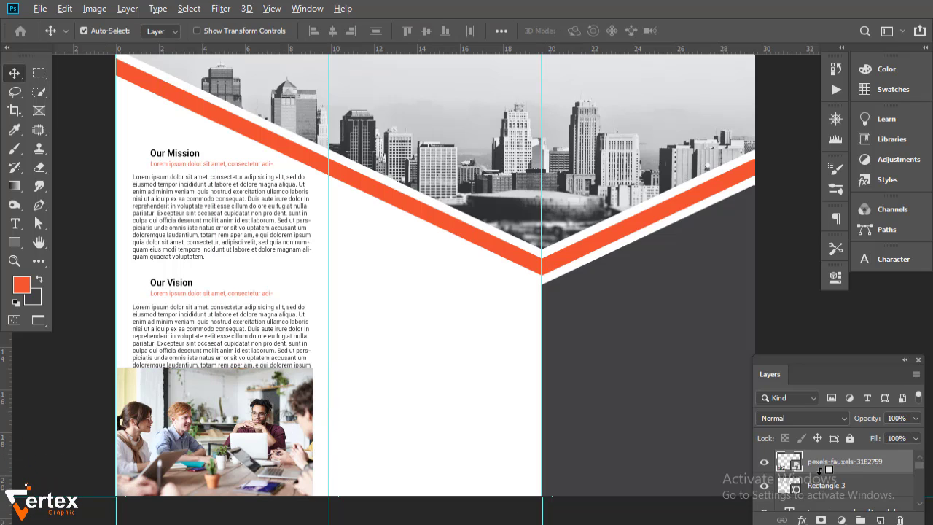
pyautogui.keyDown('alt'); pyautogui.click(820, 470); pyautogui.keyUp('alt')
# - Add a Black & White adjustment to the photo with darkened blue tones
pyautogui.click(842, 520)
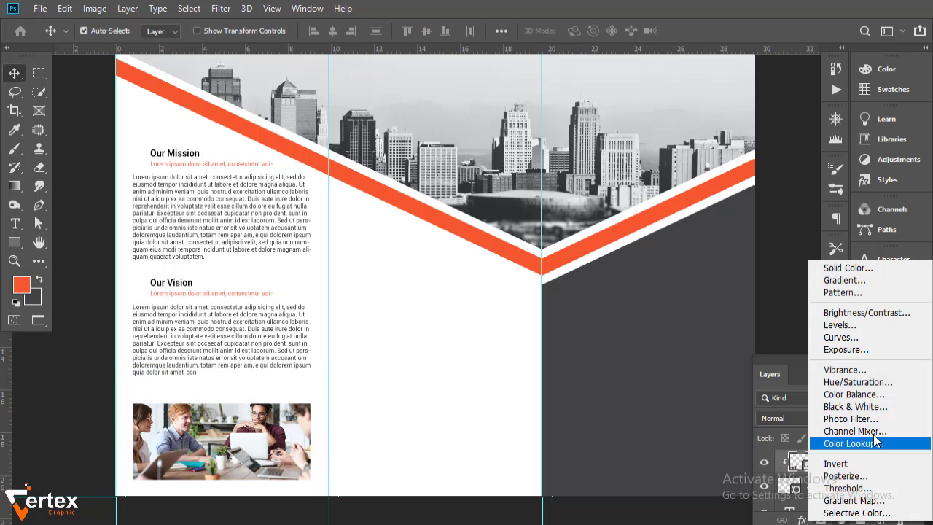
pyautogui.click(846, 348)
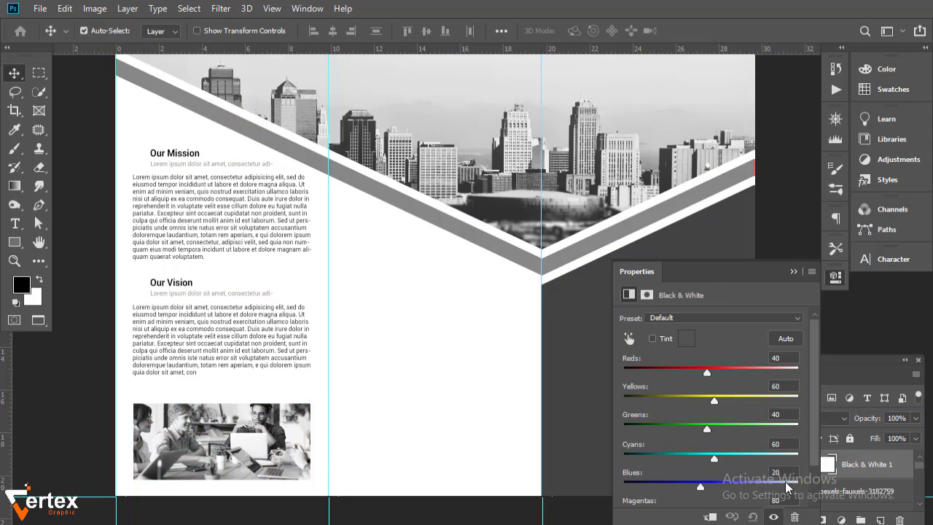
pyautogui.moveTo(701, 486); pyautogui.dragTo(693, 488)
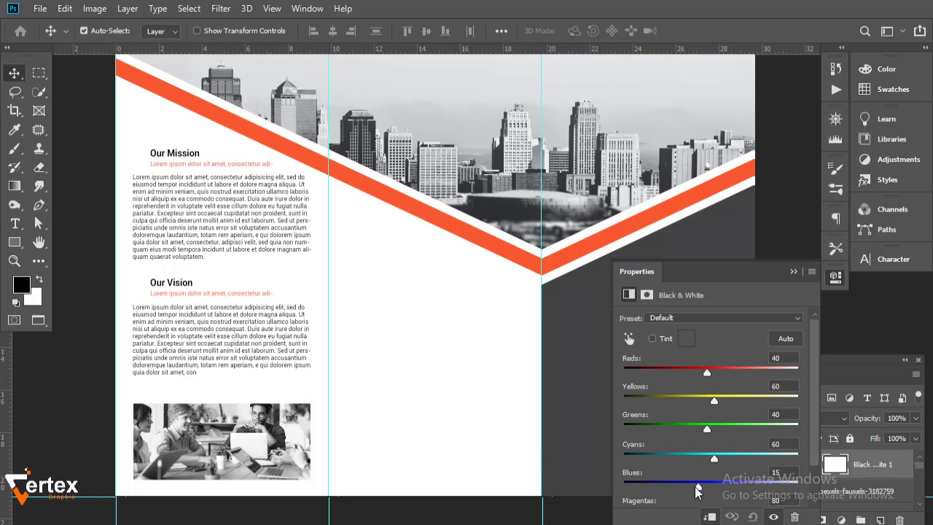
pyautogui.click(793, 272)
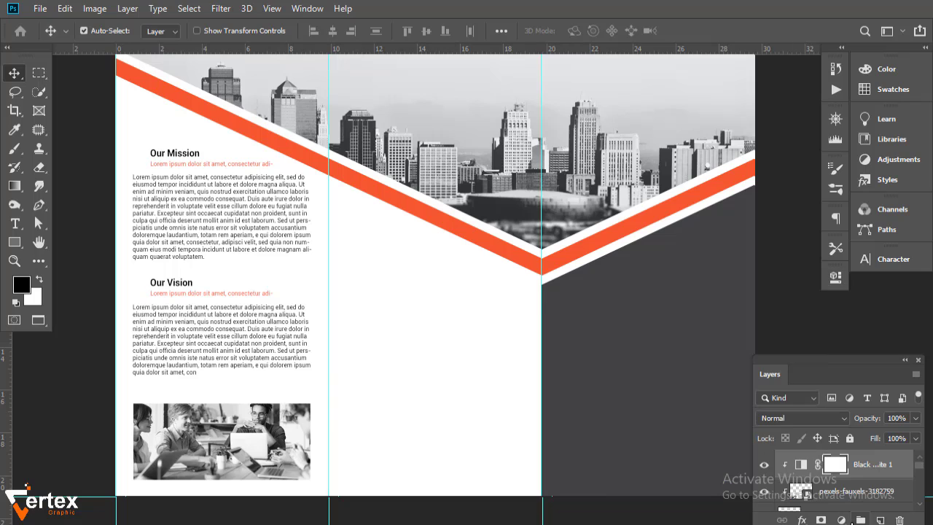
# - Add a Curves adjustment that increases the photo's contrast
pyautogui.click(842, 520)
pyautogui.click(840, 366)
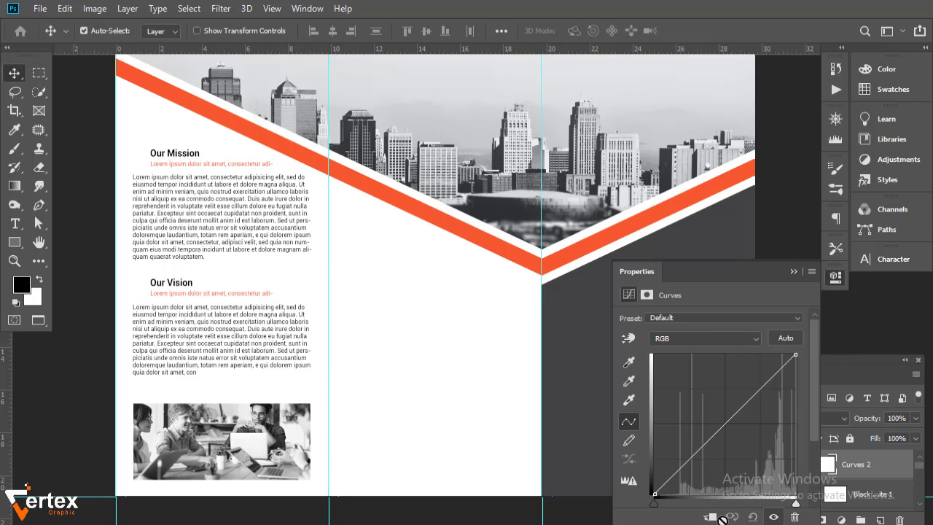
pyautogui.moveTo(695, 457); pyautogui.dragTo(700, 459)
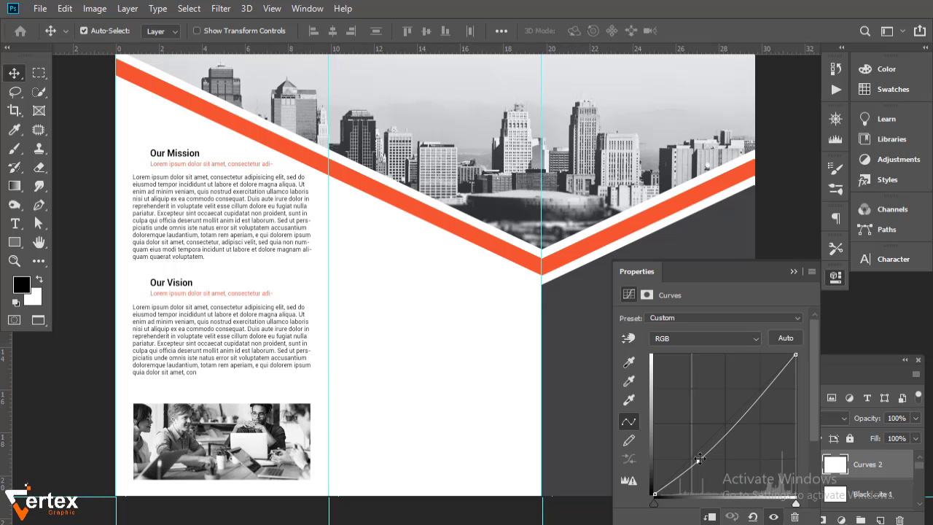
pyautogui.click(793, 271)
pyautogui.hotkey('ctrl', 'r')
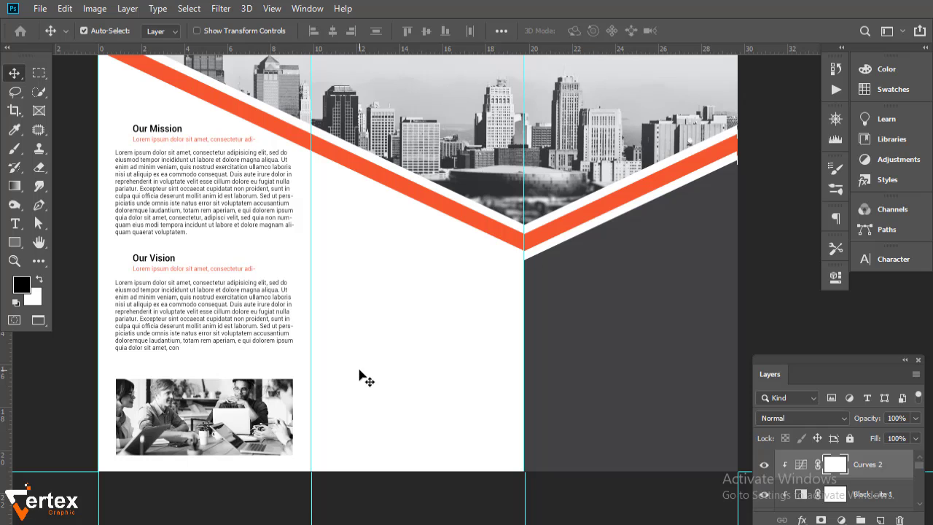
# - Toggle the Curves adjustment off and on to compare, leaving it enabled
pyautogui.click(764, 465)
pyautogui.click(764, 465)
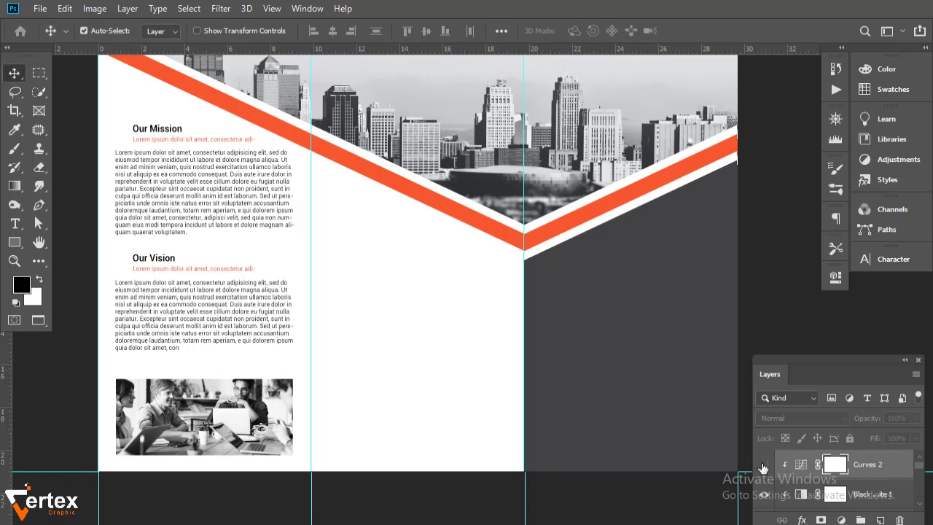
pyautogui.click(764, 465)
pyautogui.click(763, 465)
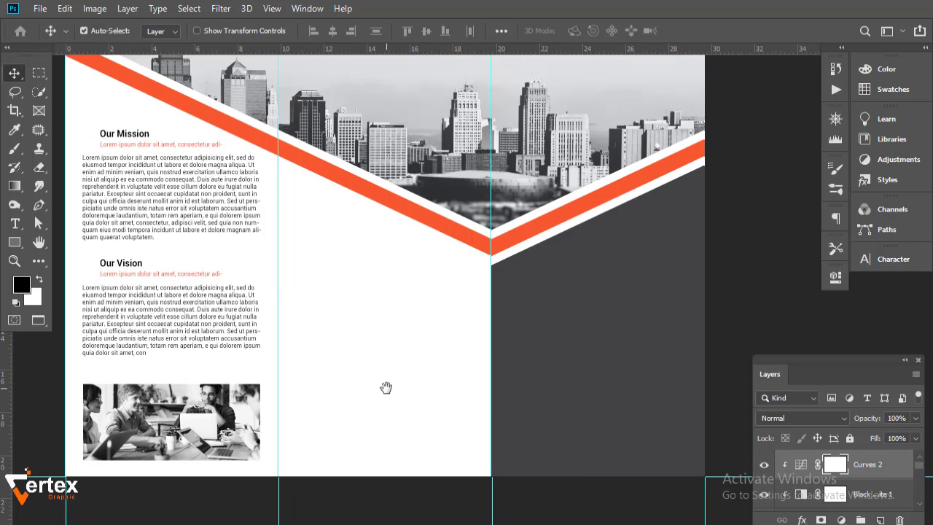
# - Copy the Our Mission heading into the middle panel and retype it as 'Get In Touch'
pyautogui.click(128, 139)
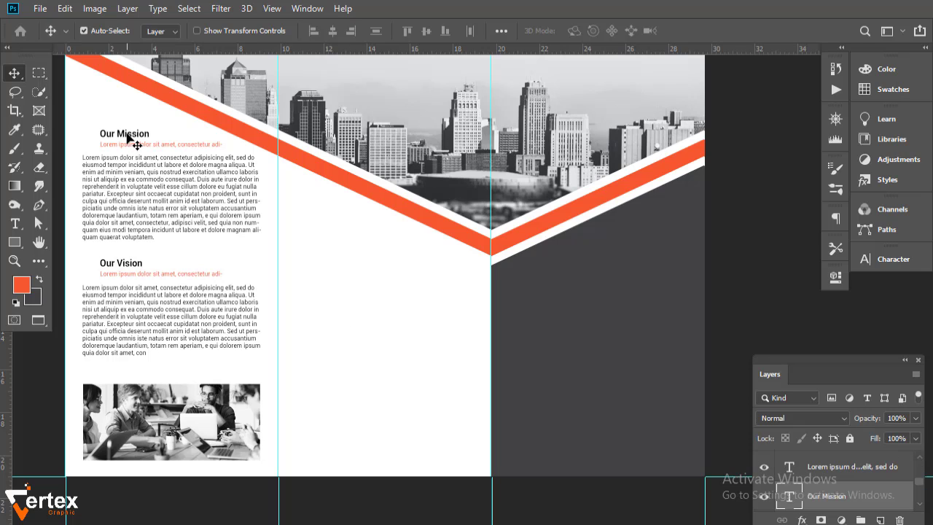
pyautogui.moveTo(129, 139); pyautogui.dragTo(349, 275)
pyautogui.keyDown('ctrl'); pyautogui.click(342, 333); pyautogui.keyUp('ctrl')
pyautogui.keyDown('ctrl'); pyautogui.click(340, 337); pyautogui.keyUp('ctrl')
pyautogui.doubleClick(336, 261)
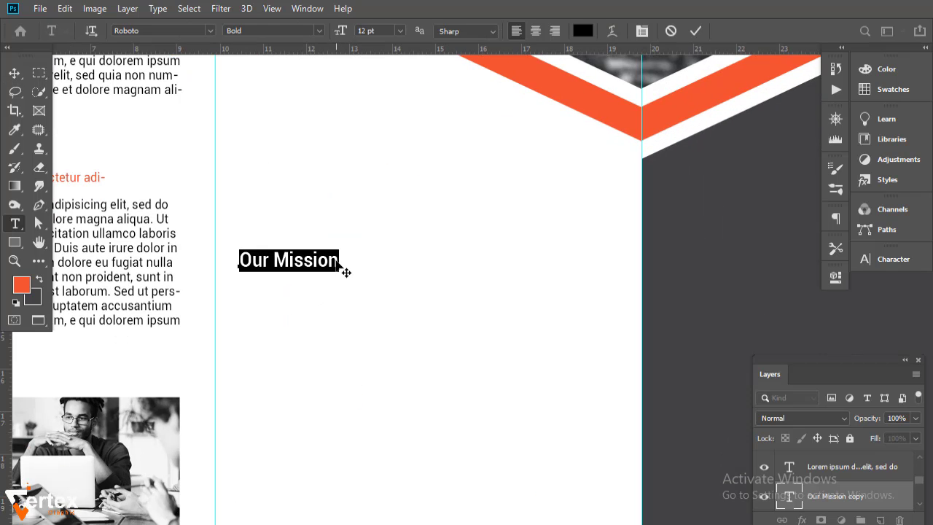
pyautogui.press('BackSpace')
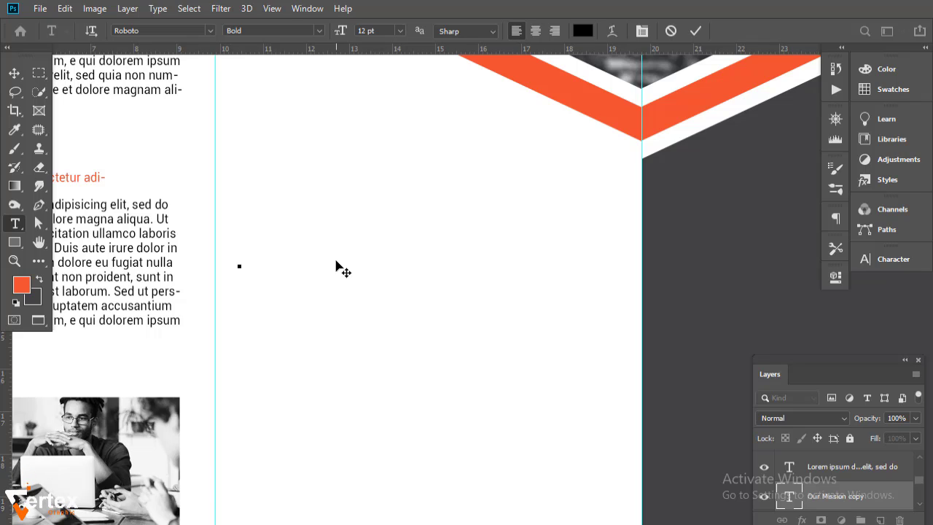
pyautogui.write('Get In Touch')
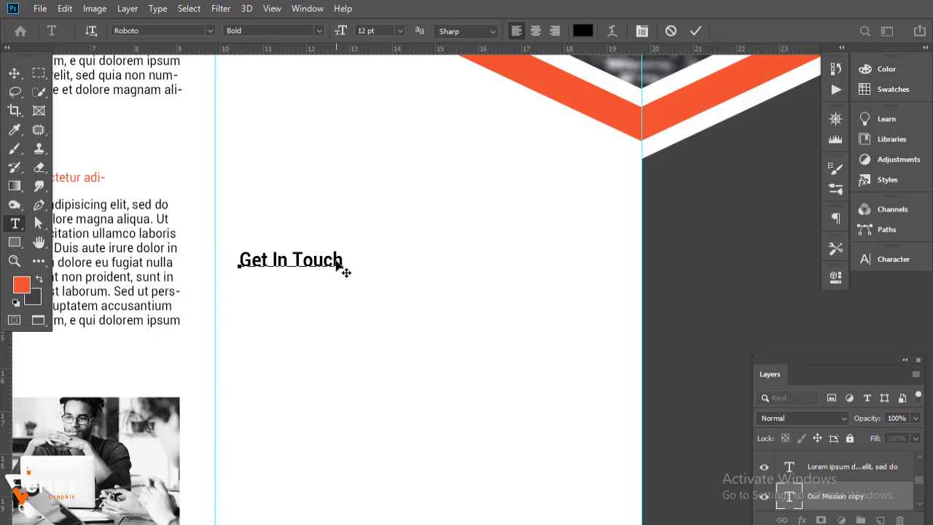
pyautogui.click(16, 72)
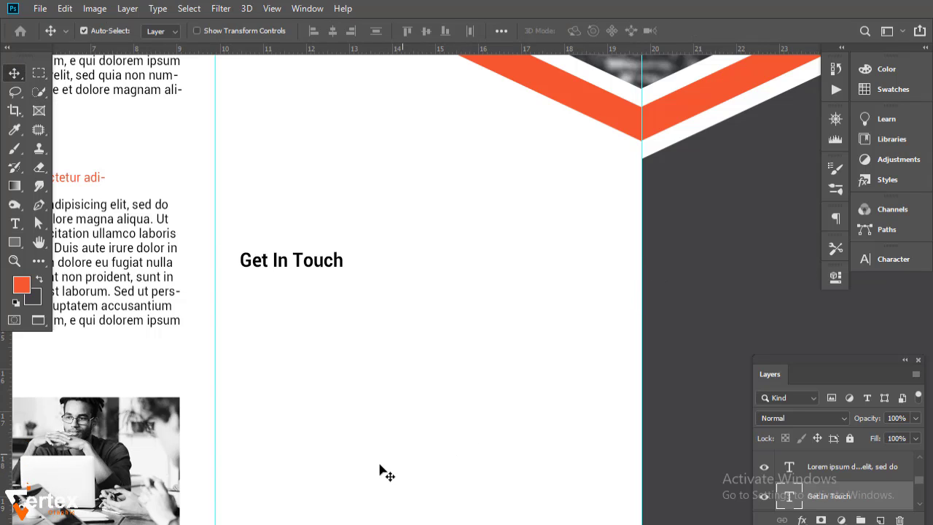
pyautogui.click(40, 8)
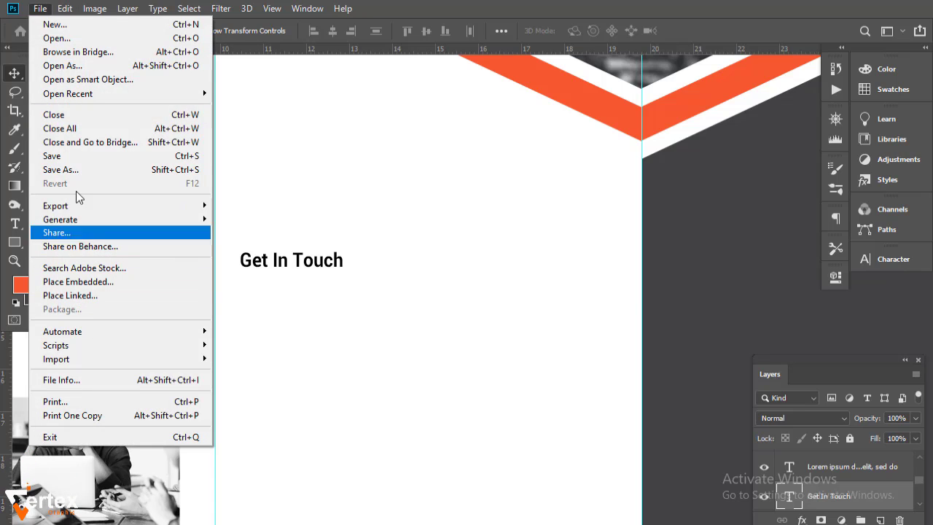
# - Embed the internet icon from the icons folder on drive E: into the brochure
pyautogui.click(94, 278)
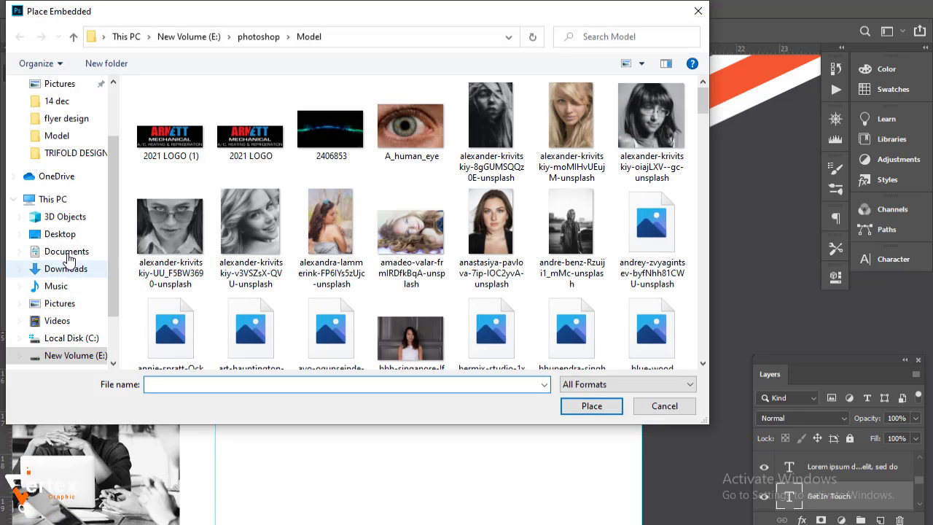
pyautogui.click(75, 355)
pyautogui.doubleClick(412, 128)
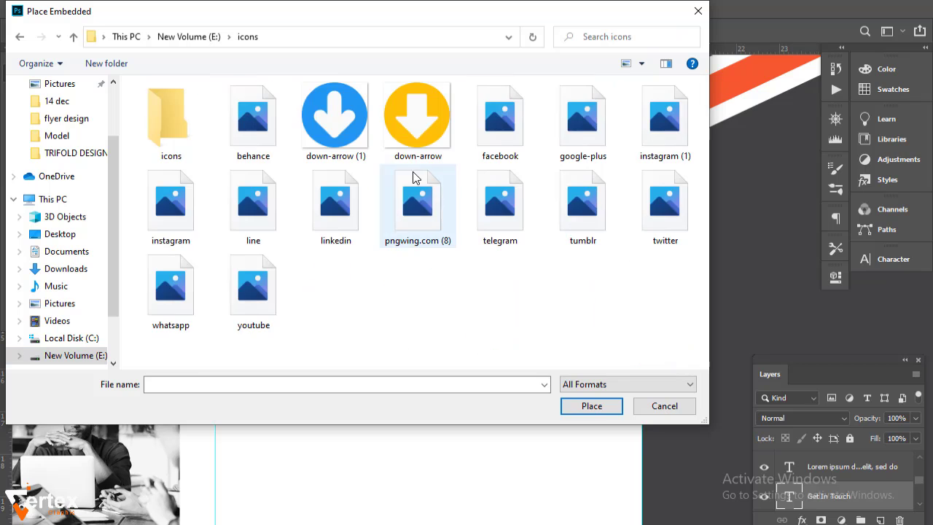
pyautogui.doubleClick(178, 146)
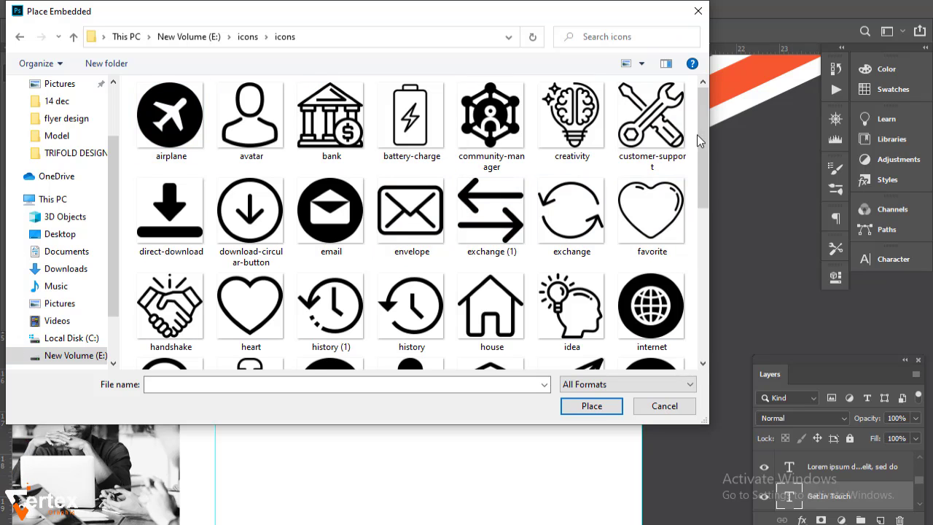
pyautogui.scroll(-1, 704, 164)
pyautogui.click(672, 268)
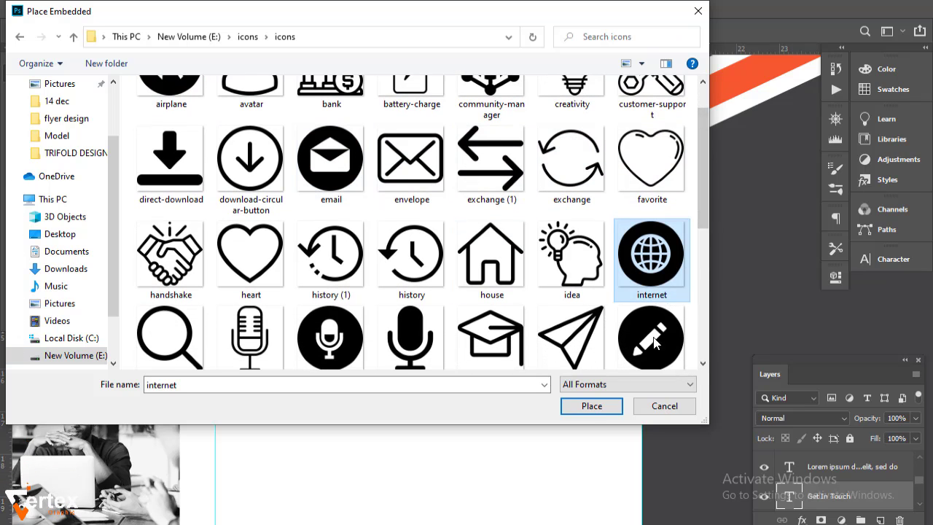
pyautogui.click(592, 406)
pyautogui.press('Return')
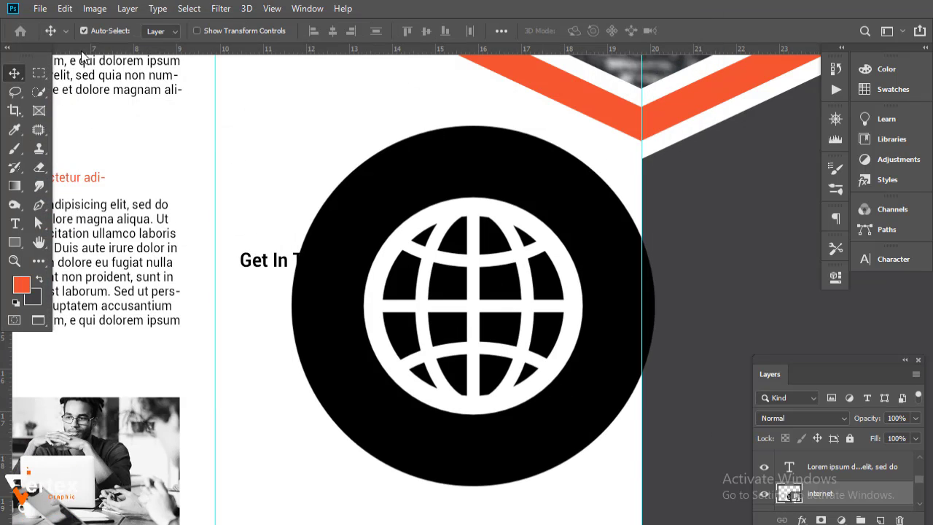
# - Embed the email icon file into the brochure
pyautogui.click(40, 9)
pyautogui.click(100, 283)
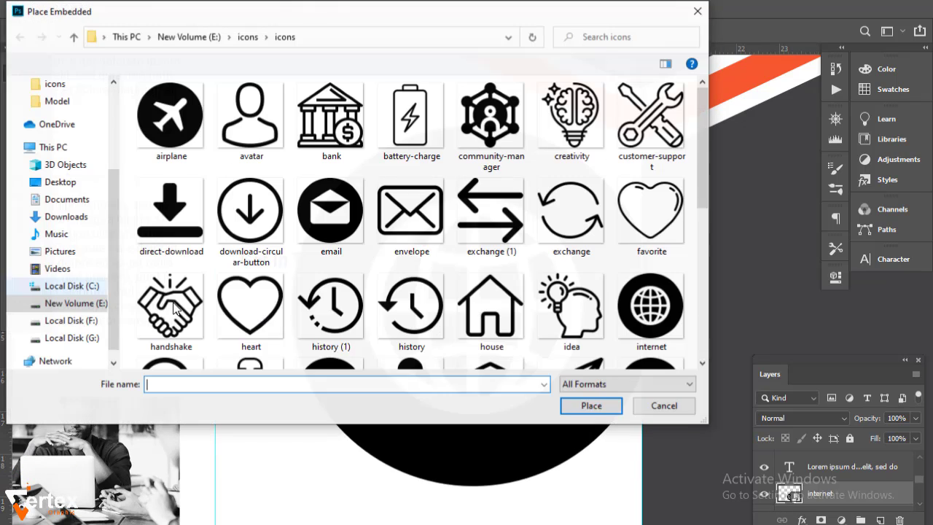
pyautogui.click(332, 216)
pyautogui.click(589, 406)
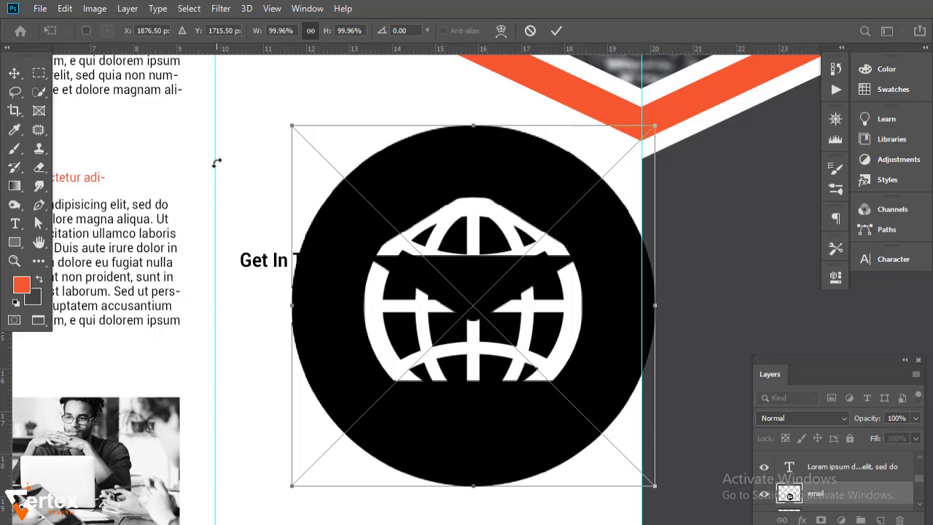
pyautogui.press('Return')
# - Embed the placeholder icon file into the brochure
pyautogui.click(40, 8)
pyautogui.click(90, 282)
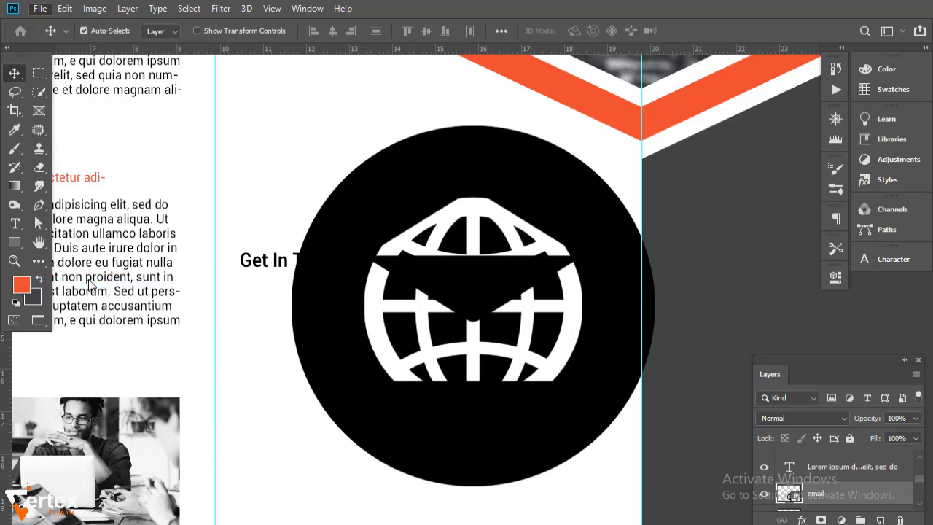
pyautogui.moveTo(702, 172); pyautogui.dragTo(712, 276)
pyautogui.click(393, 232)
pyautogui.click(590, 407)
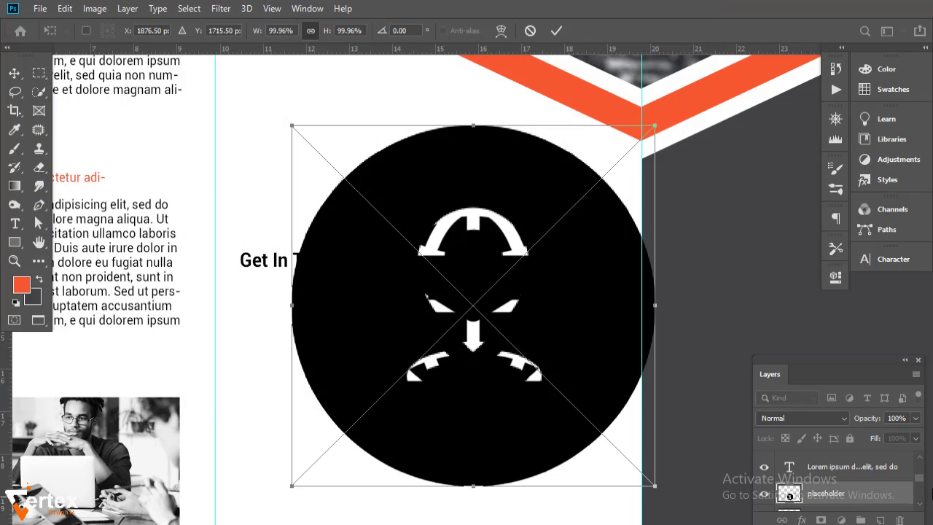
pyautogui.press('Return')
pyautogui.moveTo(918, 479)
pyautogui.mouseDown()
pyautogui.moveTo(916, 463)
pyautogui.moveTo(921, 483)
pyautogui.mouseUp()
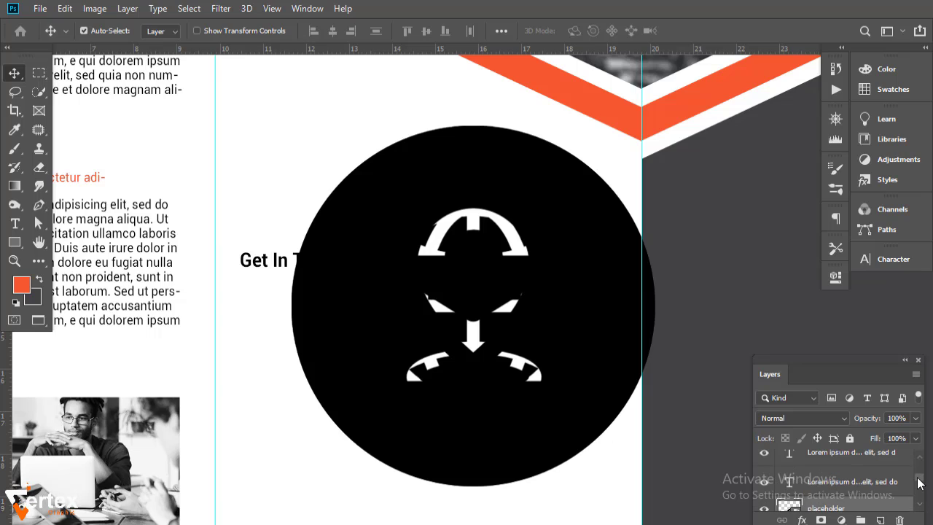
# - Group the Lorem ipsum body text layers and name the group 'left text'
pyautogui.click(879, 487)
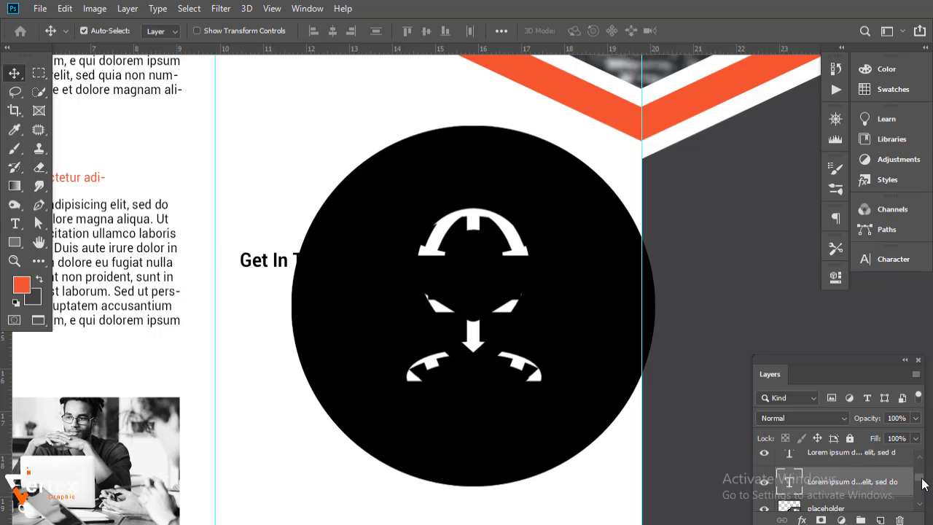
pyautogui.scroll(3, 875, 484)
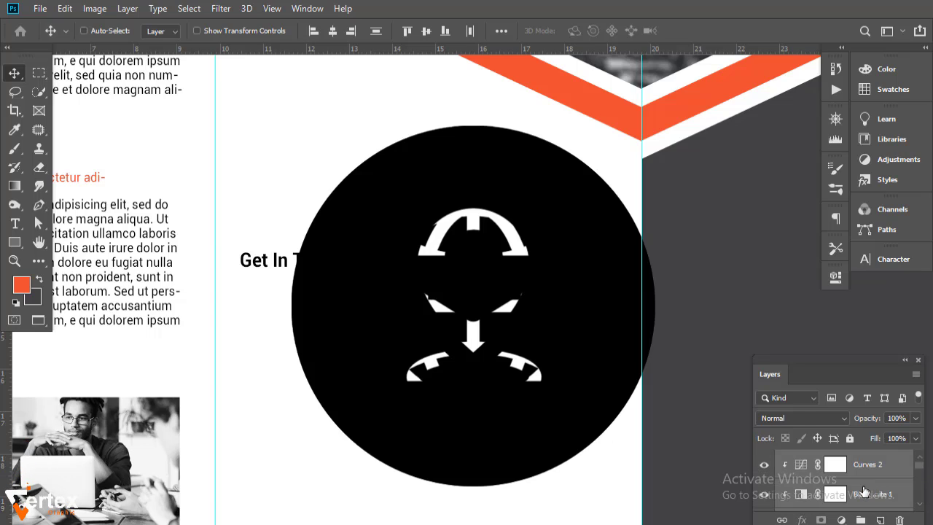
pyautogui.hotkey('ctrl', 'g')
pyautogui.doubleClick(831, 458)
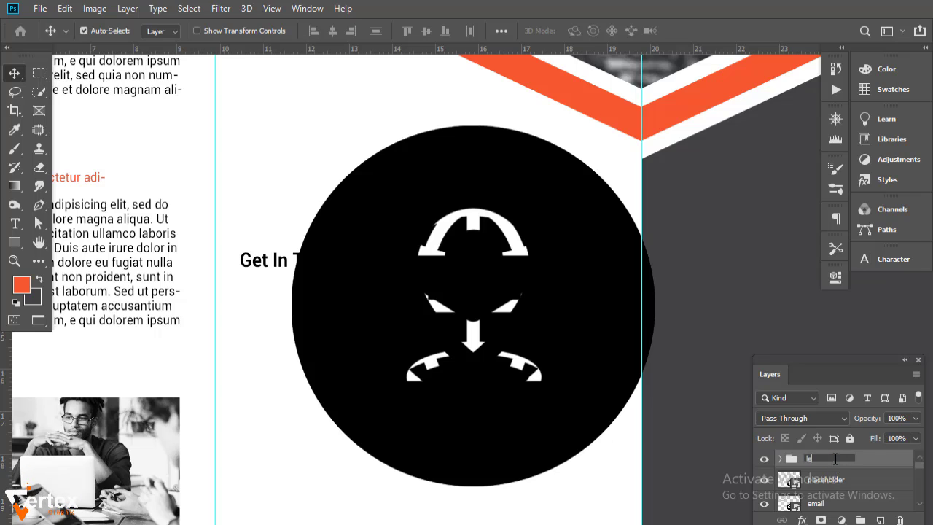
pyautogui.write('left tec')
pyautogui.press('Return')
# - Shrink the placeholder, email and internet icons together to about 26% size
pyautogui.click(765, 483)
pyautogui.click(765, 483)
pyautogui.click(795, 483)
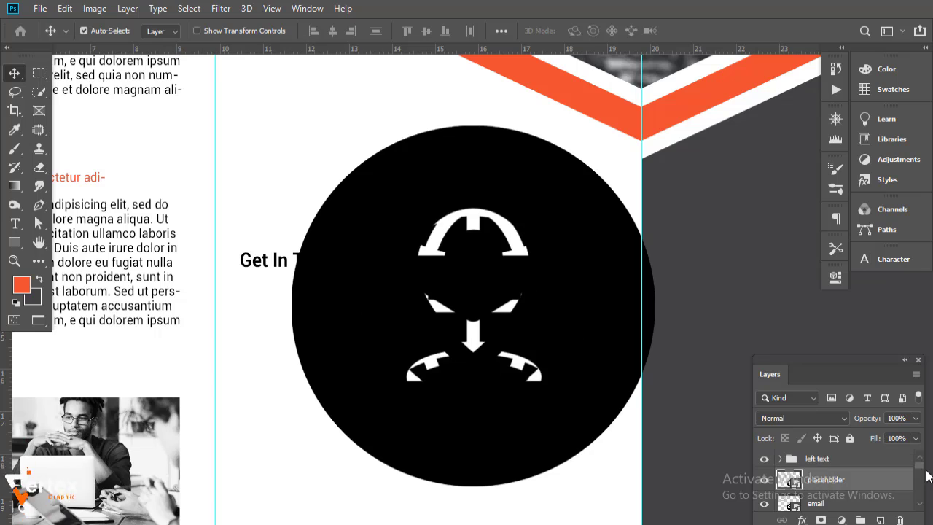
pyautogui.scroll(-2, 921, 511)
pyautogui.keyDown('shift'); pyautogui.click(847, 502); pyautogui.keyUp('shift')
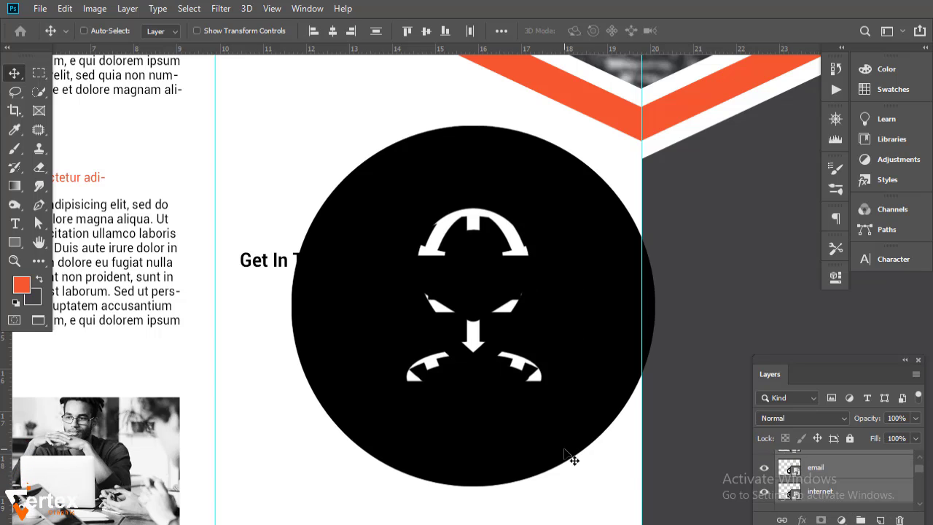
pyautogui.hotkey('ctrl', 't')
pyautogui.moveTo(655, 126); pyautogui.dragTo(248, 317)
pyautogui.press('Return')
# - Move the placeholder icon down below the email icon
pyautogui.click(846, 490)
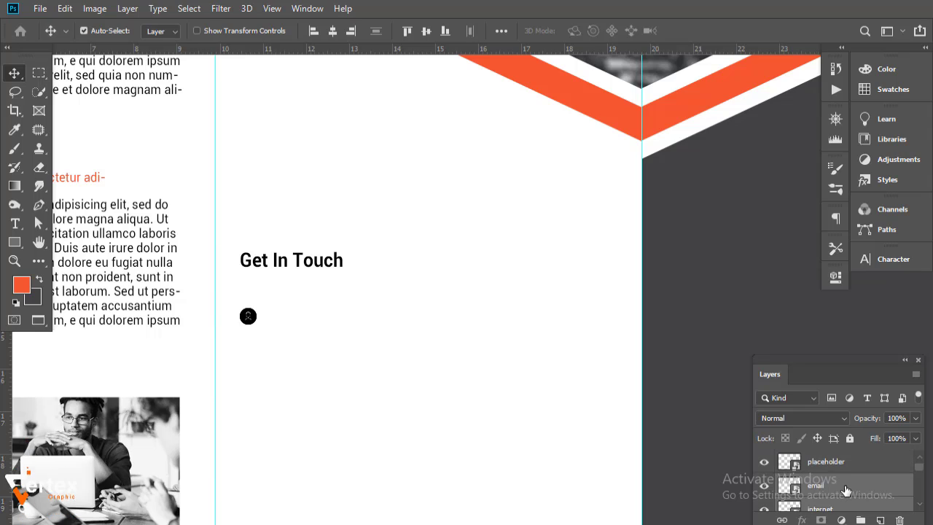
pyautogui.keyDown('ctrl'); pyautogui.click(851, 468); pyautogui.keyUp('ctrl')
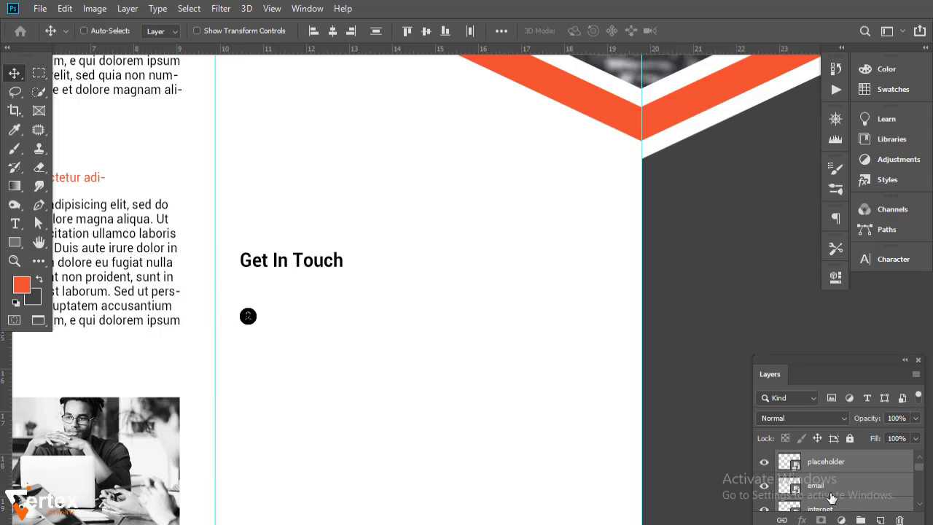
pyautogui.keyDown('ctrl'); pyautogui.click(832, 492); pyautogui.keyUp('ctrl')
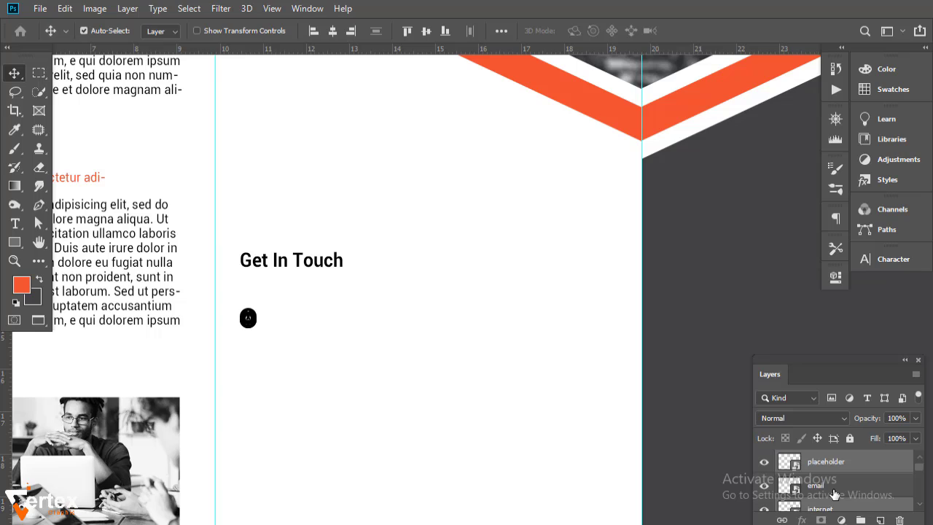
pyautogui.hotkey('shift', 'Down')
pyautogui.hotkey('shift', 'Down')
pyautogui.hotkey('shift', 'Down')
pyautogui.hotkey('shift', 'Down')
pyautogui.hotkey('shift', 'Down')
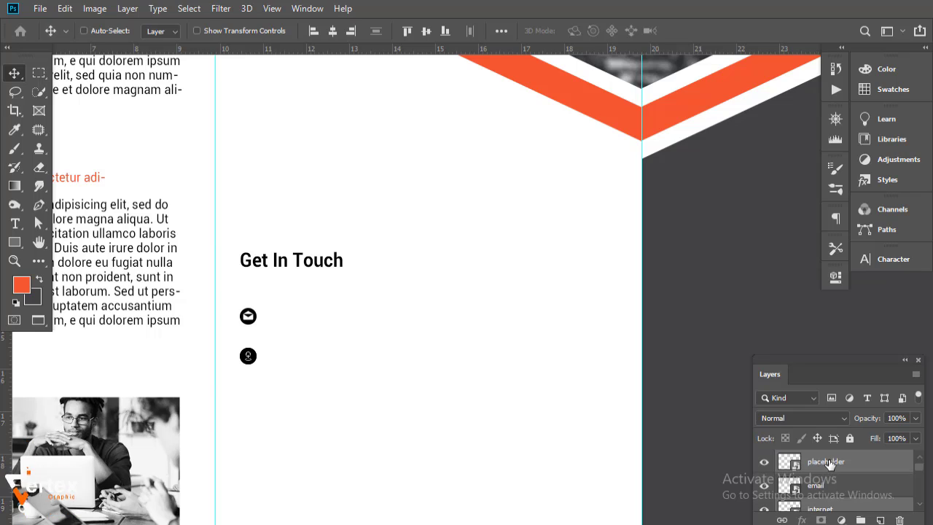
pyautogui.scroll(-1, 830, 464)
pyautogui.click(833, 460)
# - Nudge the placeholder icon further down and check the alignment options with the email icon
pyautogui.scroll(1, 842, 501)
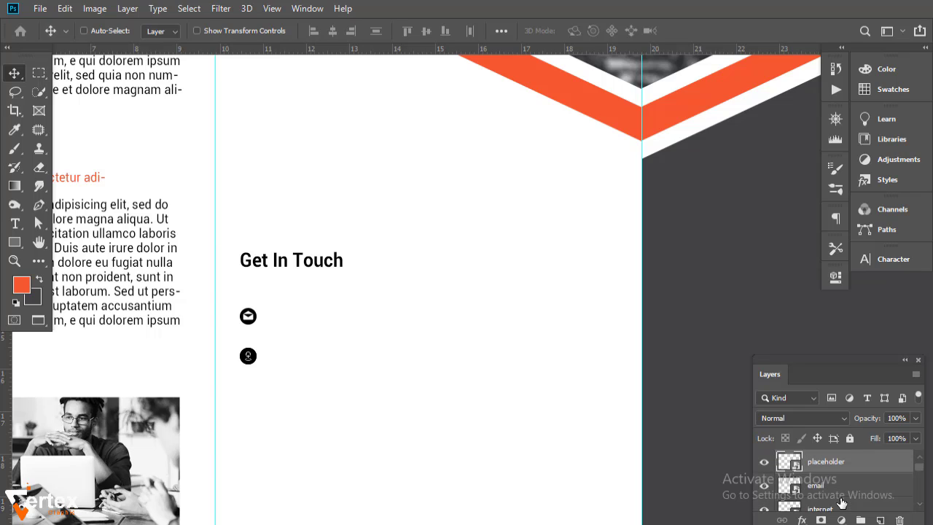
pyautogui.hotkey('ctrl', 'Down')
pyautogui.hotkey('shift', 'Down')
pyautogui.hotkey('shift', 'Down')
pyautogui.hotkey('shift', 'Down')
pyautogui.hotkey('shift', 'Down')
pyautogui.hotkey('shift', 'Down')
pyautogui.keyDown('ctrl'); pyautogui.click(841, 496); pyautogui.keyUp('ctrl')
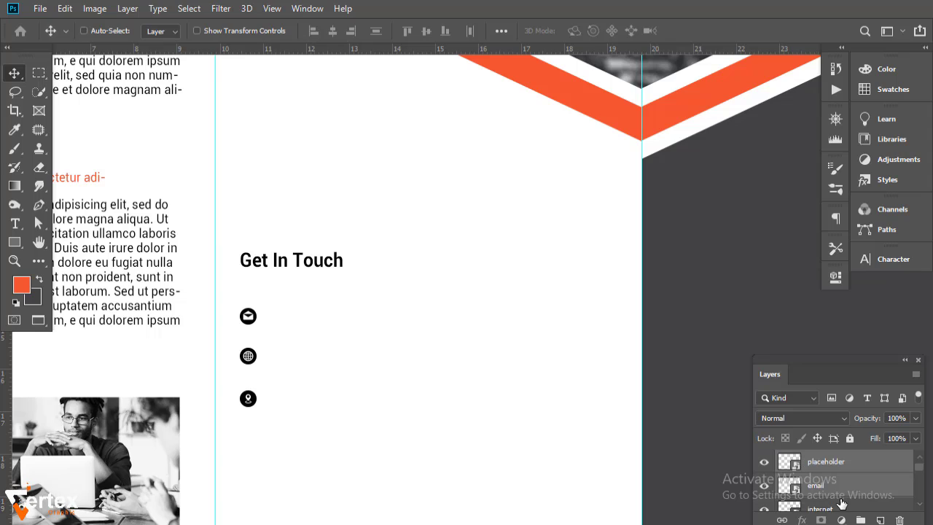
pyautogui.click(502, 30)
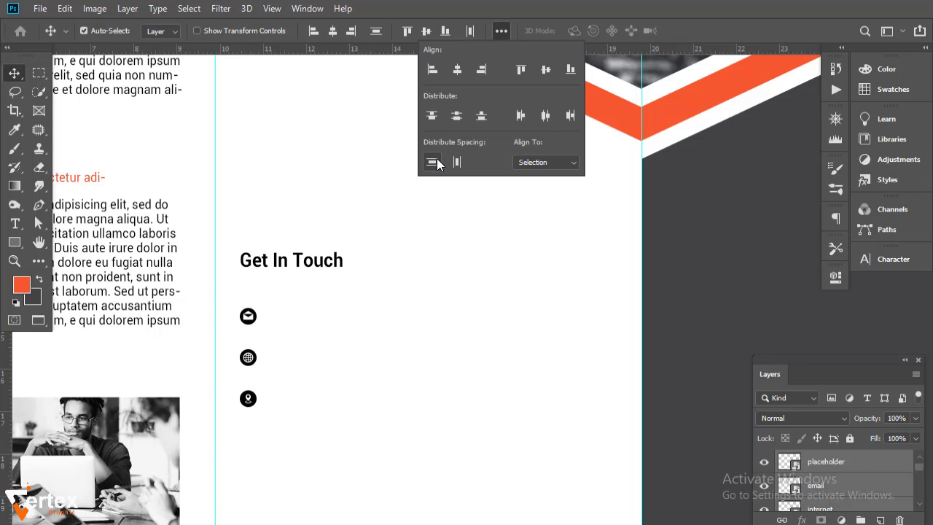
pyautogui.click(513, 323)
# - Group the internet, email and placeholder icon layers into an 'icons' group
pyautogui.keyDown('ctrl'); pyautogui.click(297, 374); pyautogui.keyUp('ctrl')
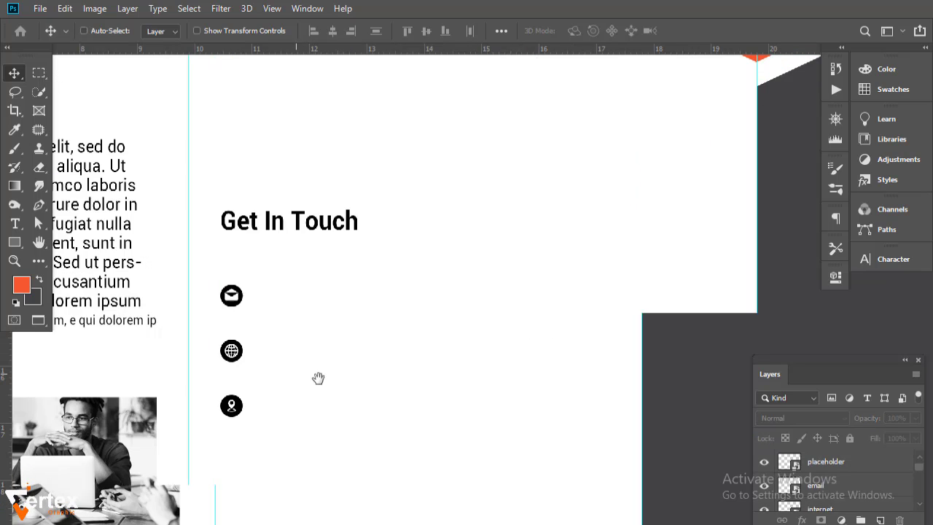
pyautogui.moveTo(319, 377); pyautogui.dragTo(339, 333)
pyautogui.click(841, 510)
pyautogui.keyDown('ctrl'); pyautogui.click(833, 459); pyautogui.keyUp('ctrl')
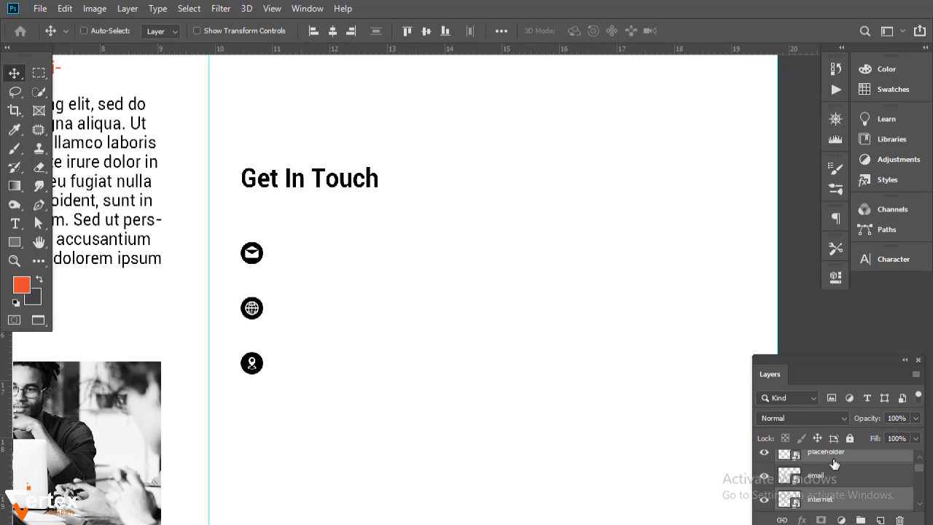
pyautogui.keyDown('ctrl'); pyautogui.click(837, 481); pyautogui.keyUp('ctrl')
pyautogui.keyDown('ctrl'); pyautogui.click(835, 502); pyautogui.keyUp('ctrl')
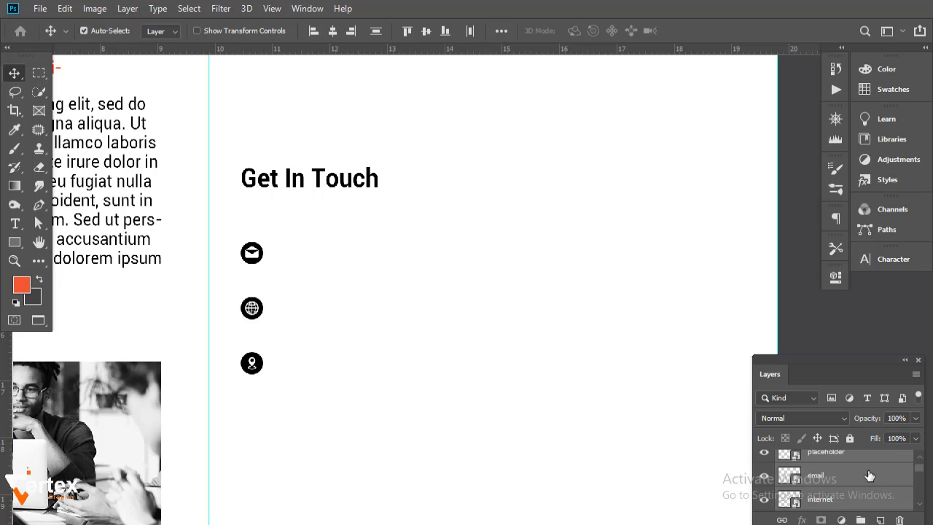
pyautogui.hotkey('ctrl', 'g')
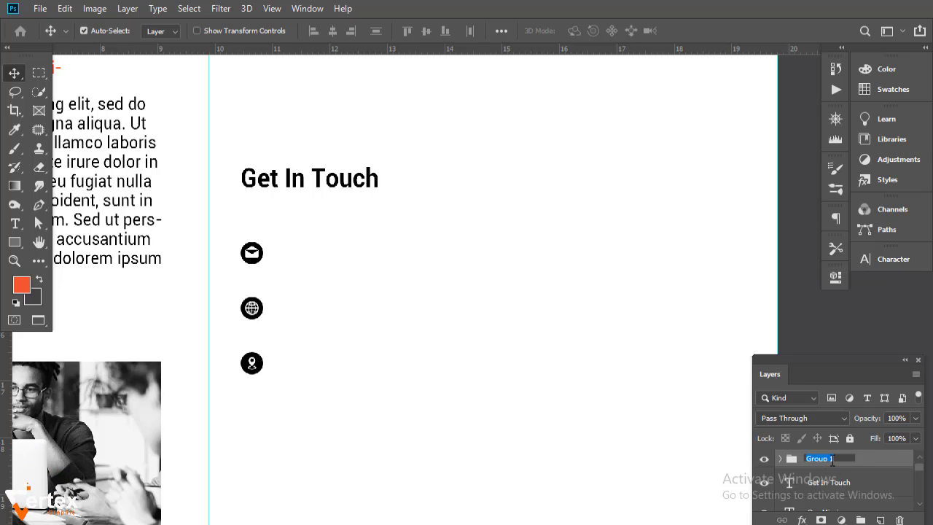
pyautogui.write('I')
# - Give the icons group a Color Overlay sampled from the brochure's orange (#f7582f)
pyautogui.doubleClick(856, 463)
pyautogui.moveTo(197, 153); pyautogui.dragTo(482, 160)
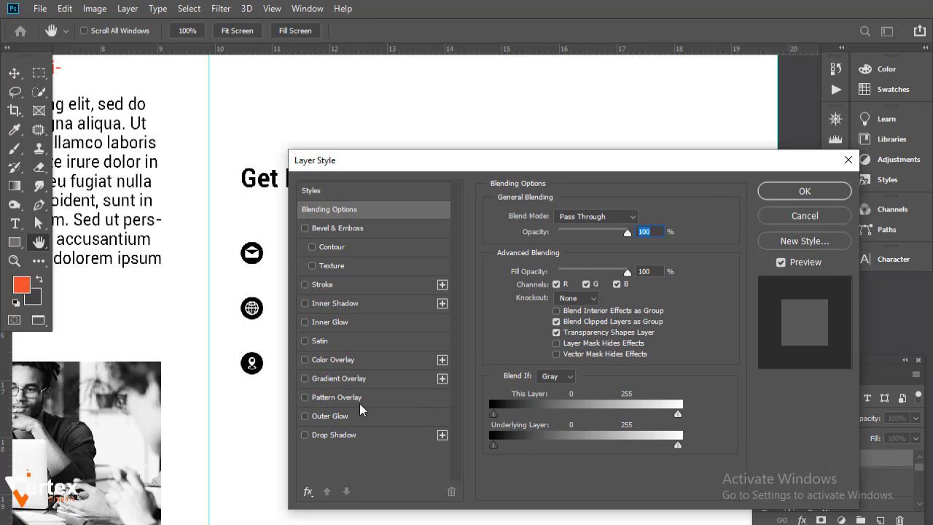
pyautogui.click(343, 365)
pyautogui.click(642, 219)
pyautogui.click(28, 285)
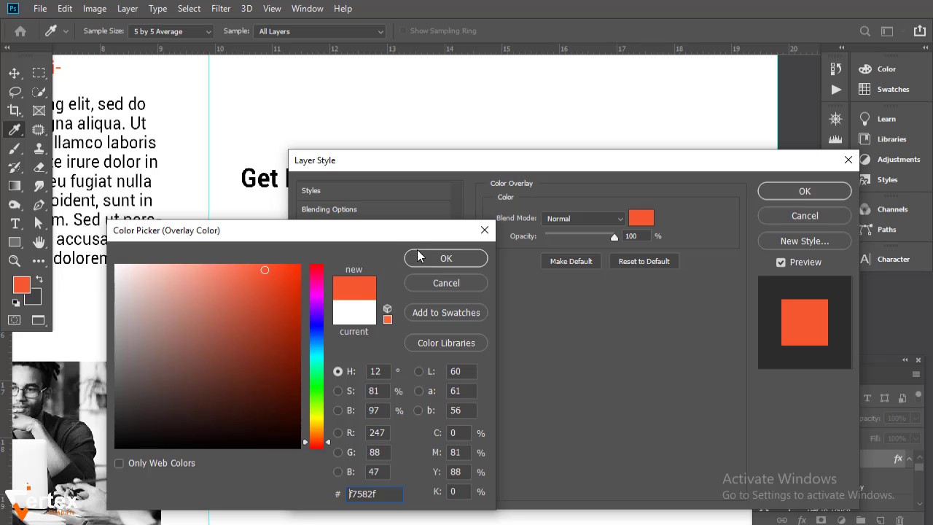
pyautogui.click(421, 256)
pyautogui.click(793, 193)
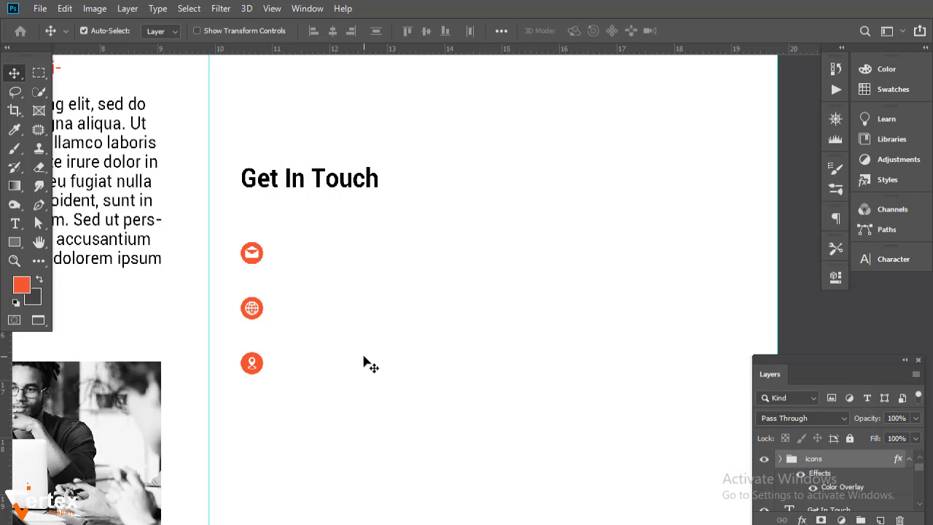
pyautogui.click(214, 389)
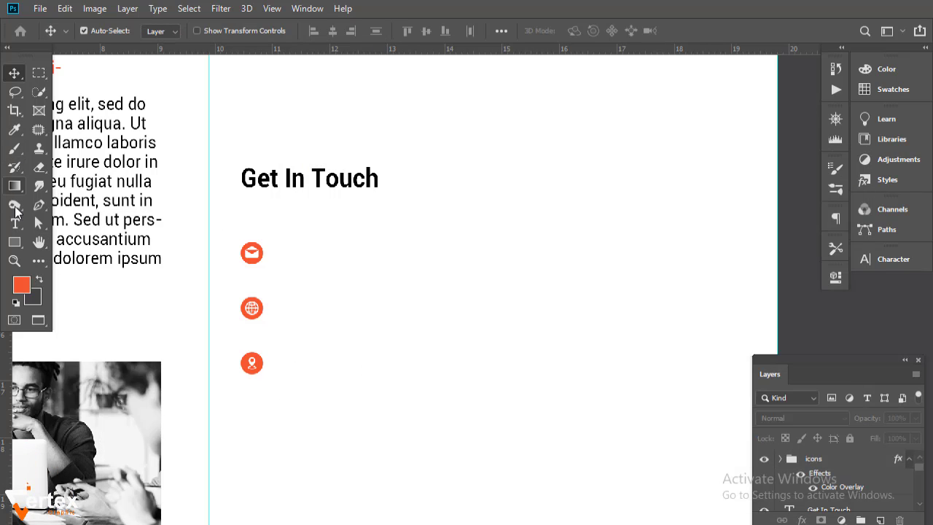
pyautogui.click(15, 223)
# - Type a phone-number text line beside the email icon
pyautogui.click(308, 253)
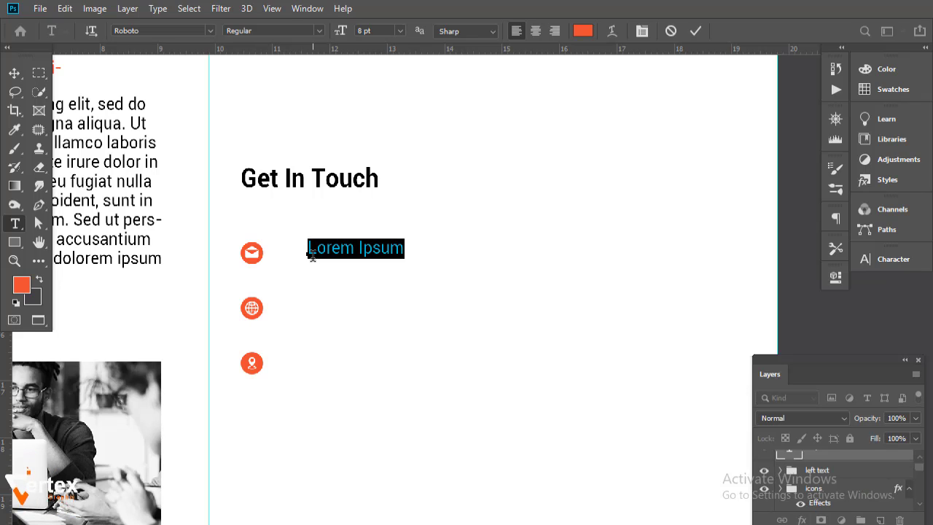
pyautogui.press('BackSpace')
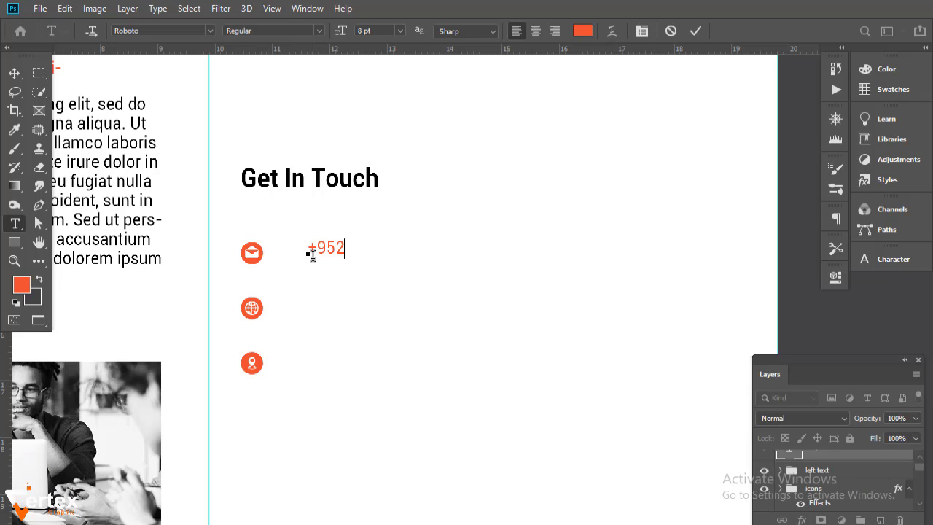
pyautogui.write('+952')
pyautogui.press('BackSpace')
pyautogui.press('BackSpace')
pyautogui.write('2 315 000000000')
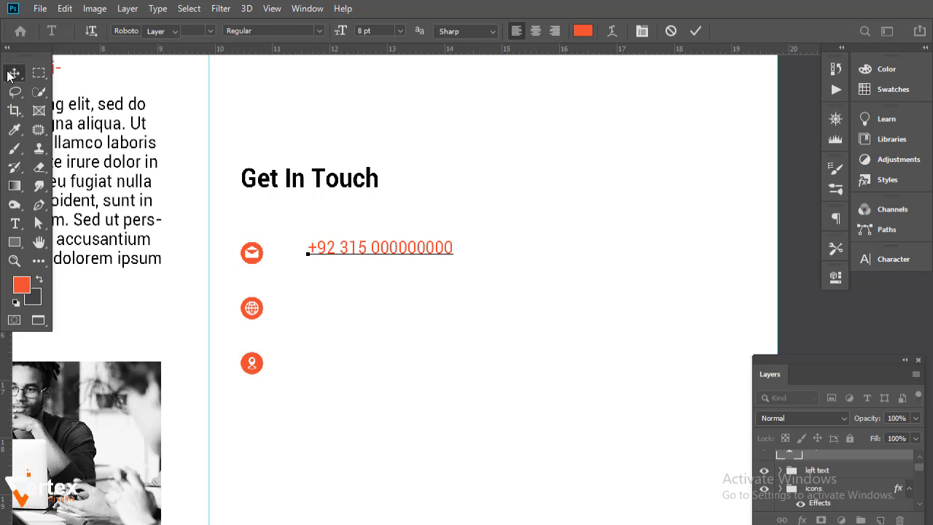
pyautogui.click(14, 73)
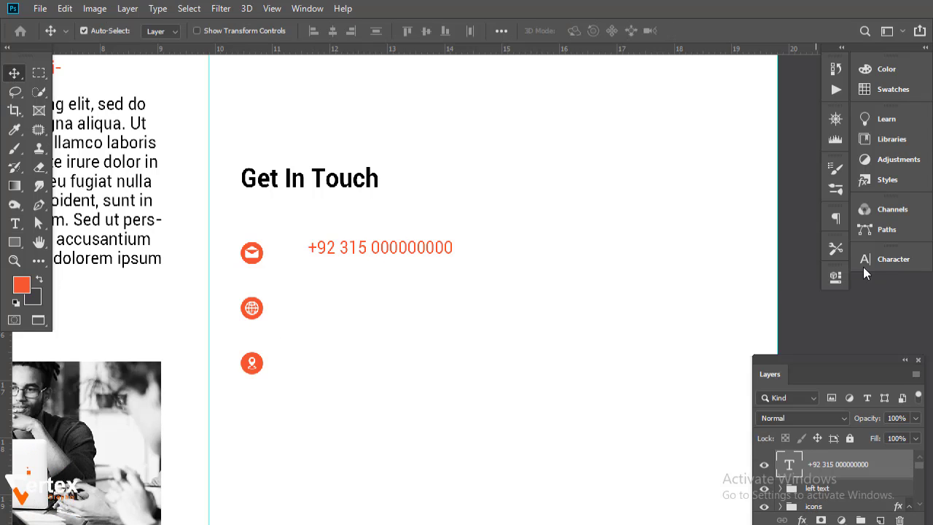
# - Set the phone-number text colour to black (000000)
pyautogui.click(865, 260)
pyautogui.click(825, 340)
pyautogui.write('000000')
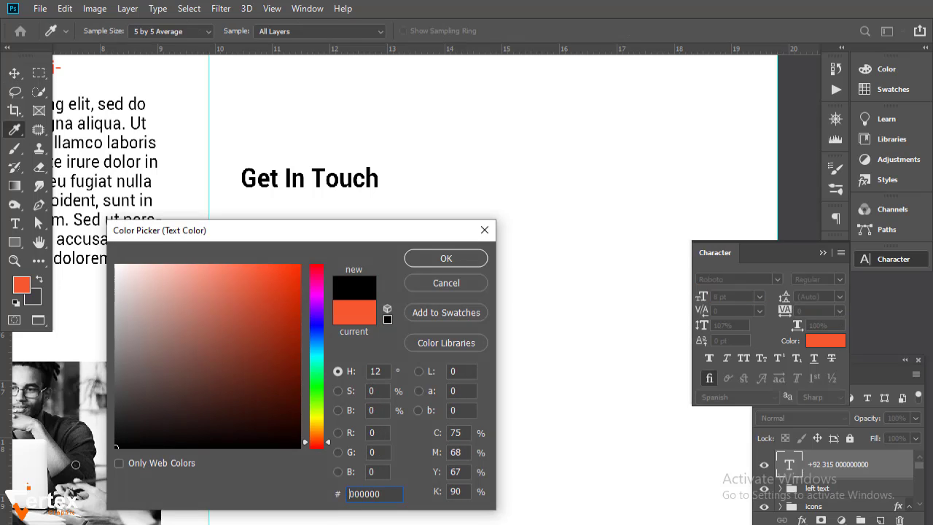
pyautogui.click(440, 262)
pyautogui.click(823, 252)
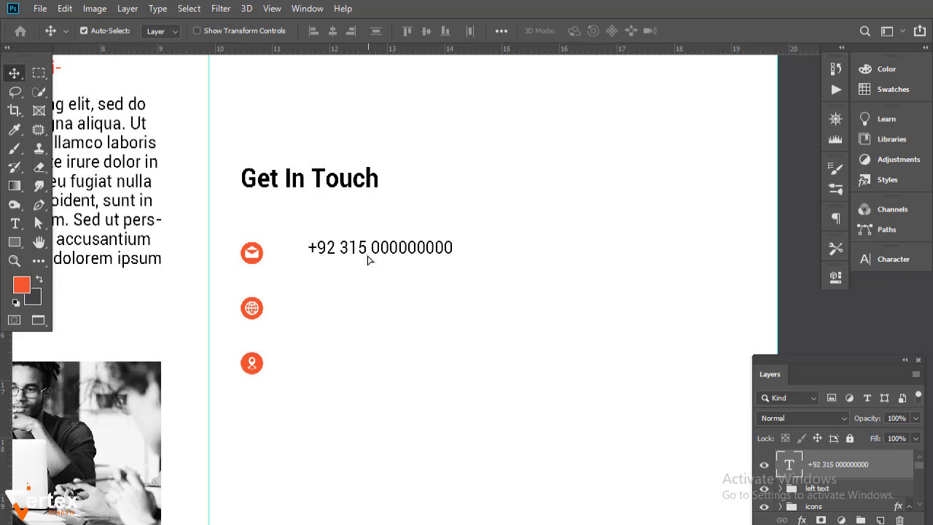
# - Duplicate the phone line just below and change its trailing digits
pyautogui.moveTo(368, 252); pyautogui.dragTo(371, 267)
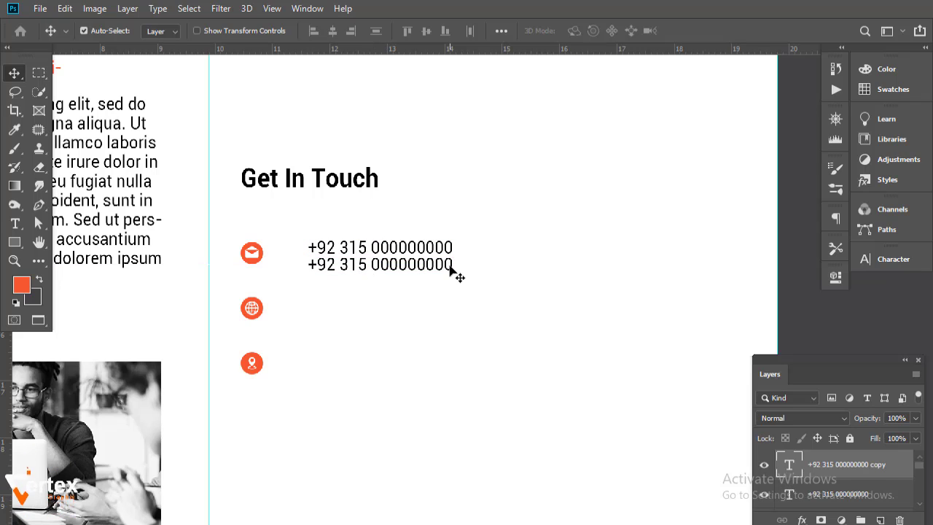
pyautogui.doubleClick(450, 265)
pyautogui.moveTo(451, 264); pyautogui.dragTo(407, 264)
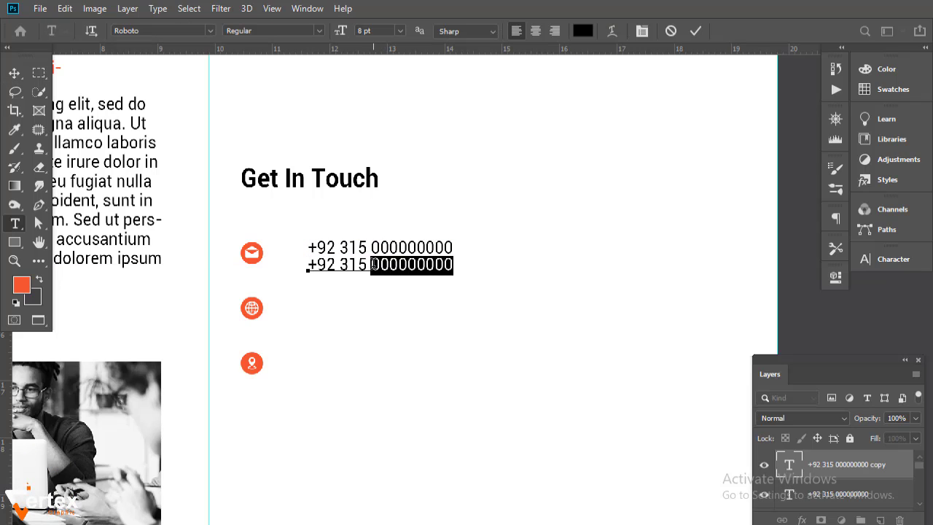
pyautogui.write('222222222')
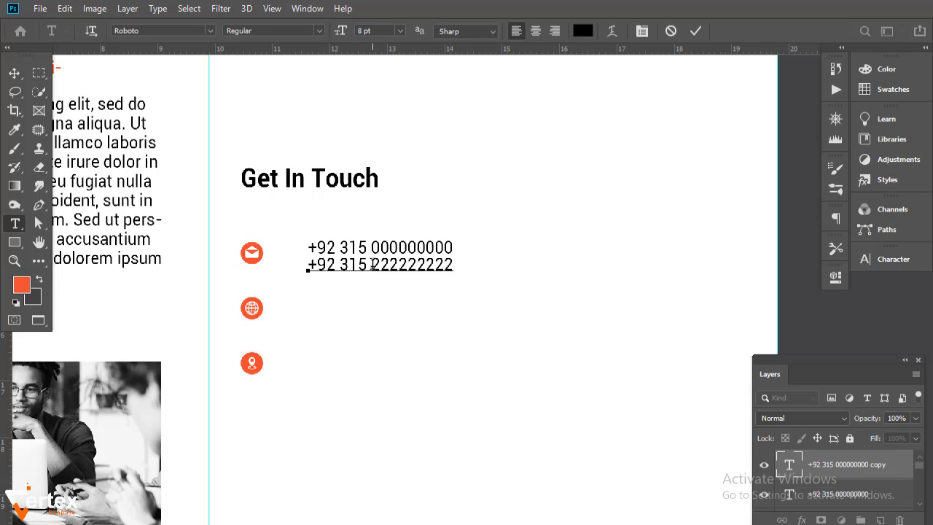
pyautogui.click(14, 72)
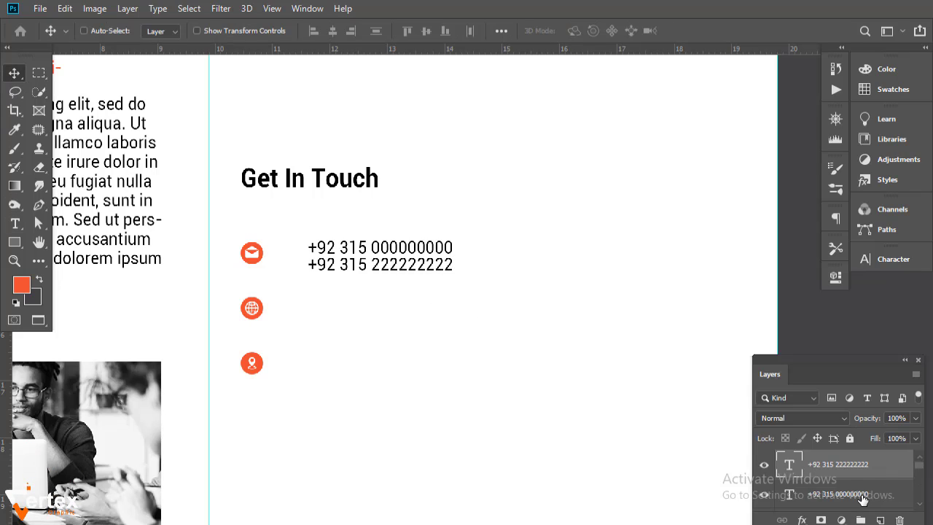
# - Adjust the second phone line, then duplicate both lines beside the globe icon
pyautogui.scroll(-3, 921, 507)
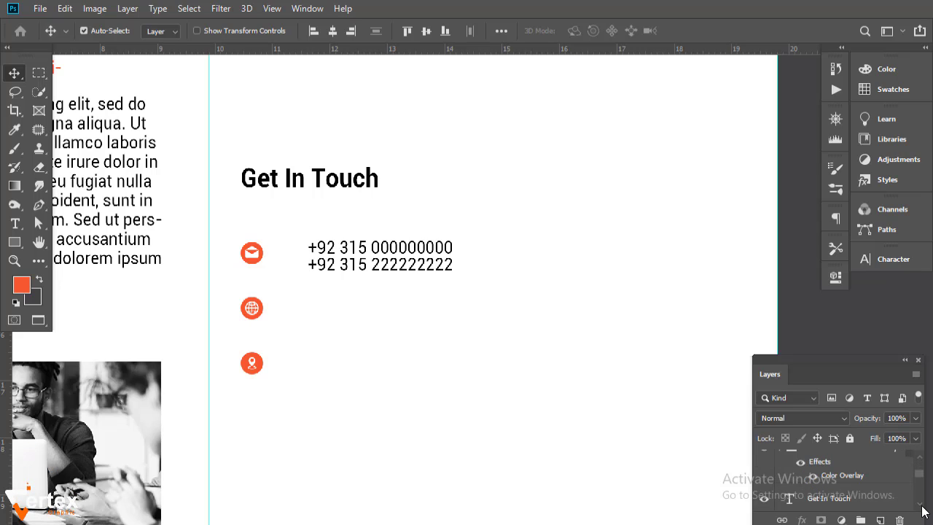
pyautogui.moveTo(919, 475); pyautogui.dragTo(918, 461)
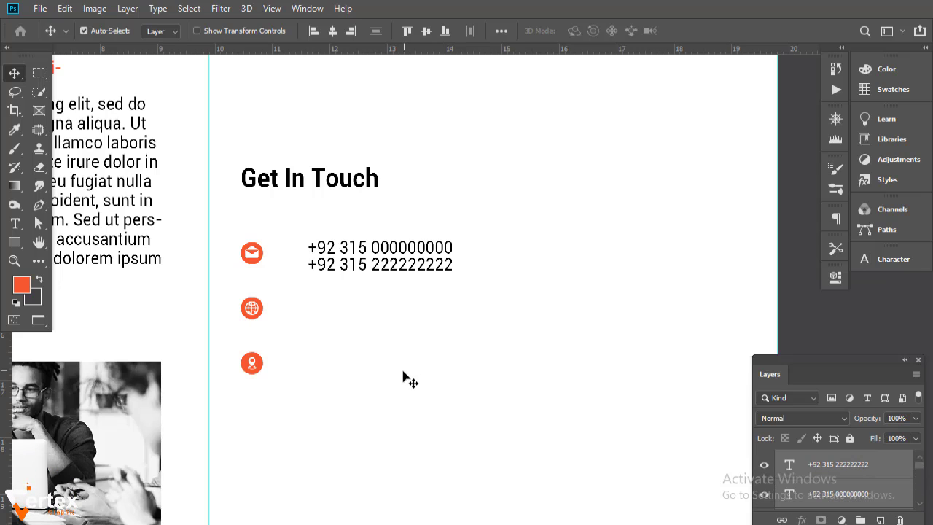
pyautogui.click(369, 274)
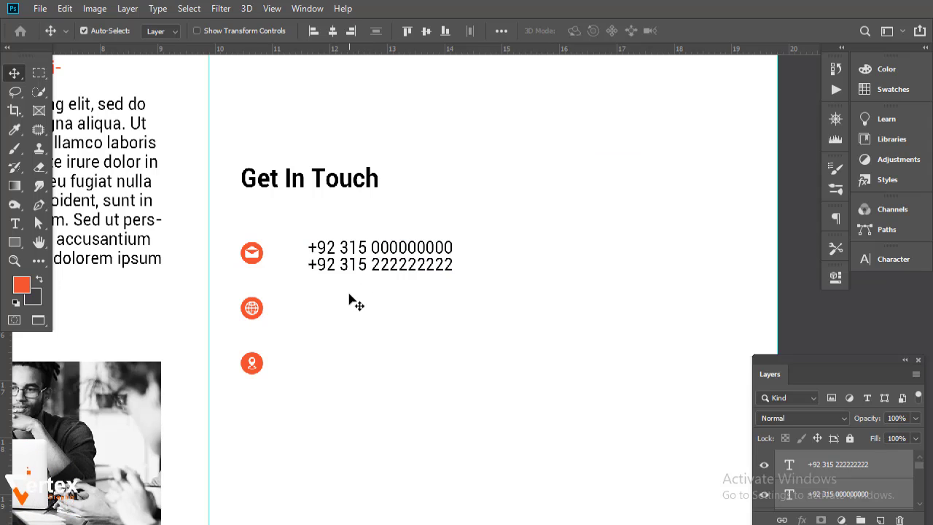
pyautogui.click(350, 302)
pyautogui.click(347, 267)
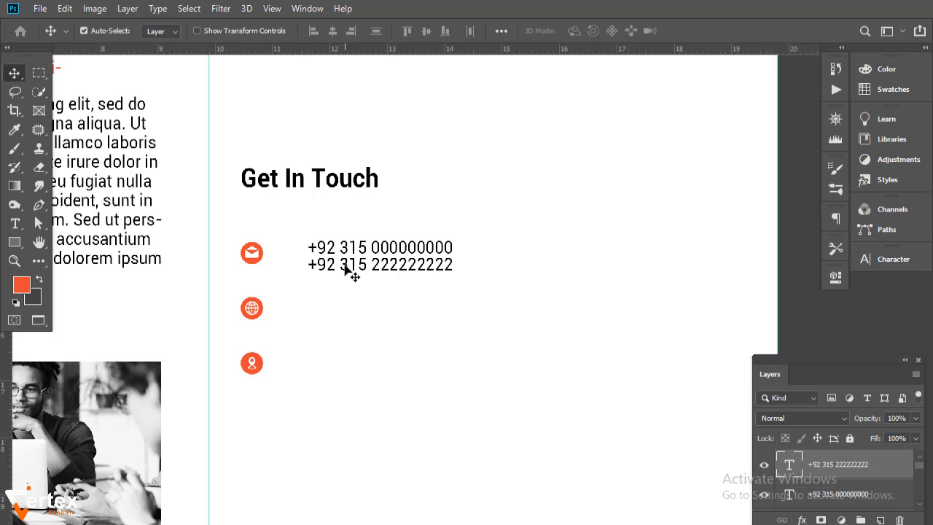
pyautogui.press('Down')
pyautogui.moveTo(451, 301); pyautogui.dragTo(400, 226)
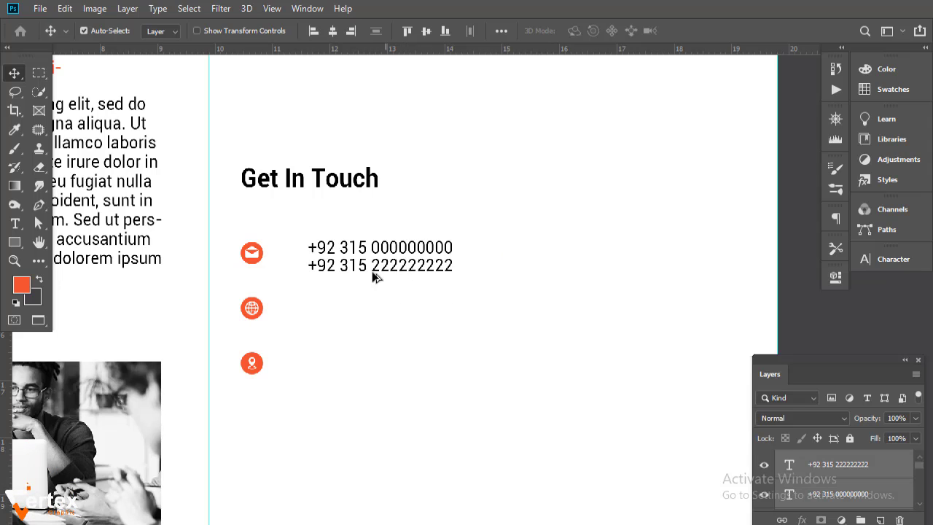
pyautogui.moveTo(370, 303); pyautogui.dragTo(372, 323)
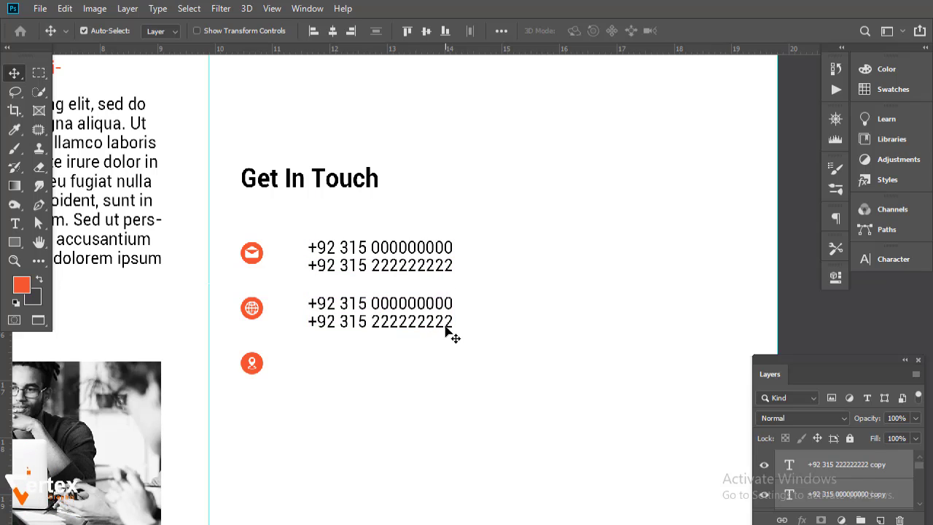
pyautogui.doubleClick(451, 305)
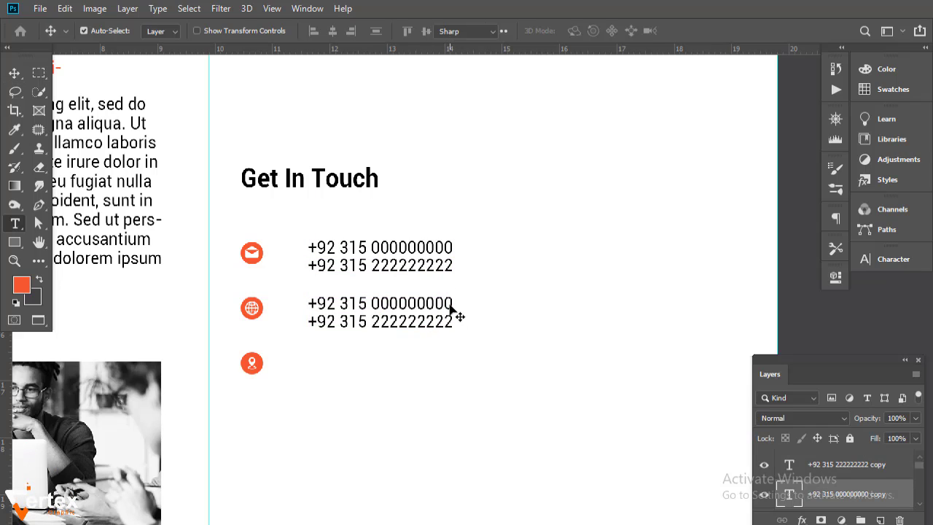
pyautogui.write('www')
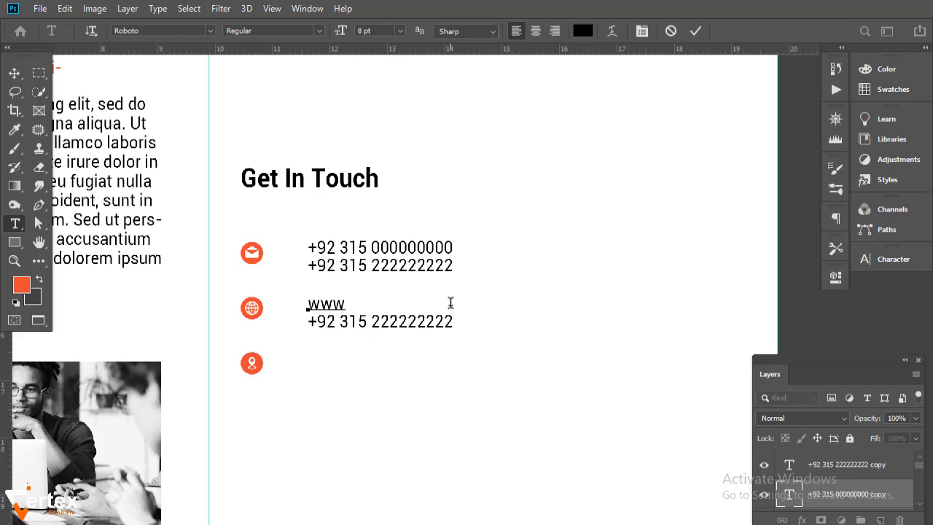
pyautogui.write('ww')
pyautogui.press('BackSpace')
pyautogui.press('BackSpace')
pyautogui.press('BackSpace')
pyautogui.write('www.vertex')
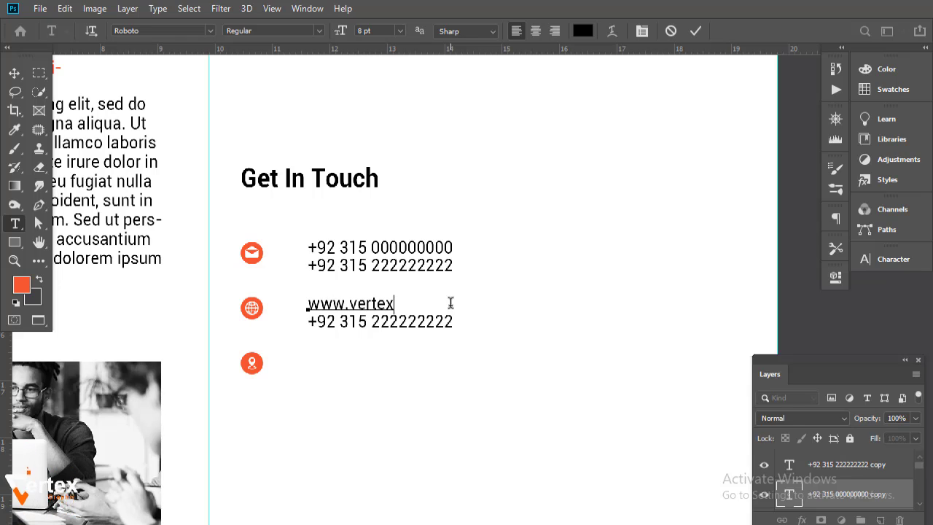
pyautogui.write('graphictutorial')
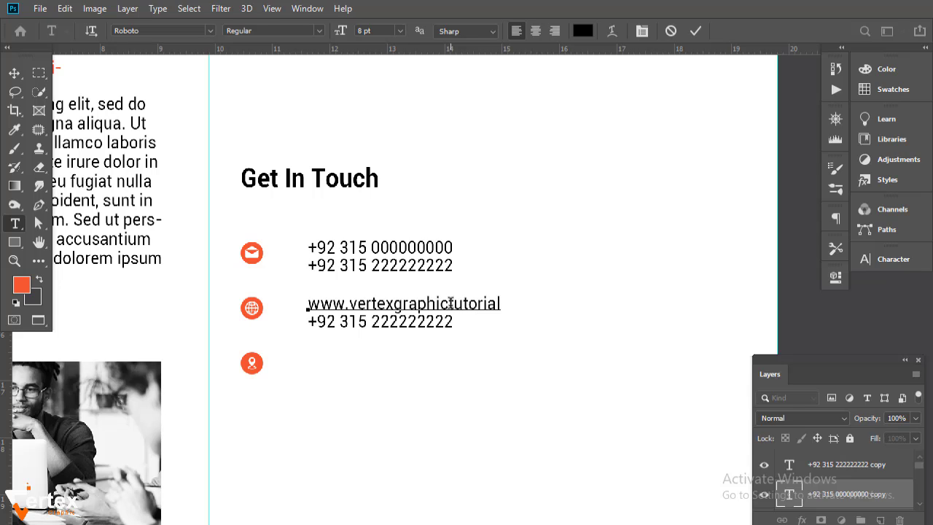
pyautogui.write('s.com')
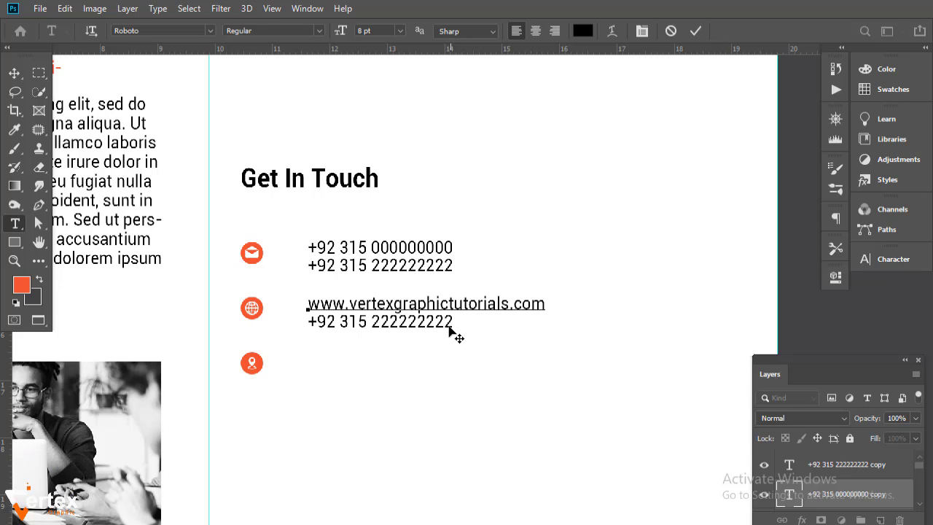
pyautogui.hotkey('ctrl', 'Return')
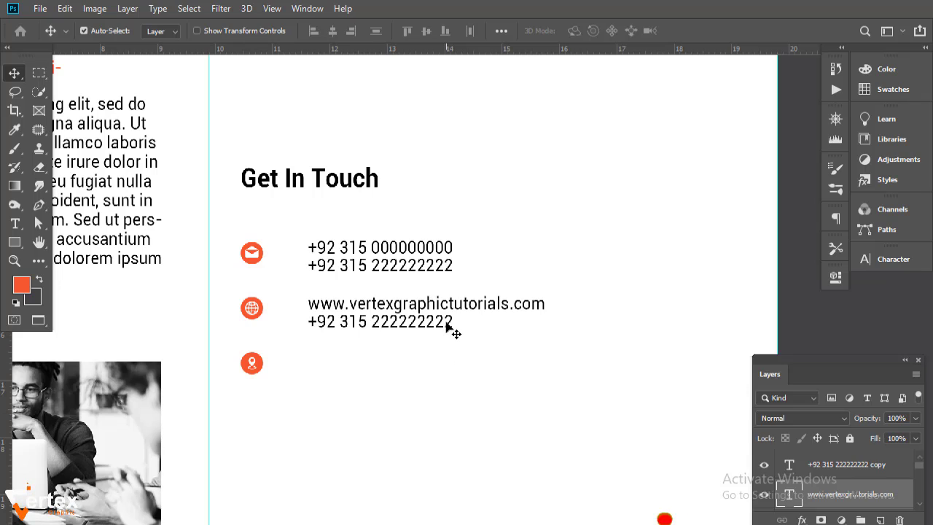
# - Replace the second globe line with the contact's e-mail address
pyautogui.doubleClick(450, 326)
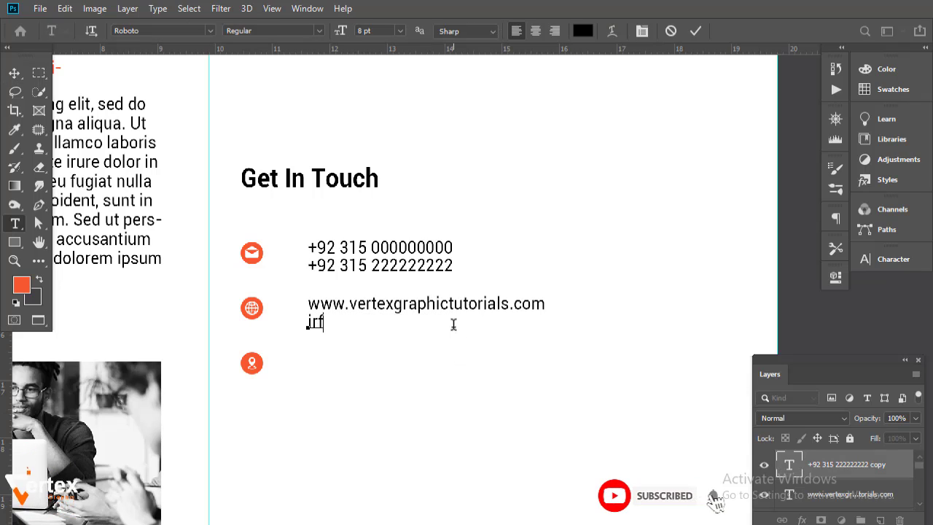
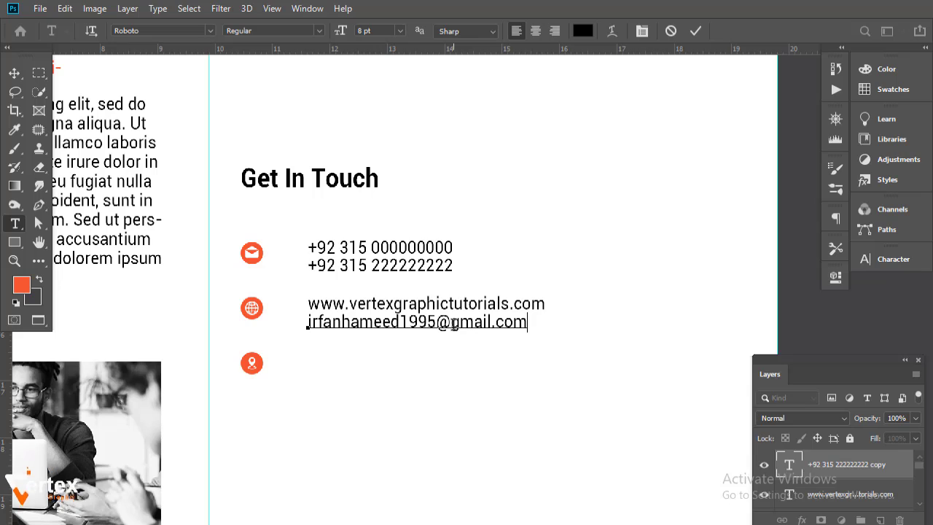
pyautogui.click(14, 73)
pyautogui.click(467, 423)
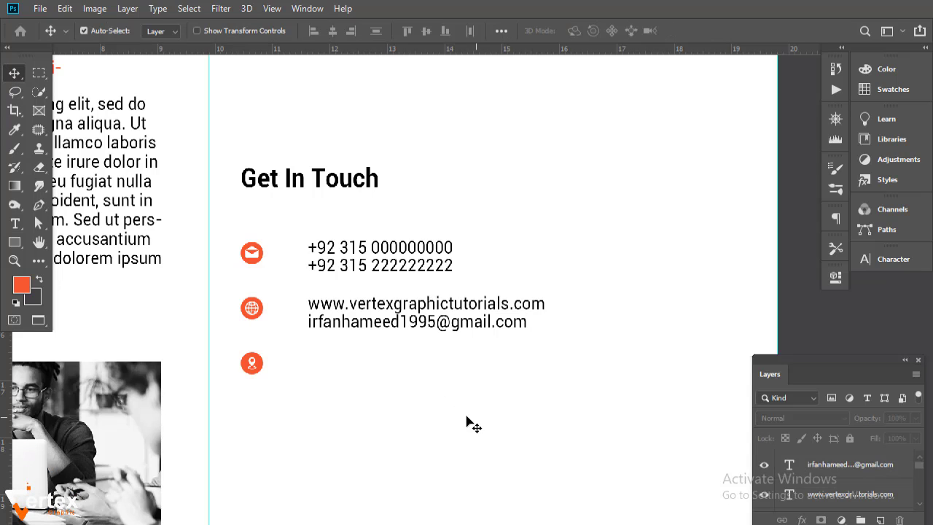
pyautogui.click(407, 329)
# - Duplicate the e-mail line beside the location icon and type the street address there
pyautogui.moveTo(392, 328); pyautogui.dragTo(392, 371)
pyautogui.doubleClick(523, 367)
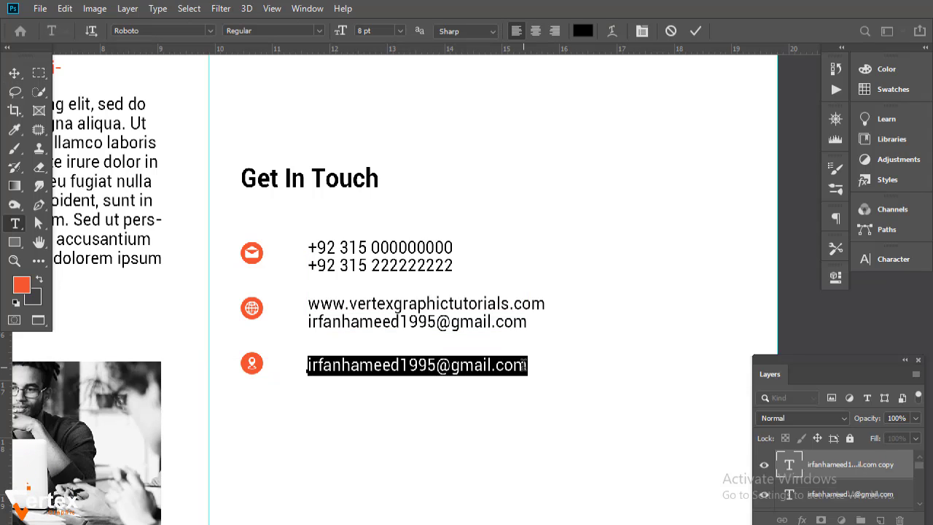
pyautogui.press('BackSpace')
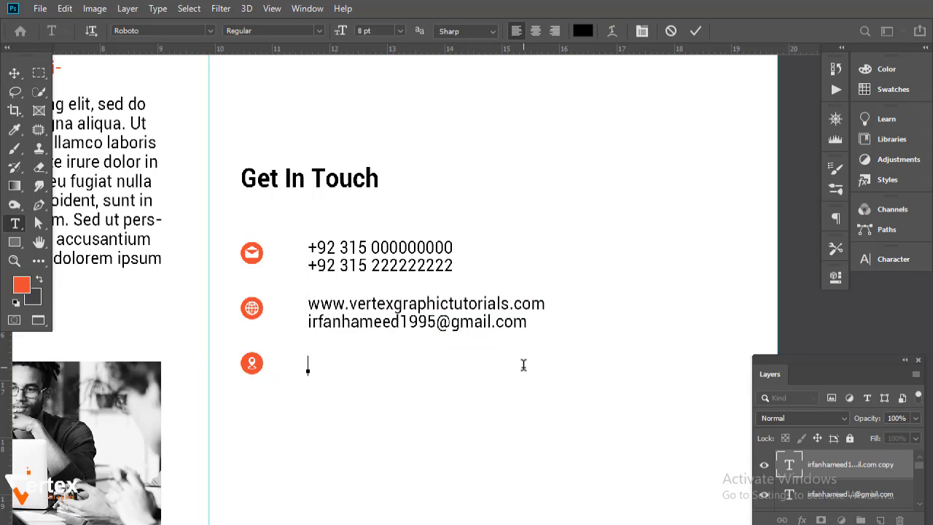
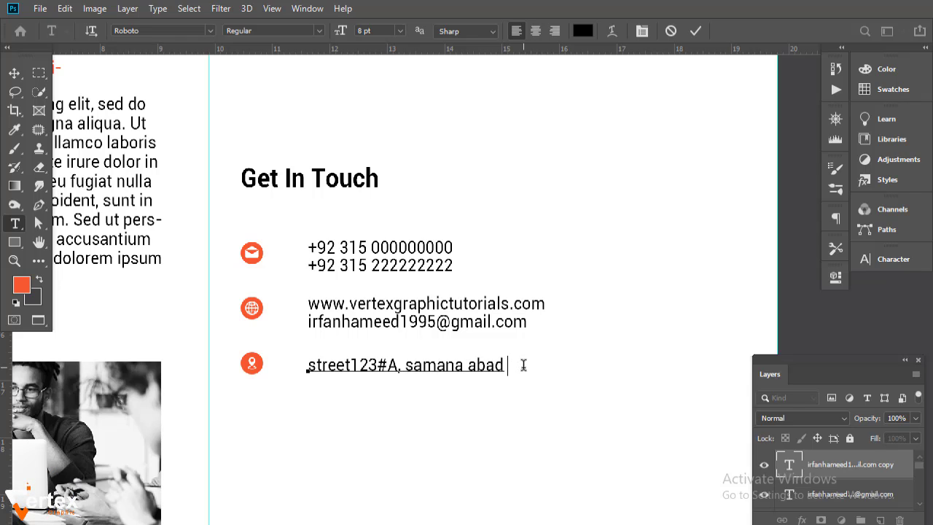
pyautogui.press('Return')
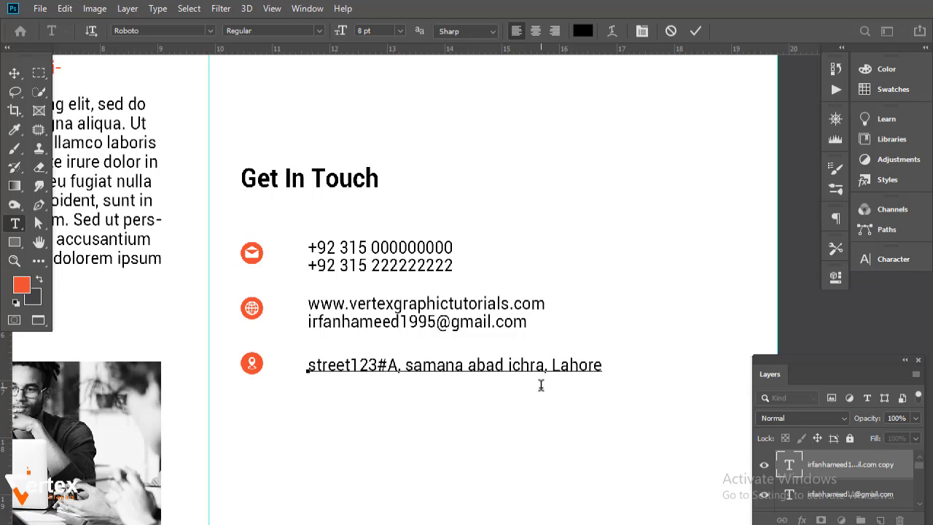
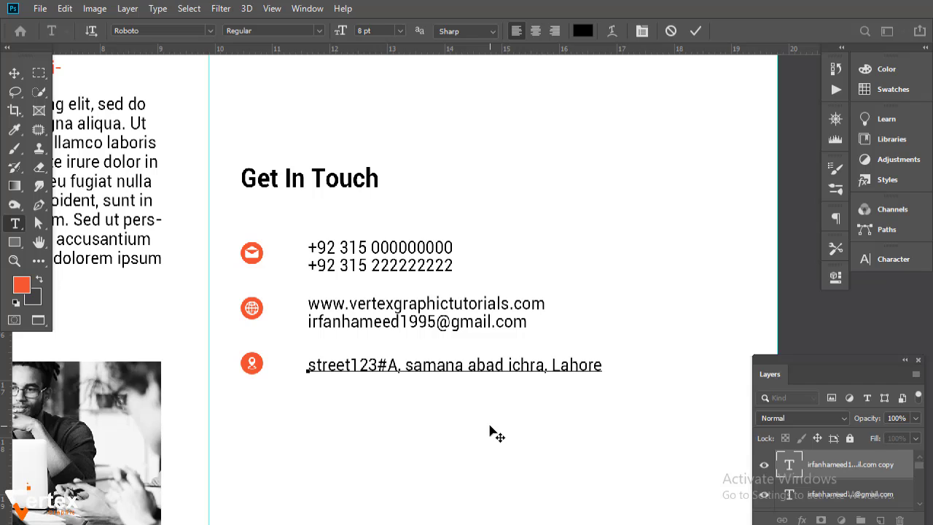
# - Add the neighbourhood and city as a second line of the address text
pyautogui.write('str')
pyautogui.press('BackSpace')
pyautogui.press('BackSpace')
pyautogui.press('BackSpace')
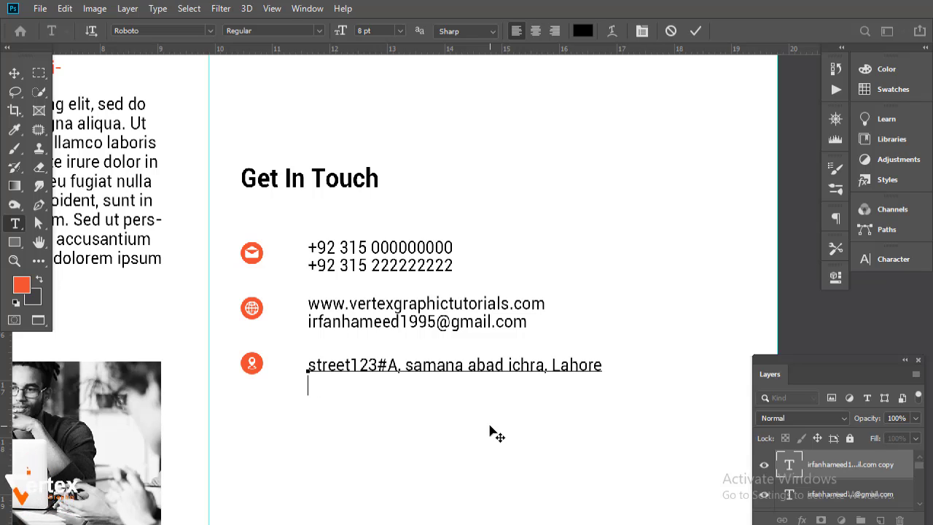
pyautogui.write('New bloc')
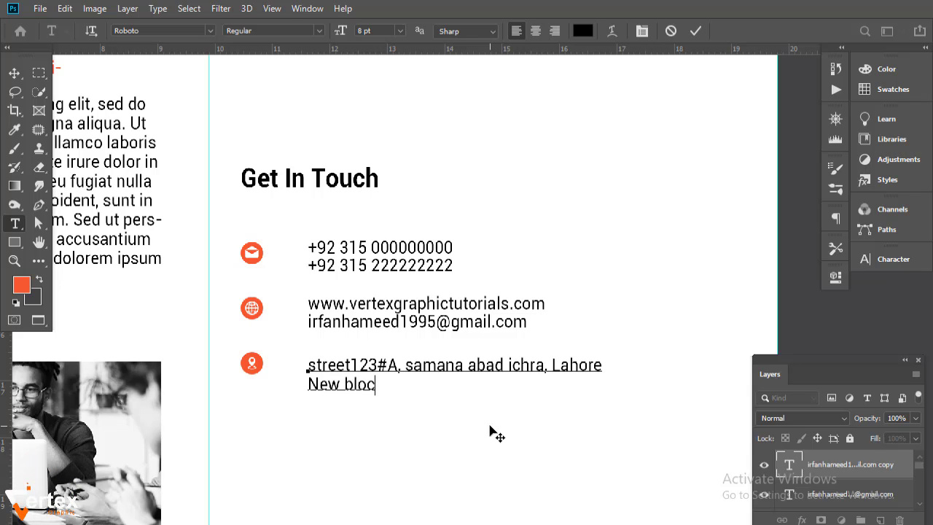
pyautogui.write('k model tow')
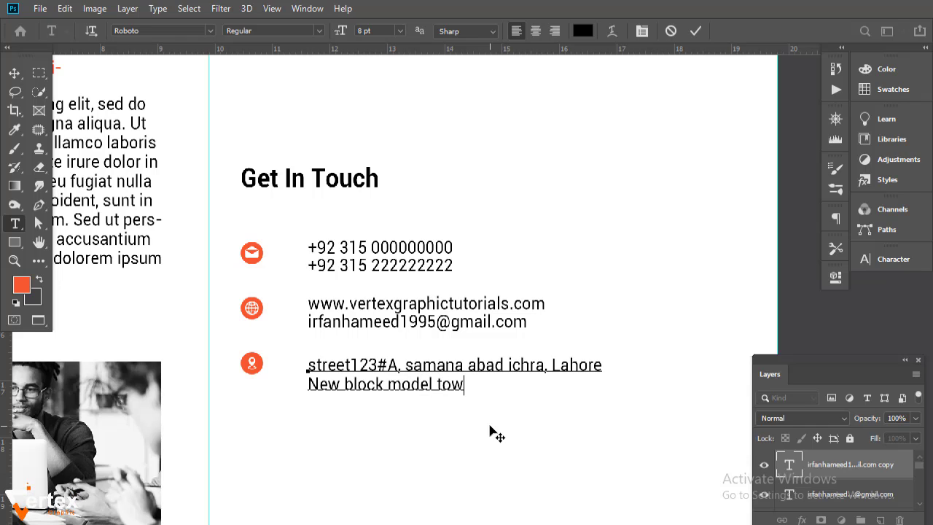
pyautogui.write('n Lahore')
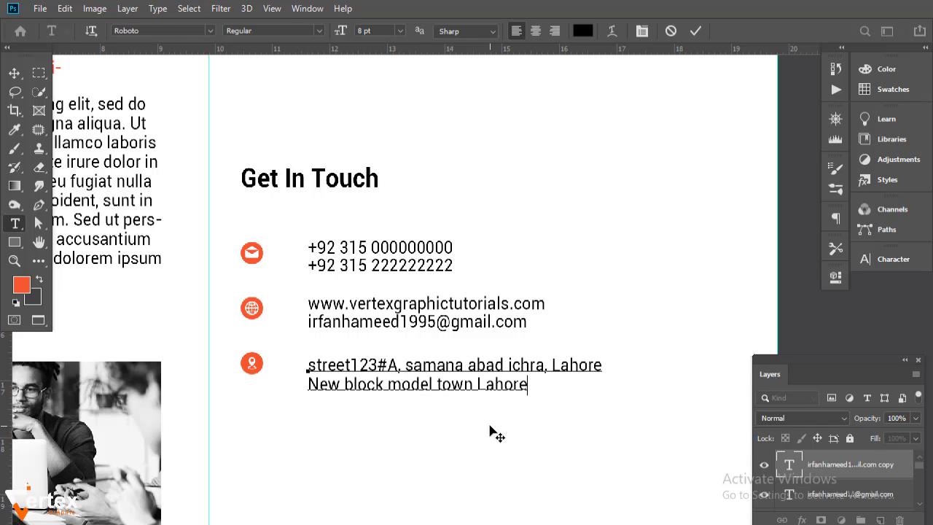
# - Distribute the location, e-mail and internet icons with even vertical spacing
pyautogui.click(8, 74)
pyautogui.click(432, 461)
pyautogui.keyDown('alt'); pyautogui.click(442, 430); pyautogui.keyUp('alt')
pyautogui.moveTo(442, 430); pyautogui.dragTo(369, 386)
pyautogui.click(234, 339)
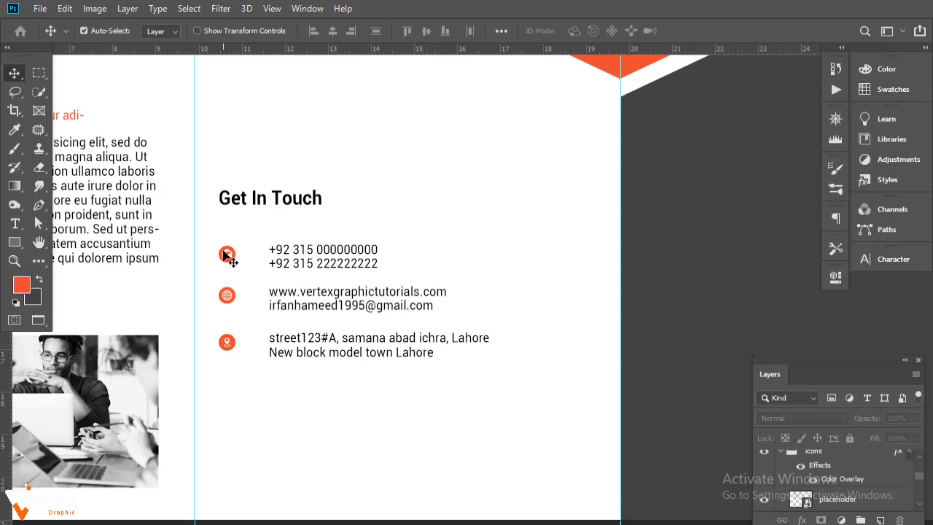
pyautogui.moveTo(229, 255); pyautogui.dragTo(228, 253)
pyautogui.click(868, 478)
pyautogui.click(920, 506)
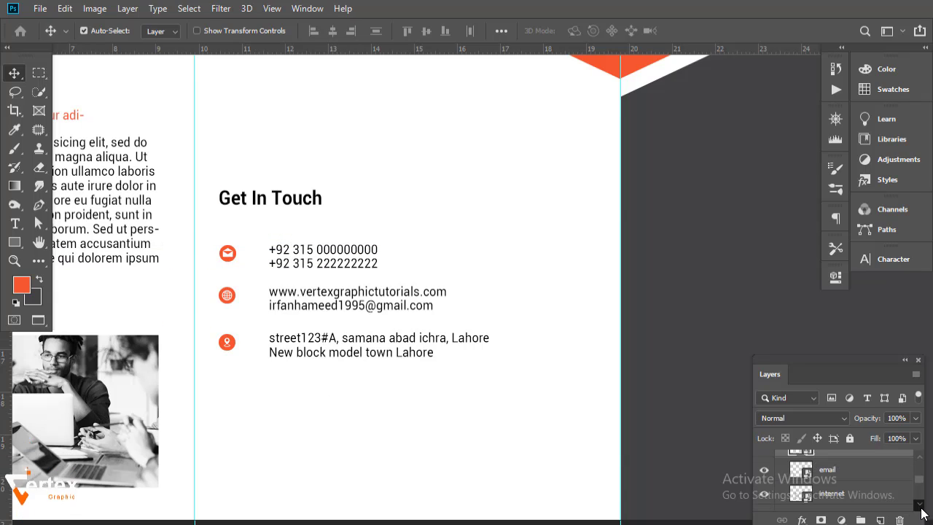
pyautogui.keyDown('shift'); pyautogui.click(875, 498); pyautogui.keyUp('shift')
pyautogui.click(501, 31)
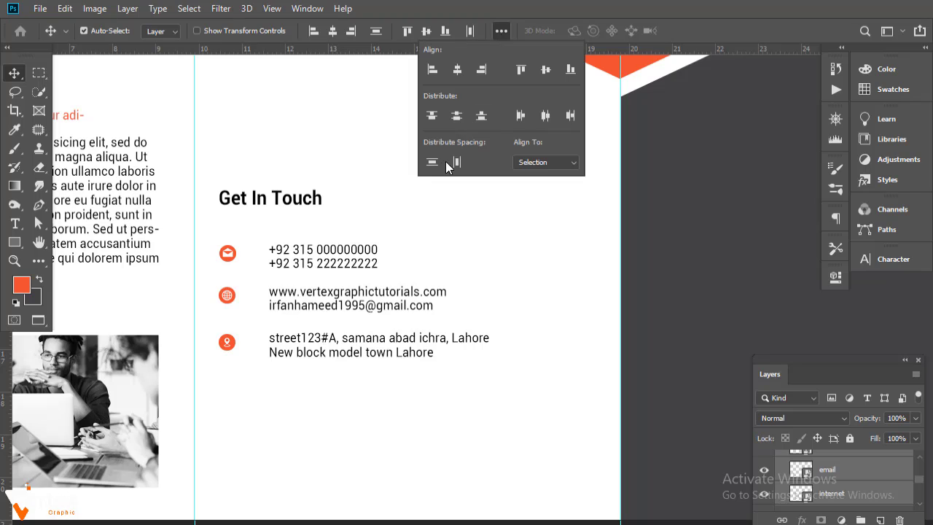
pyautogui.click(427, 159)
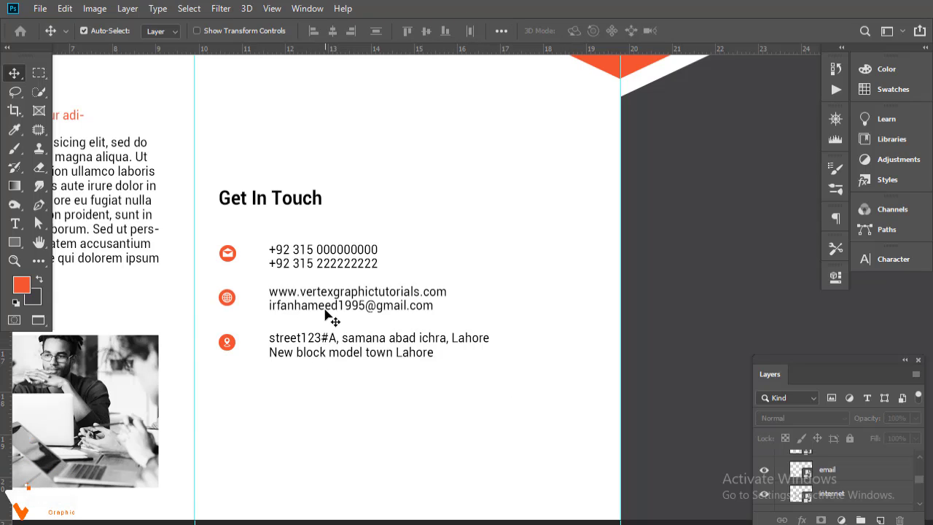
# - Nudge both phone-number lines up slightly
pyautogui.moveTo(383, 276); pyautogui.dragTo(352, 234)
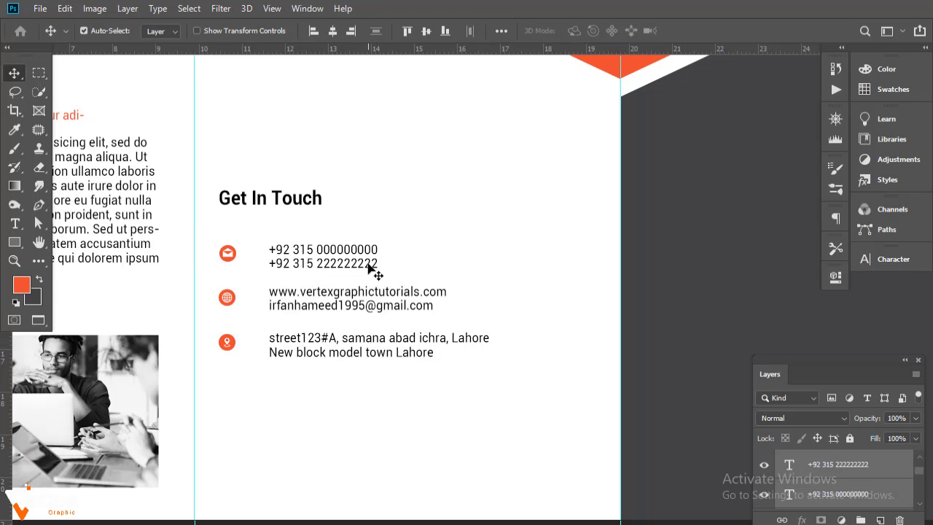
pyautogui.press('Up')
pyautogui.press('Up')
pyautogui.press('Up')
pyautogui.press('Up')
pyautogui.click(479, 436)
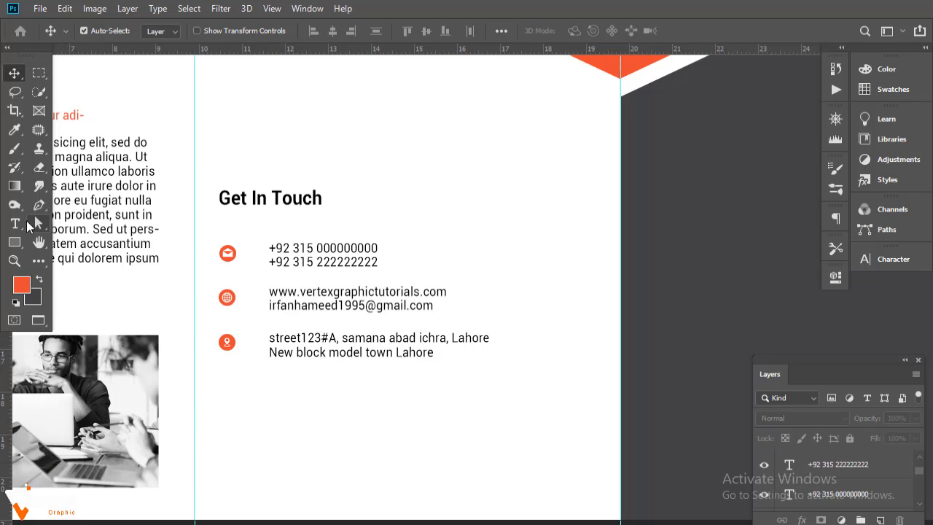
pyautogui.click(14, 223)
# - Add a 10 pt Lorem ipsum text line below the address
pyautogui.moveTo(227, 384); pyautogui.dragTo(455, 411)
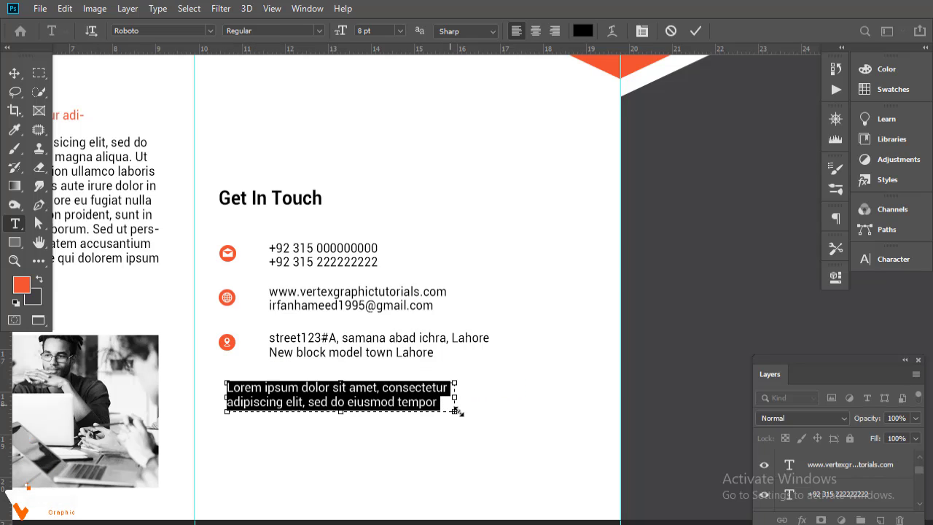
pyautogui.click(885, 261)
pyautogui.moveTo(699, 301); pyautogui.dragTo(701, 302)
pyautogui.moveTo(455, 398); pyautogui.dragTo(500, 397)
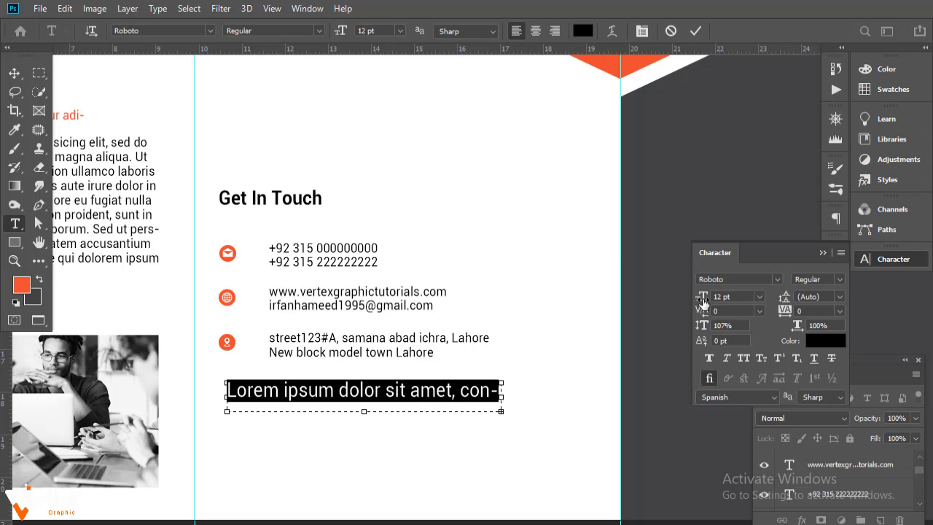
pyautogui.click(759, 297)
pyautogui.click(745, 362)
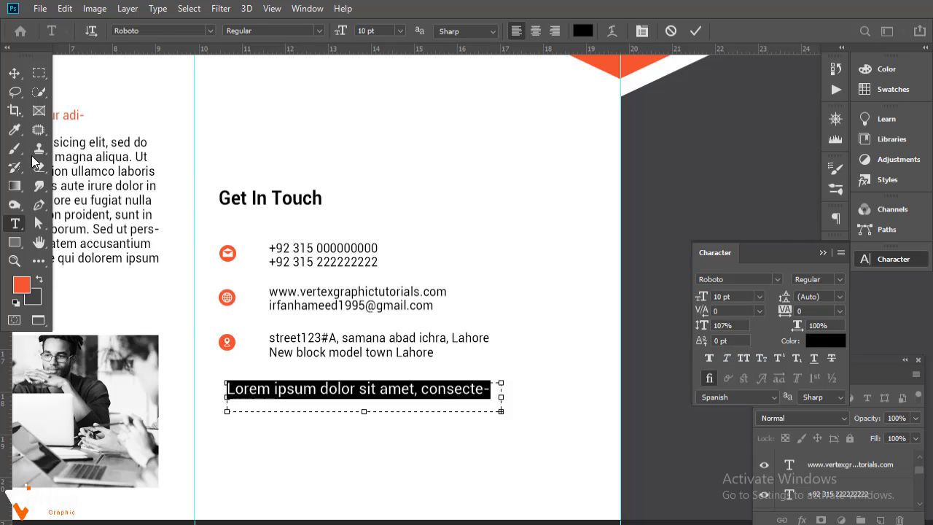
pyautogui.click(14, 73)
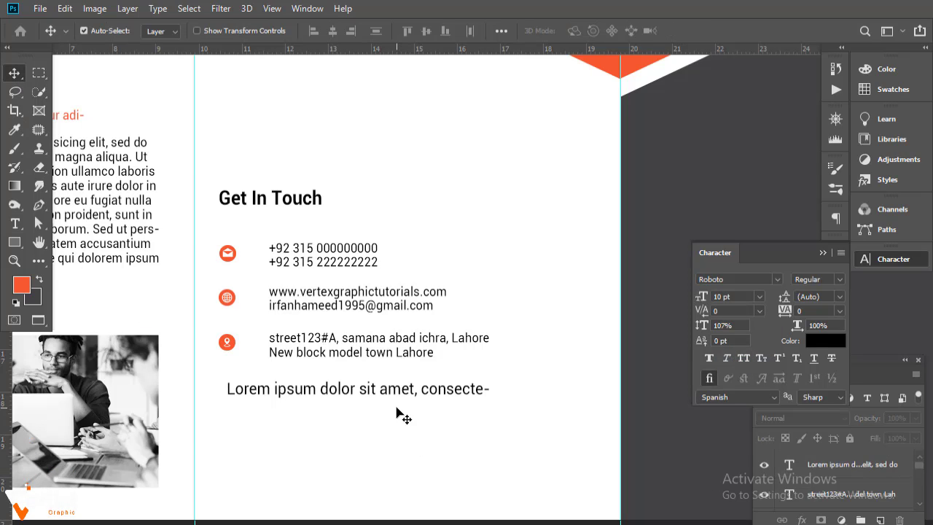
# - Make the Lorem ipsum heading bold and align it left with Get In Touch
pyautogui.click(808, 466)
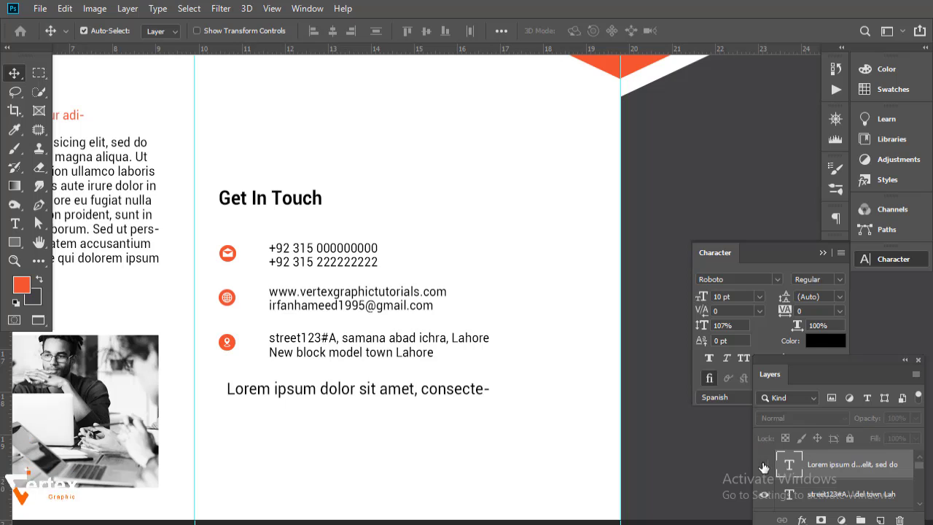
pyautogui.click(838, 279)
pyautogui.click(828, 373)
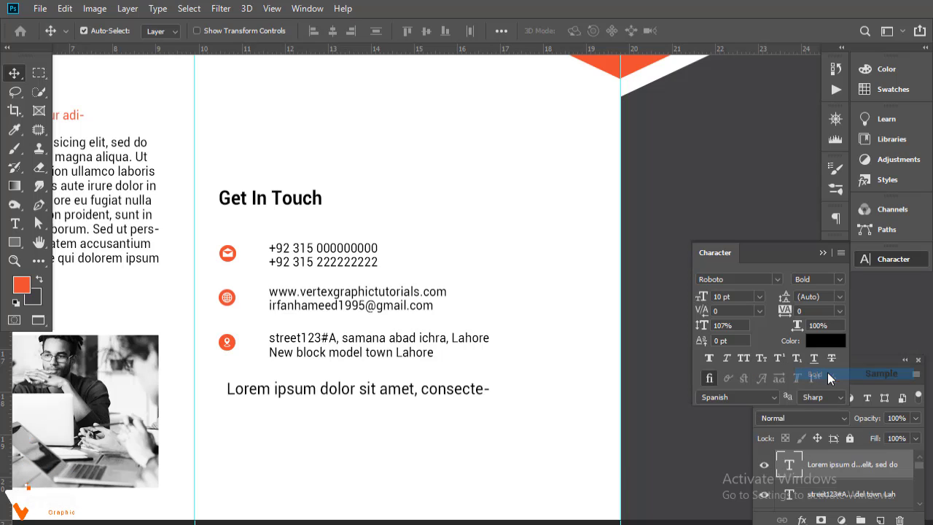
pyautogui.scroll(-2, 488, 409)
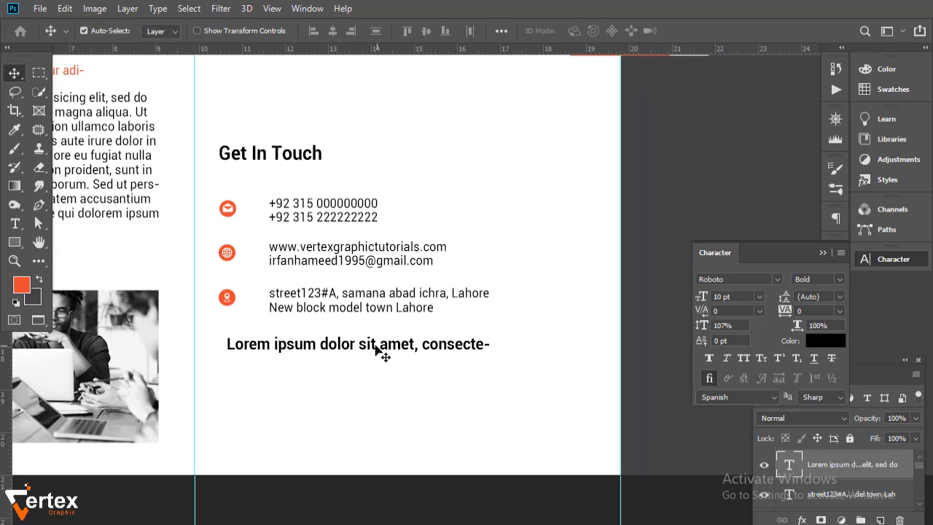
pyautogui.moveTo(376, 350); pyautogui.dragTo(371, 365)
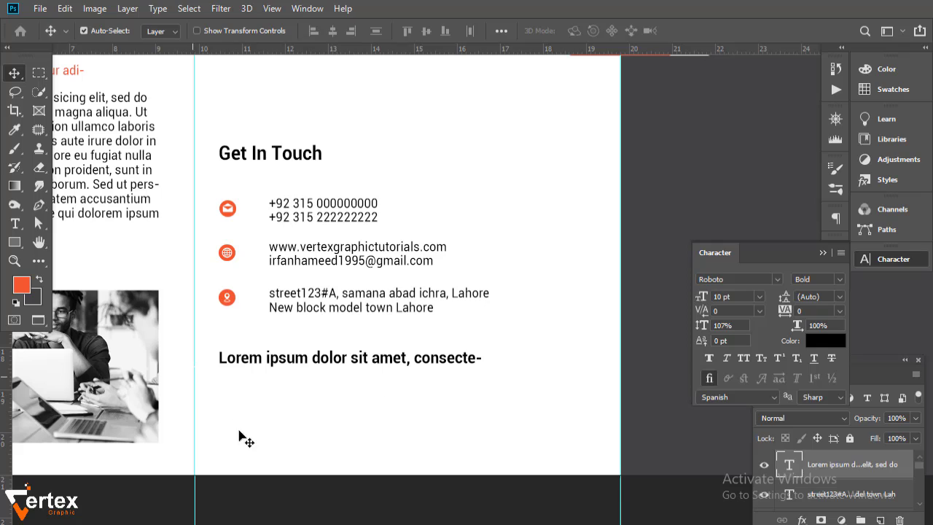
# - Add a four-line Regular 8 pt Lorem ipsum paragraph aligned under the bold heading
pyautogui.click(215, 404)
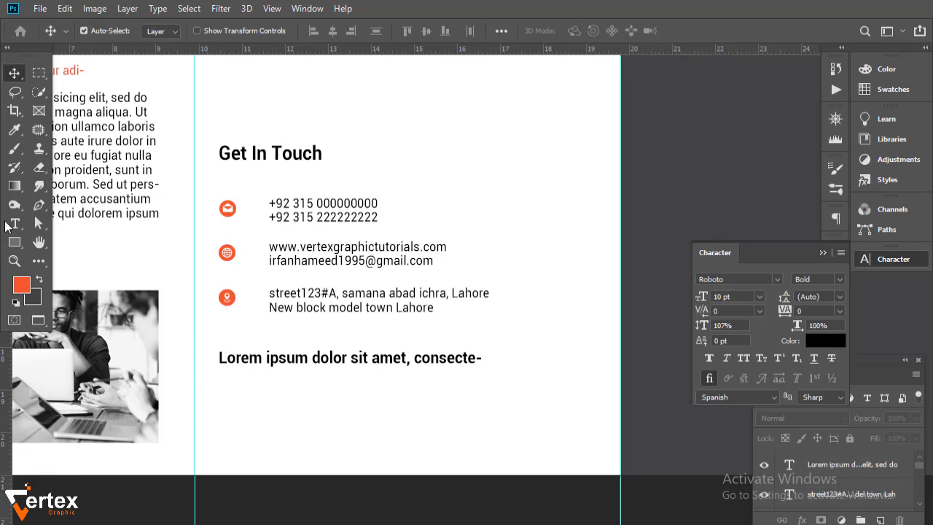
pyautogui.click(10, 225)
pyautogui.moveTo(222, 380); pyautogui.dragTo(599, 439)
pyautogui.click(831, 279)
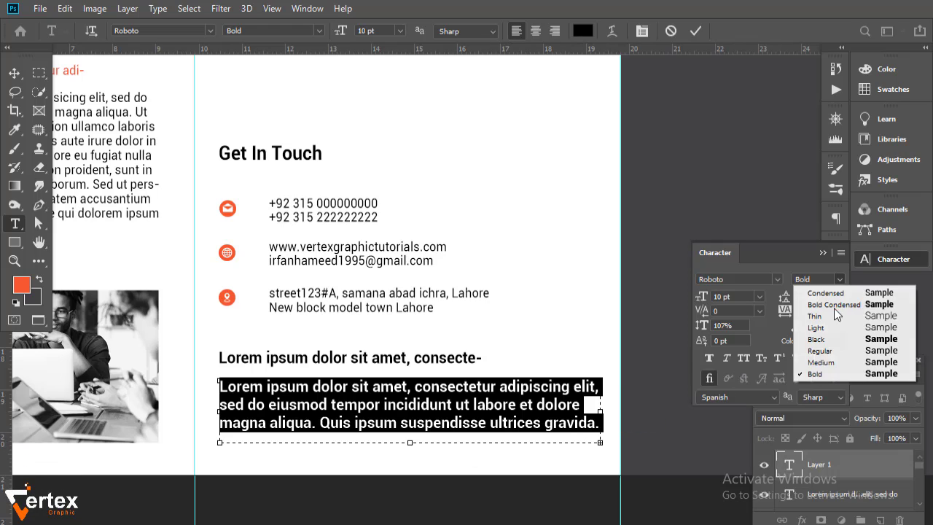
pyautogui.click(771, 350)
pyautogui.click(760, 296)
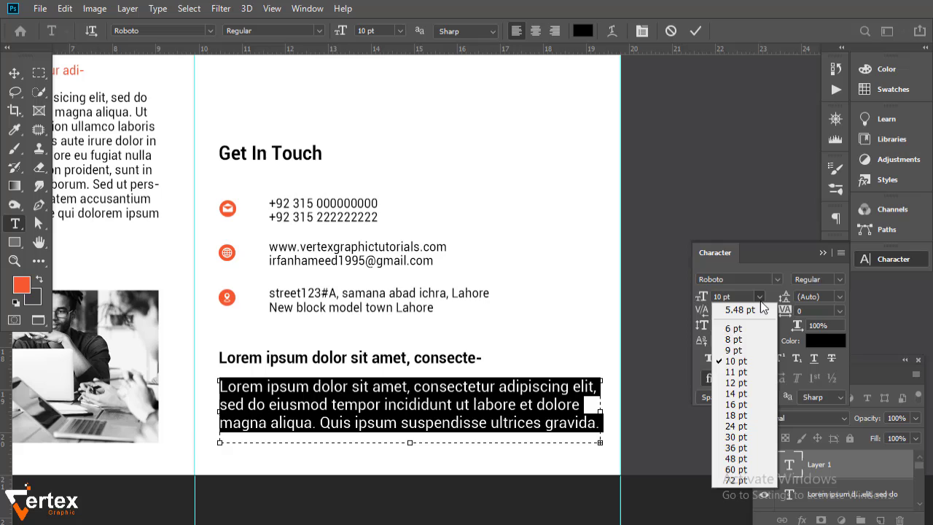
pyautogui.click(746, 340)
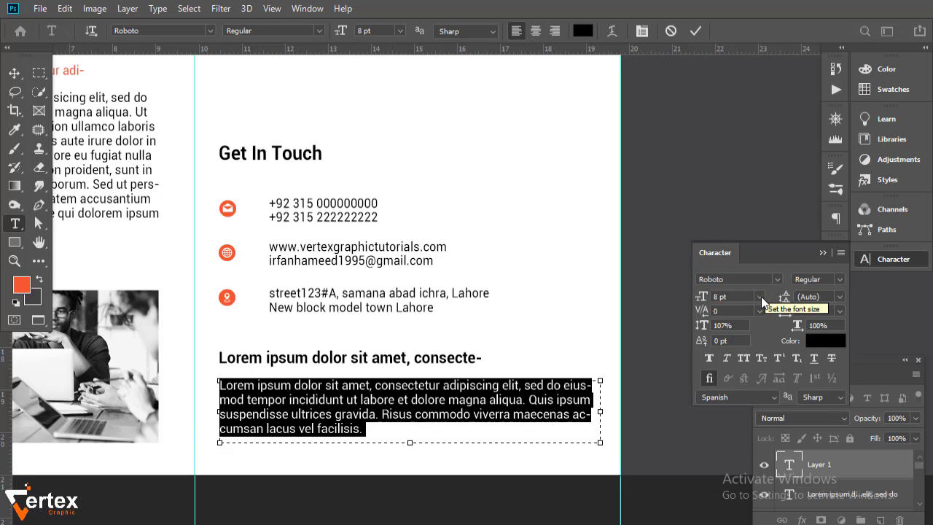
pyautogui.click(15, 74)
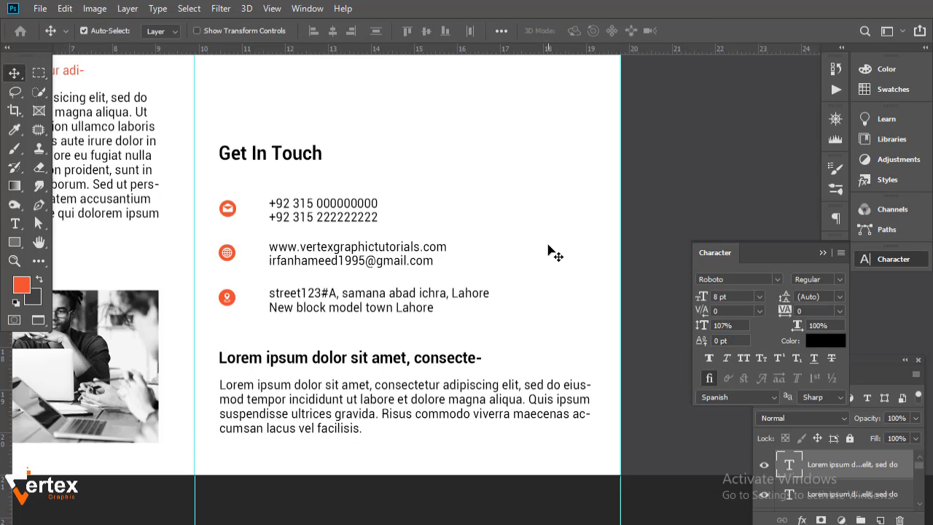
pyautogui.moveTo(402, 404)
pyautogui.mouseDown()
pyautogui.moveTo(393, 407)
pyautogui.moveTo(399, 400)
pyautogui.mouseUp()
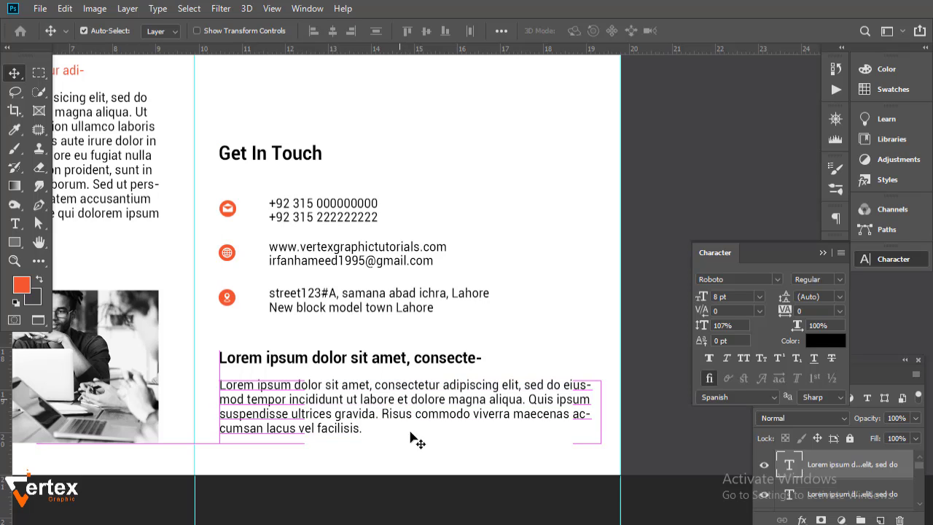
# - Type BUSINESS as a new text layer on the dark front cover
pyautogui.keyDown('alt'); pyautogui.click(382, 326); pyautogui.keyUp('alt')
pyautogui.keyDown('alt'); pyautogui.click(381, 326); pyautogui.keyUp('alt')
pyautogui.moveTo(396, 320); pyautogui.dragTo(334, 362)
pyautogui.keyDown('alt'); pyautogui.click(411, 323); pyautogui.keyUp('alt')
pyautogui.keyDown('ctrl'); pyautogui.click(407, 364); pyautogui.keyUp('ctrl')
pyautogui.moveTo(409, 365); pyautogui.dragTo(317, 376)
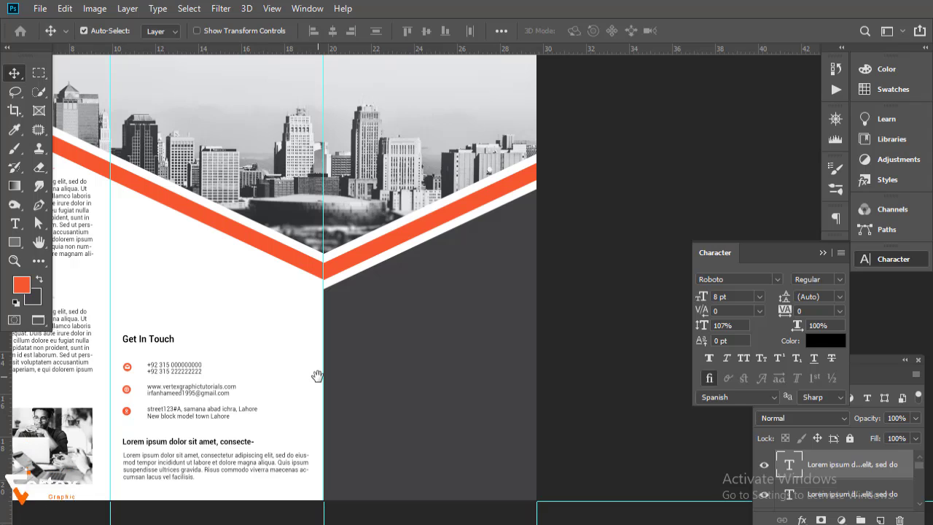
pyautogui.moveTo(392, 369); pyautogui.dragTo(380, 374)
pyautogui.keyDown('ctrl'); pyautogui.click(384, 367); pyautogui.keyUp('ctrl')
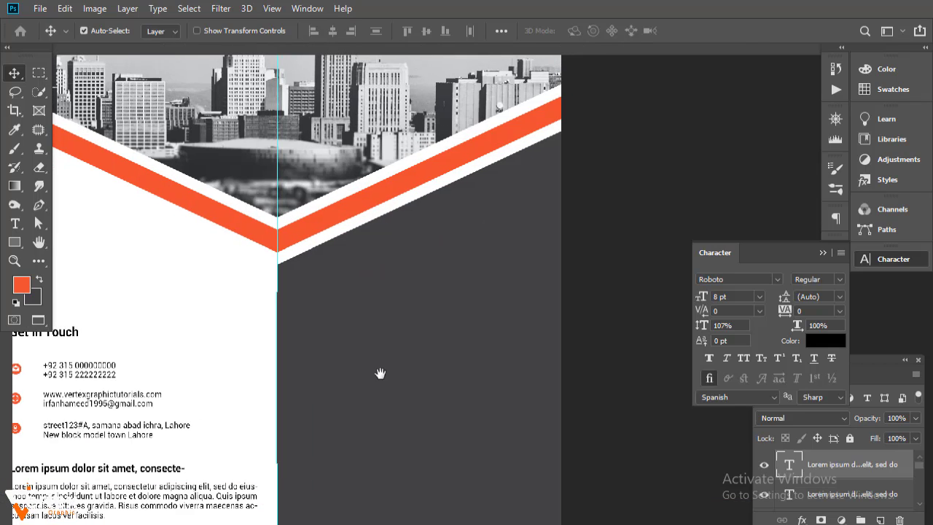
pyautogui.moveTo(321, 358); pyautogui.dragTo(318, 333)
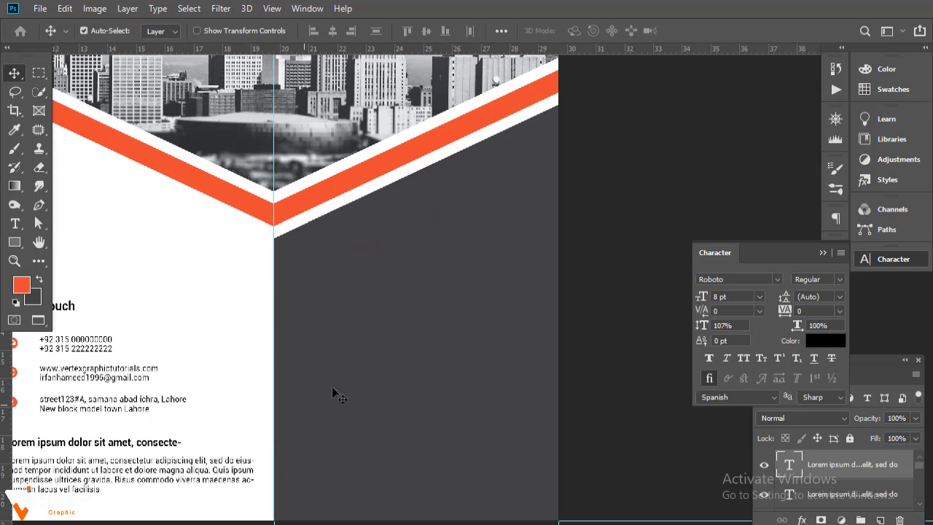
pyautogui.click(100, 270)
pyautogui.click(15, 223)
pyautogui.click(335, 336)
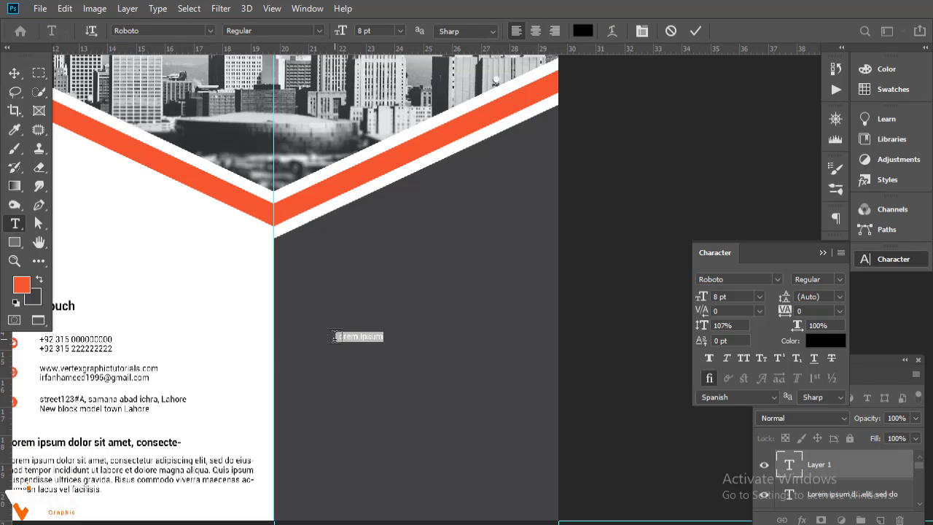
pyautogui.press('BackSpace')
pyautogui.write('Business')
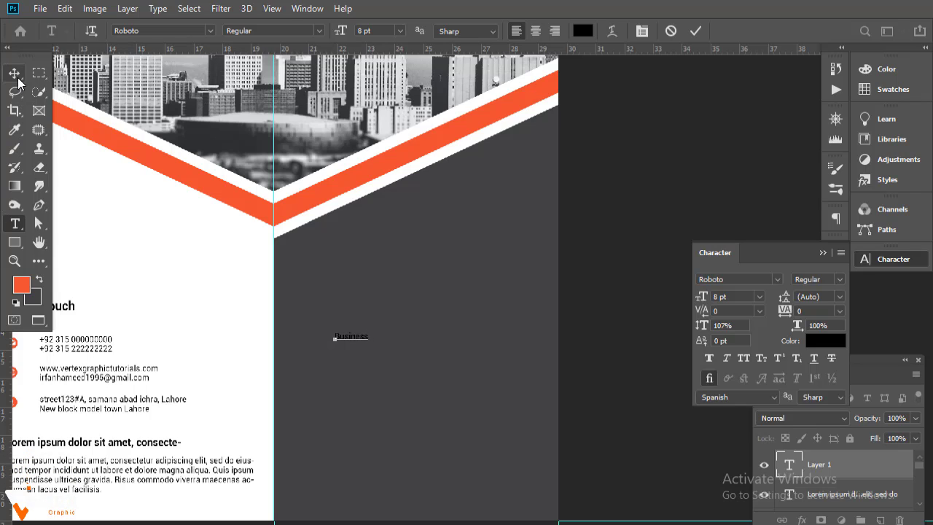
pyautogui.press('BackSpace')
pyautogui.press('BackSpace')
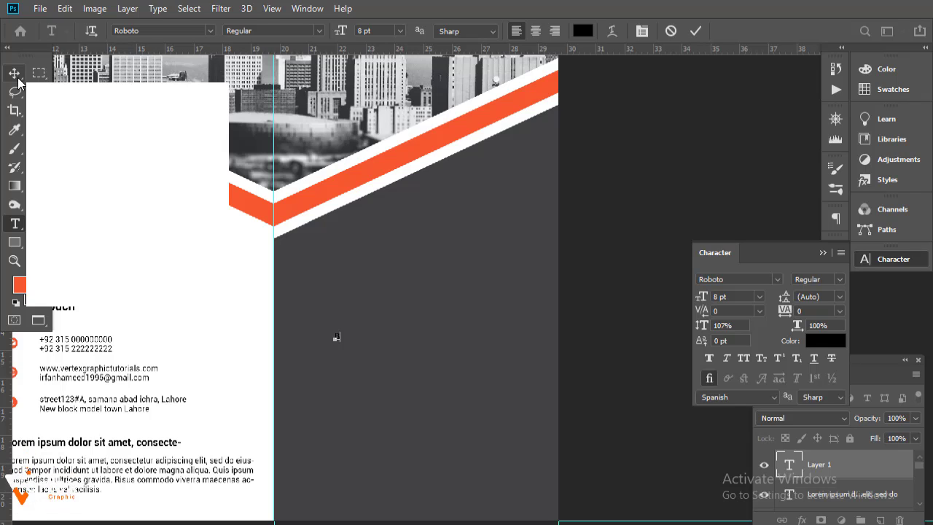
pyautogui.click(16, 79)
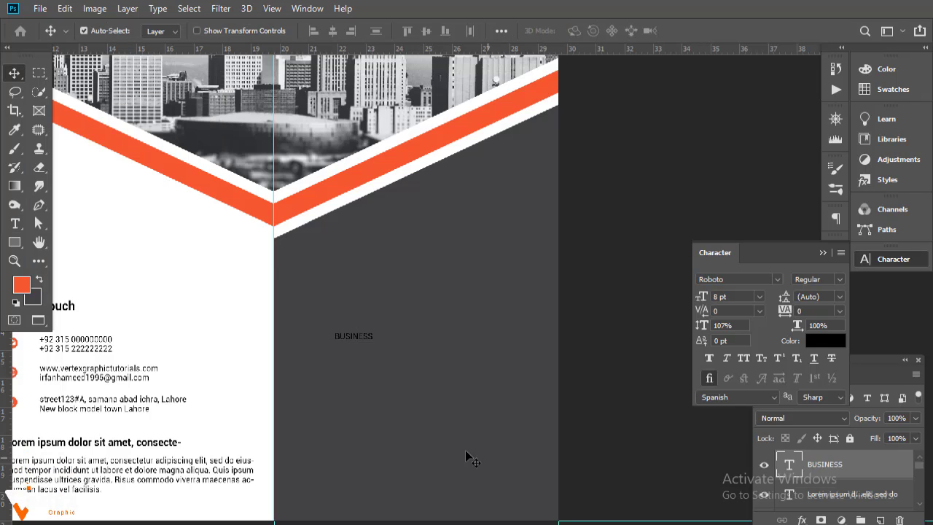
# - Scale BUSINESS up to about 146% and make it bold
pyautogui.hotkey('ctrl', 't')
pyautogui.moveTo(373, 341); pyautogui.dragTo(370, 361)
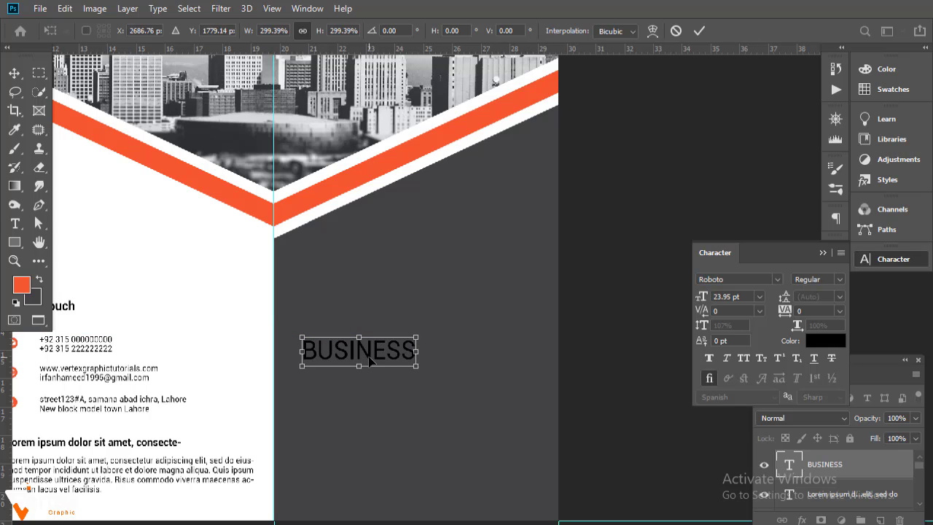
pyautogui.press('Return')
pyautogui.click(838, 280)
pyautogui.click(817, 374)
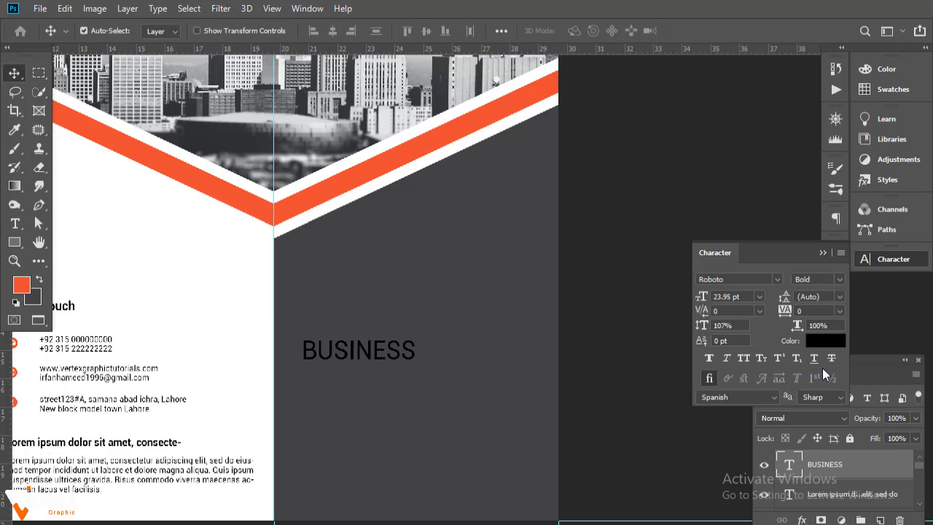
# - Duplicate the BUSINESS text directly beneath itself
pyautogui.scroll(-3, 481, 253)
pyautogui.hotkey('ctrl', 'r')
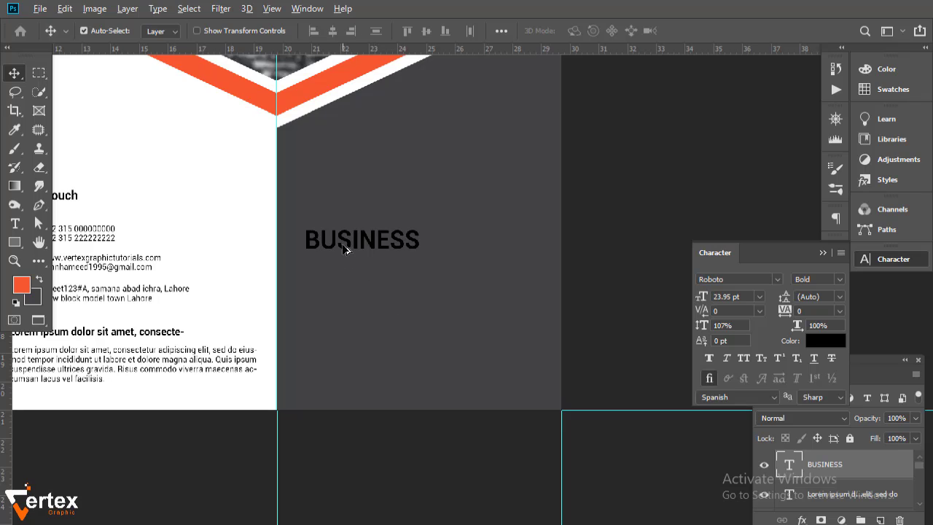
pyautogui.keyDown('alt'); pyautogui.moveTo(345, 242); pyautogui.dragTo(346, 276); pyautogui.keyUp('alt')
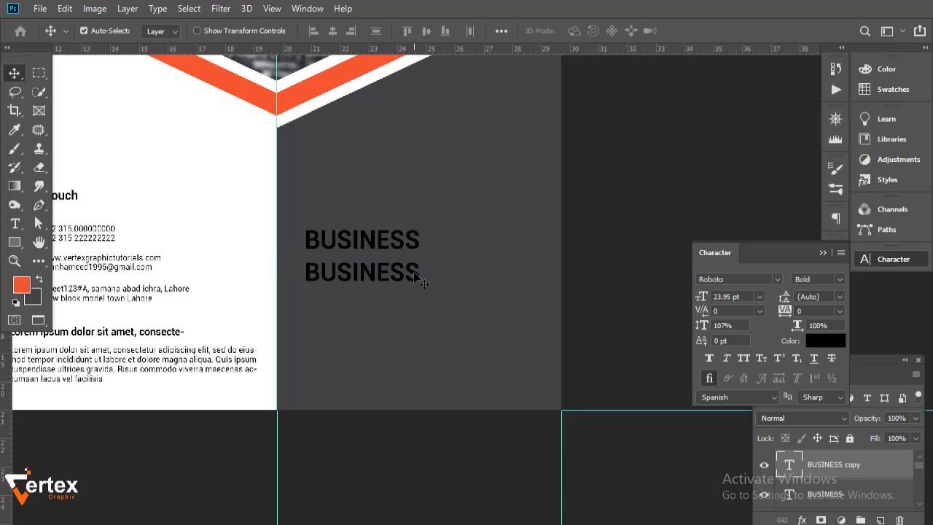
# - Retype the duplicate line as TRIFOLD BROCHURE
pyautogui.doubleClick(347, 276)
pyautogui.write('TRIFOD')
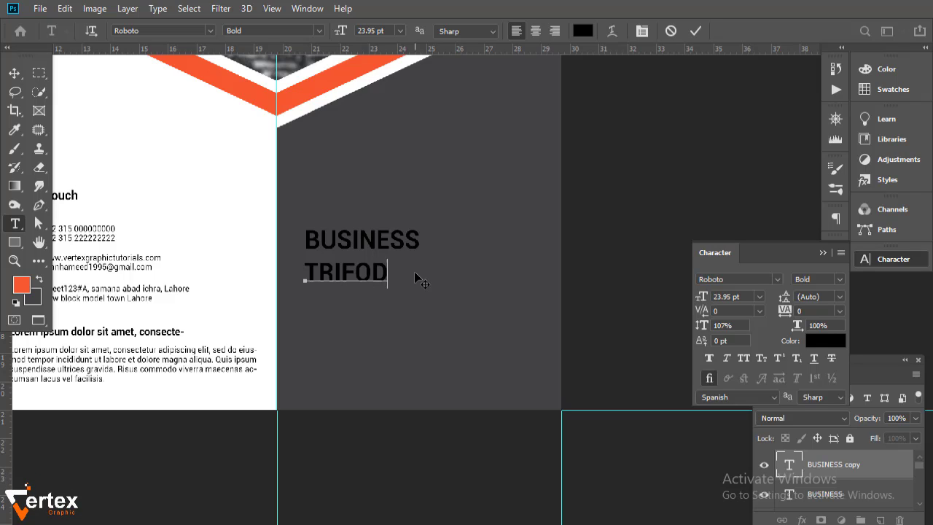
pyautogui.press('BackSpace')
pyautogui.write('LD BROCHURE')
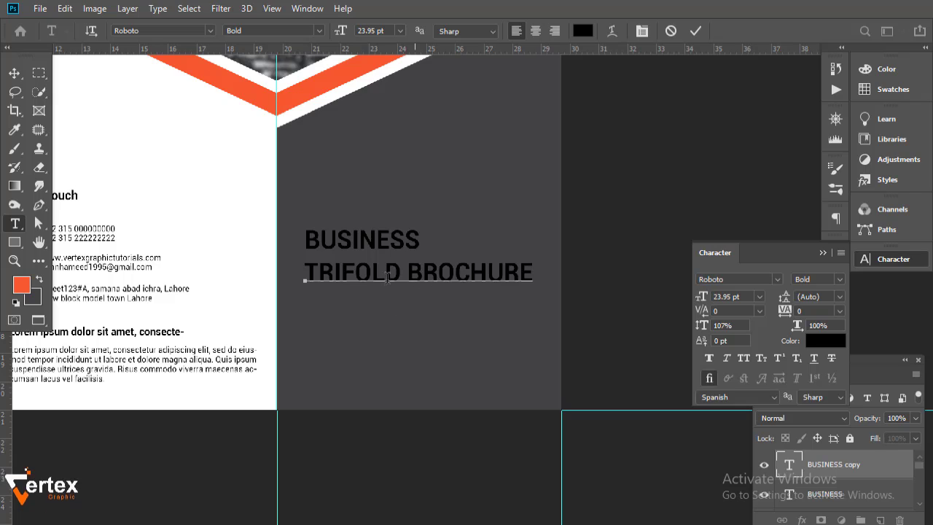
pyautogui.click(14, 73)
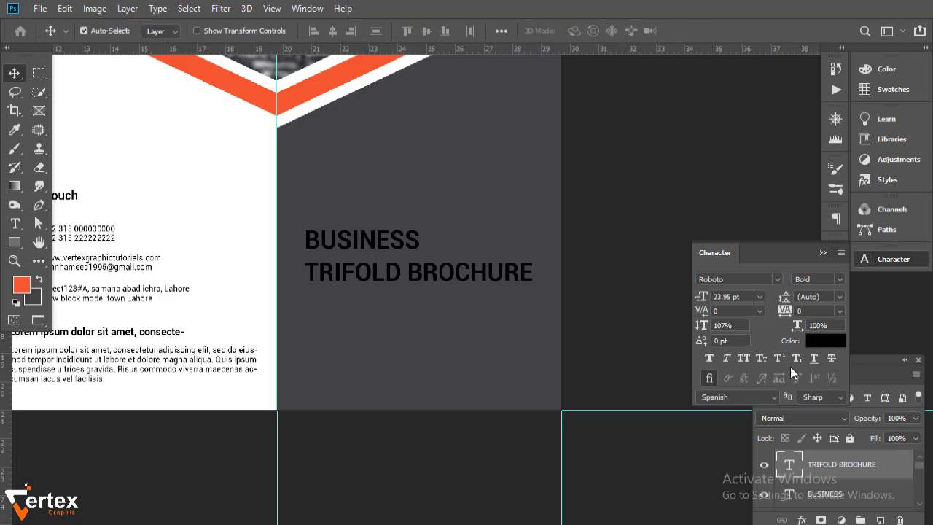
# - Size TRIFOLD BROCHURE to about 22 pt, fine-tune BUSINESS, and tuck TRIFOLD BROCHURE under it
pyautogui.click(761, 297)
pyautogui.click(746, 415)
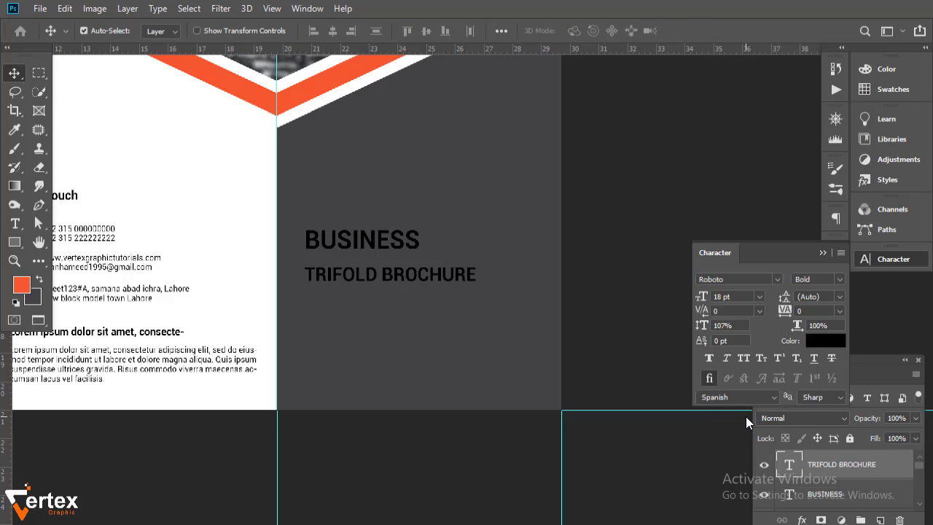
pyautogui.moveTo(704, 300); pyautogui.dragTo(707, 300)
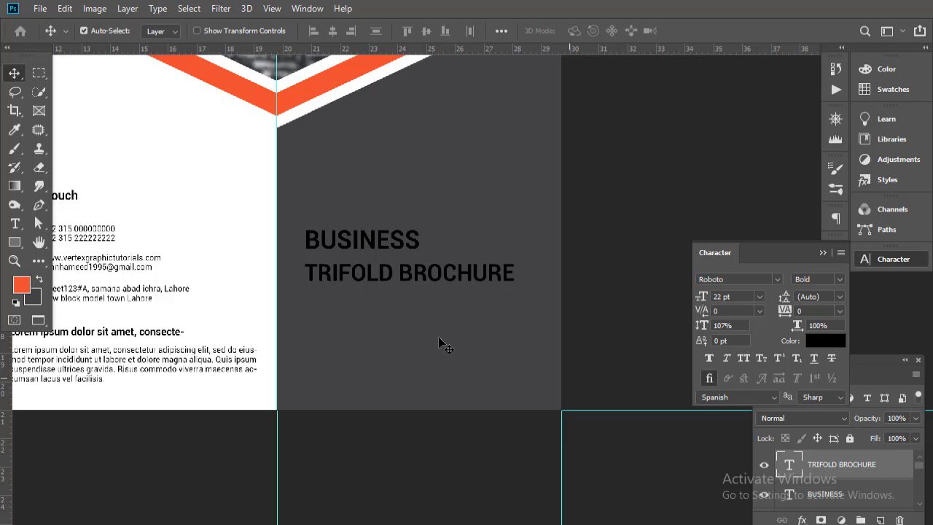
pyautogui.click(357, 250)
pyautogui.moveTo(704, 300); pyautogui.dragTo(703, 303)
pyautogui.moveTo(370, 279); pyautogui.dragTo(370, 272)
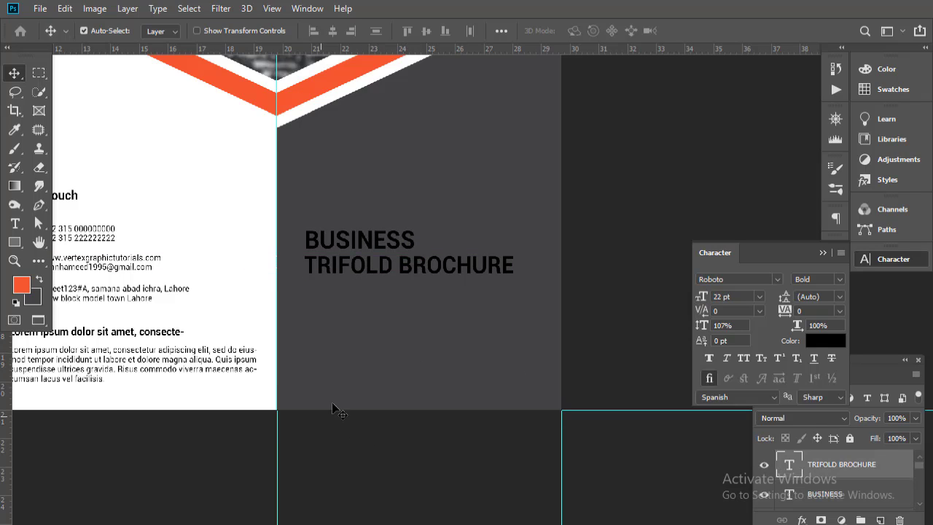
pyautogui.press('t')
pyautogui.moveTo(306, 314); pyautogui.dragTo(497, 327)
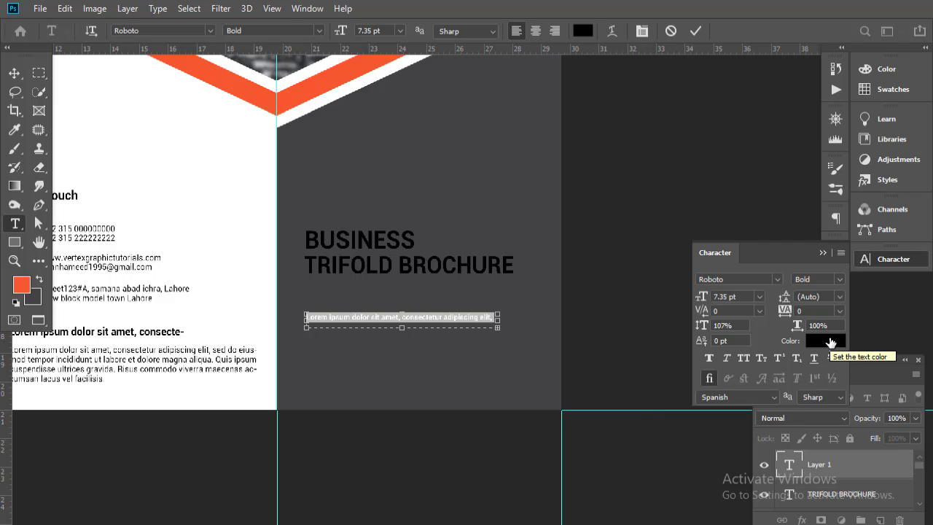
# - Set the tagline to Regular 8 pt, place it under TRIFOLD BROCHURE, and colour it stripe orange
pyautogui.click(840, 282)
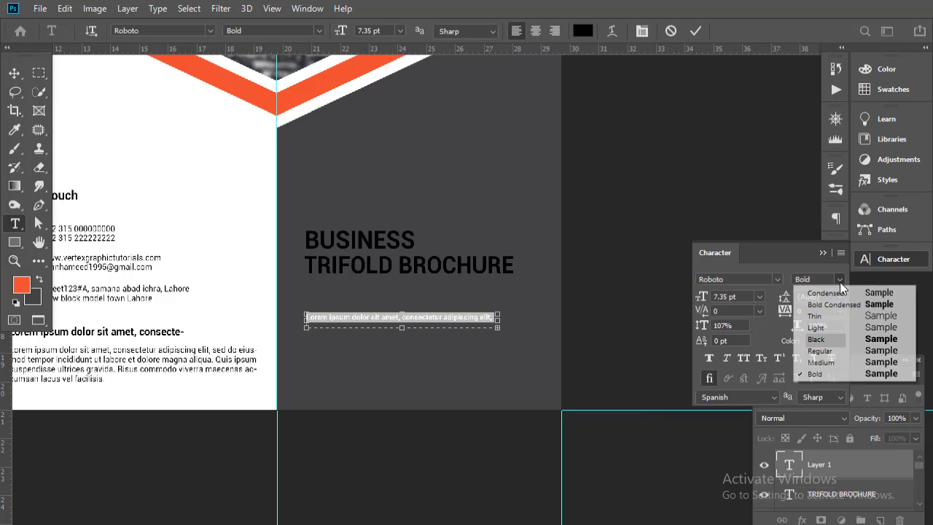
pyautogui.click(830, 356)
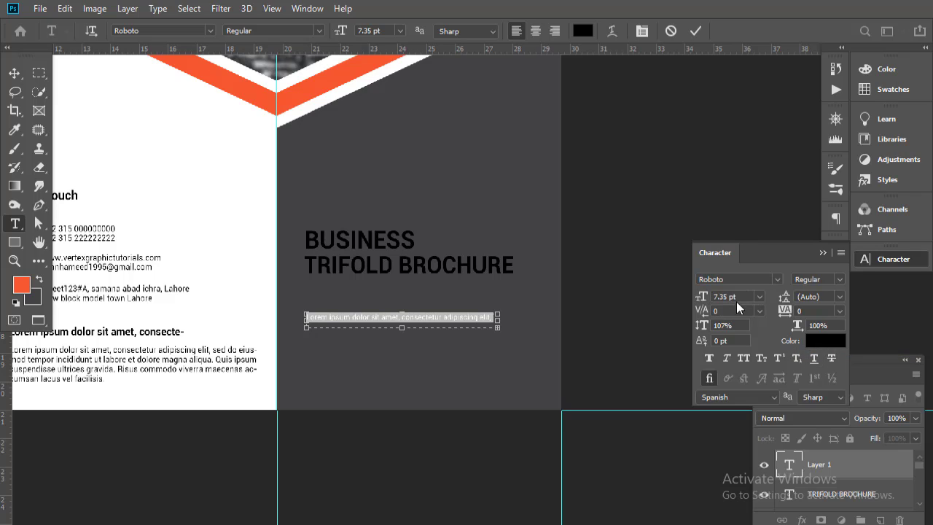
pyautogui.click(759, 297)
pyautogui.click(737, 338)
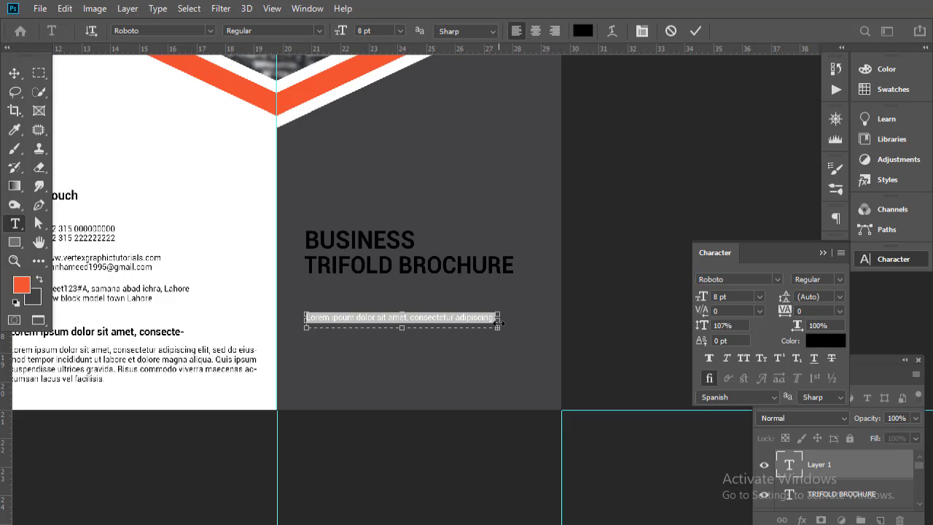
pyautogui.moveTo(498, 323); pyautogui.dragTo(504, 322)
pyautogui.click(14, 73)
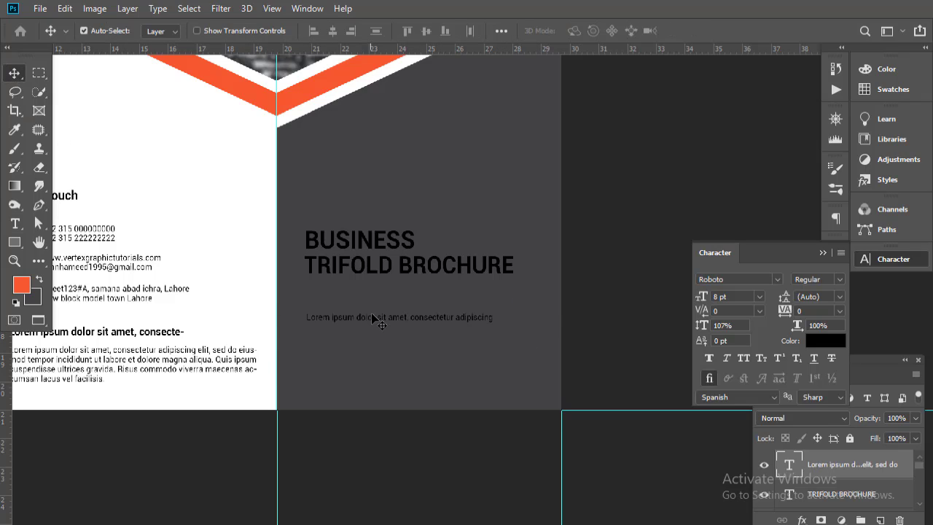
pyautogui.moveTo(371, 320); pyautogui.dragTo(373, 302)
pyautogui.click(814, 345)
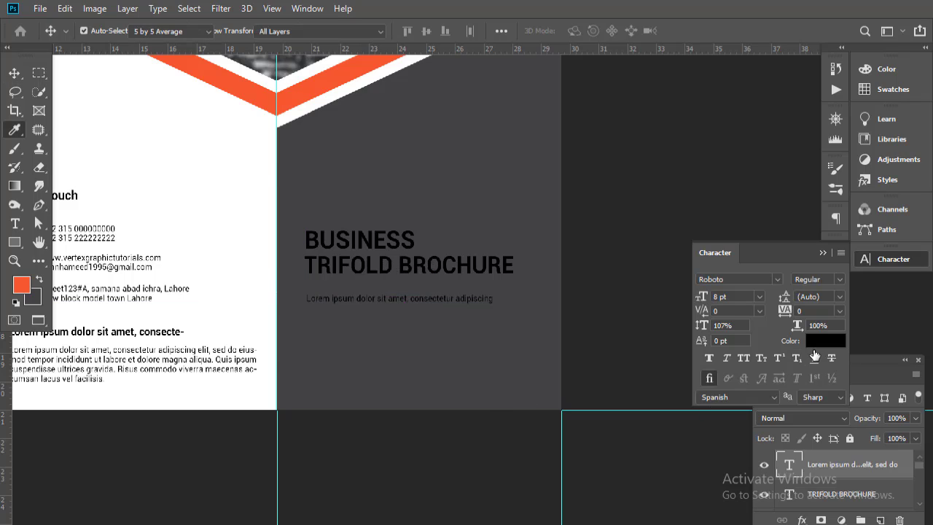
pyautogui.click(234, 86)
pyautogui.click(462, 260)
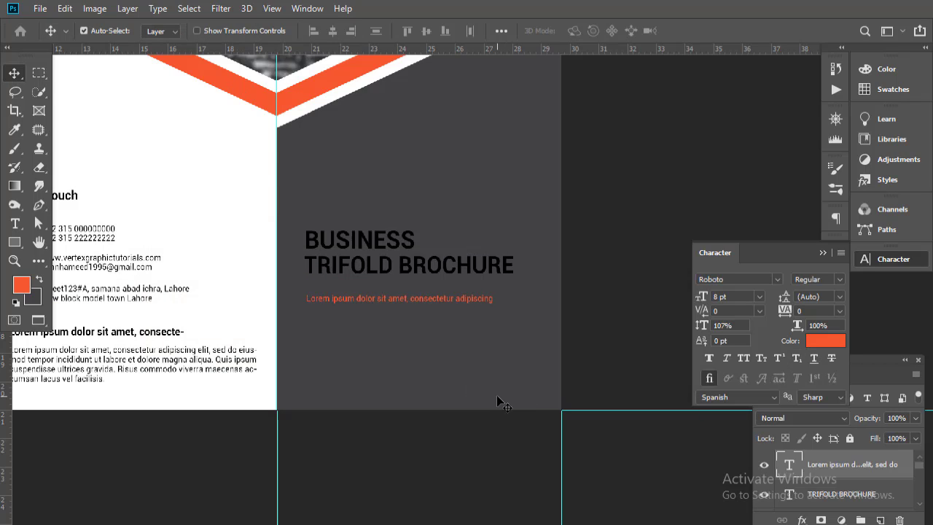
# - Make TRIFOLD BROCHURE and BUSINESS white (#ffffff)
pyautogui.click(844, 494)
pyautogui.click(826, 340)
pyautogui.write('ffffff')
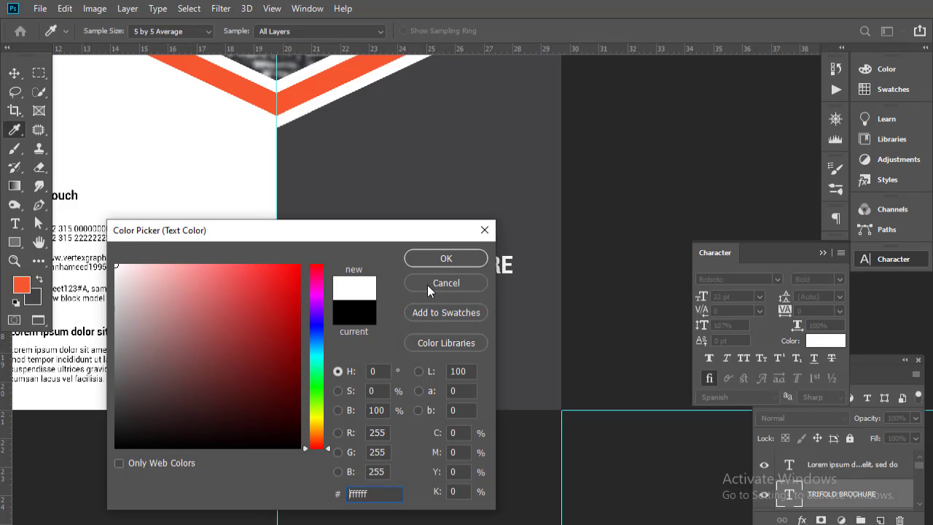
pyautogui.press('Return')
pyautogui.click(921, 510)
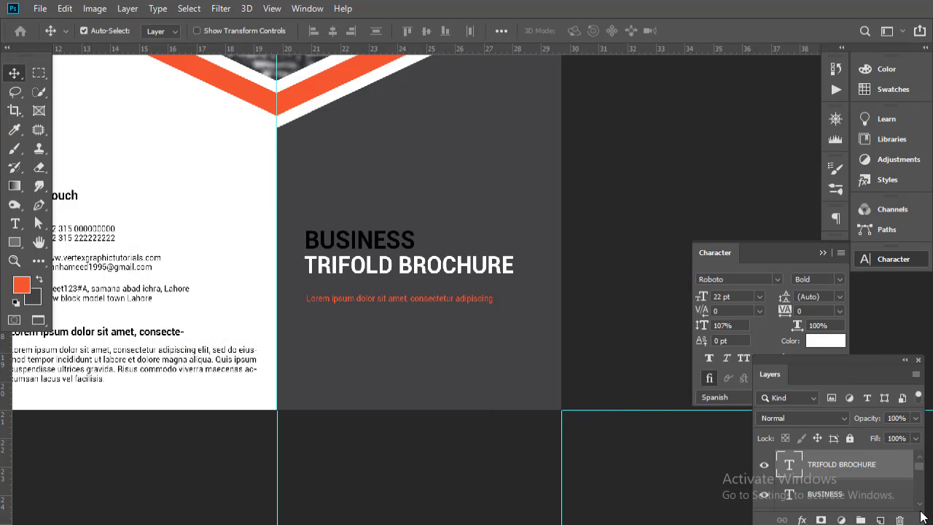
pyautogui.click(854, 504)
pyautogui.click(818, 343)
pyautogui.write('ffffff')
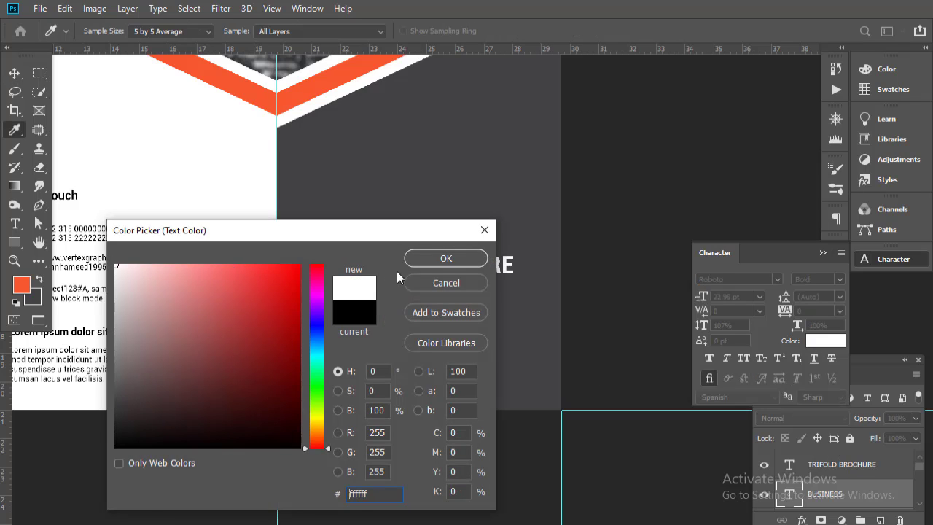
pyautogui.press('Return')
# - Review the full brochure layout, check the dark cover's fill colour, and collapse the Character panel
pyautogui.keyDown('alt'); pyautogui.click(367, 333); pyautogui.keyUp('alt')
pyautogui.keyDown('alt'); pyautogui.click(367, 334); pyautogui.keyUp('alt')
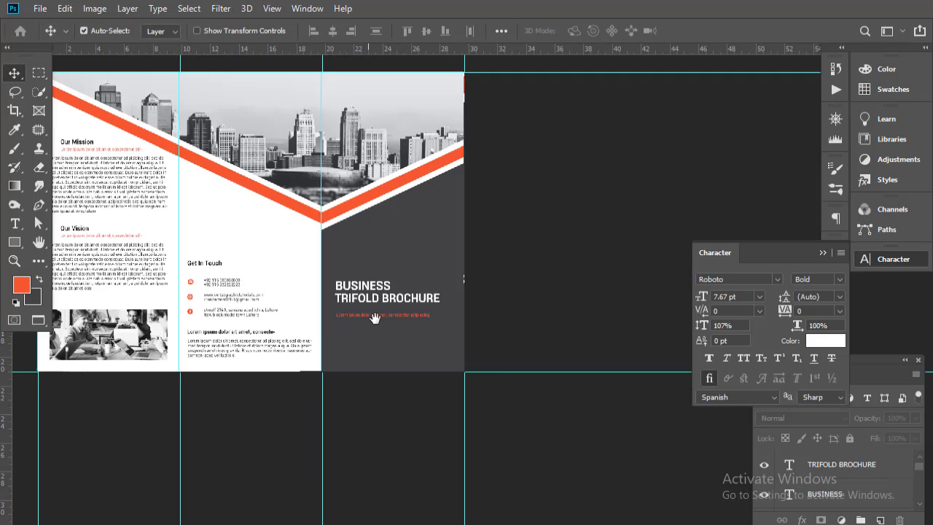
pyautogui.moveTo(375, 316); pyautogui.dragTo(443, 340)
pyautogui.keyDown('ctrl'); pyautogui.click(396, 305); pyautogui.keyUp('ctrl')
pyautogui.moveTo(394, 304); pyautogui.dragTo(463, 320)
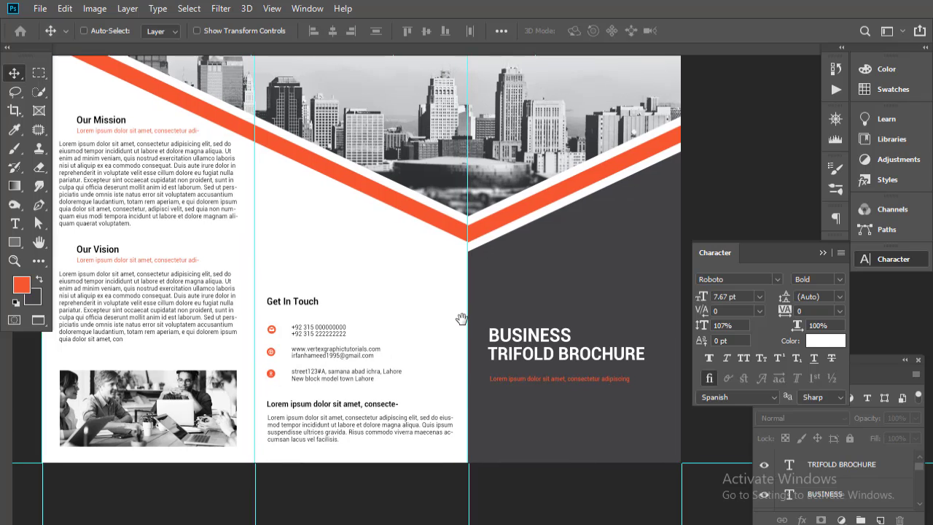
pyautogui.keyDown('ctrl'); pyautogui.click(581, 264); pyautogui.keyUp('ctrl')
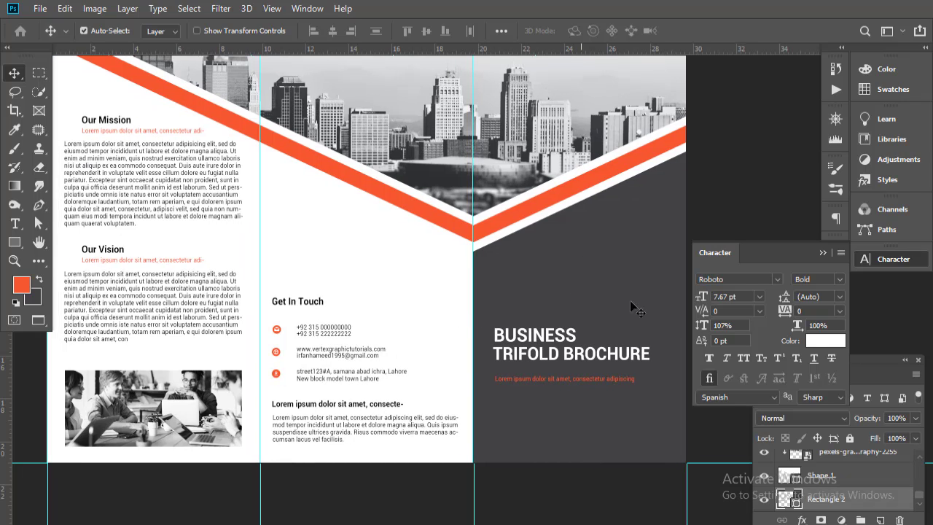
pyautogui.doubleClick(786, 502)
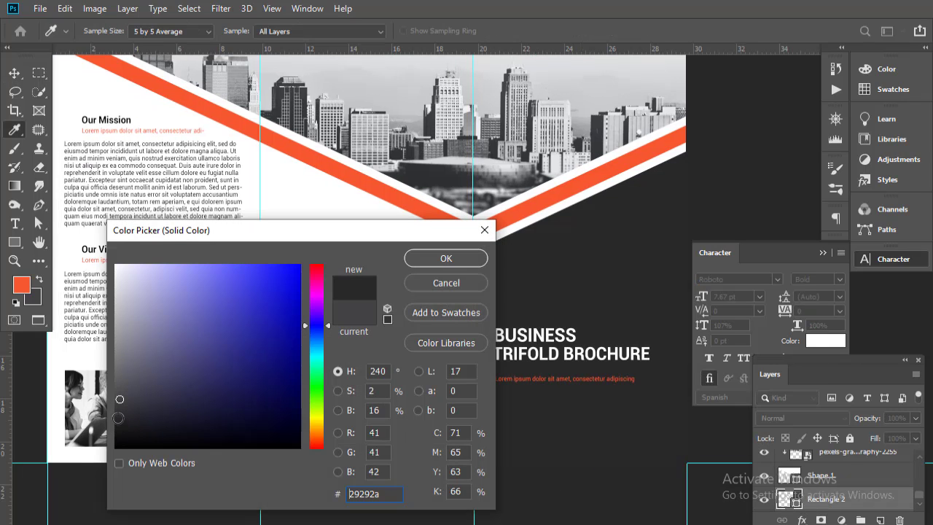
pyautogui.click(439, 260)
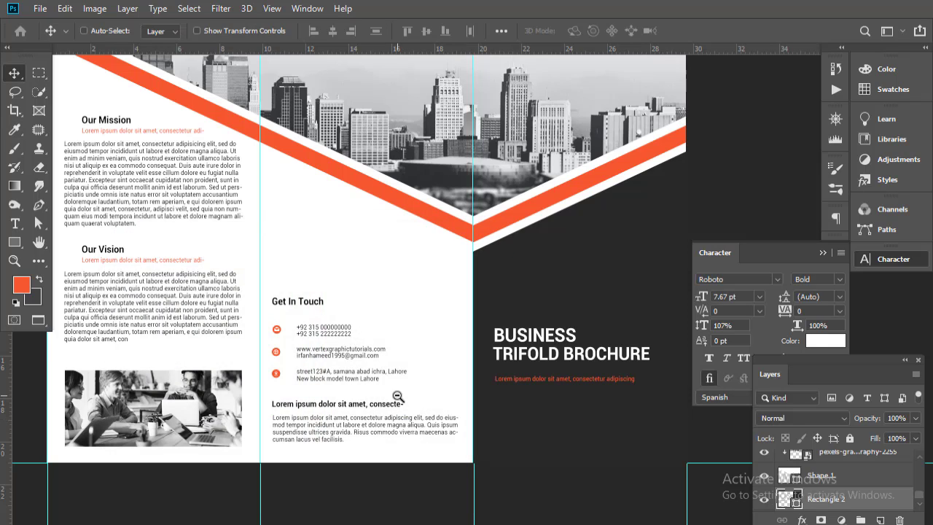
pyautogui.keyDown('alt'); pyautogui.click(397, 396); pyautogui.keyUp('alt')
pyautogui.moveTo(395, 348); pyautogui.dragTo(414, 363)
pyautogui.keyDown('ctrl'); pyautogui.click(400, 363); pyautogui.keyUp('ctrl')
pyautogui.click(820, 248)
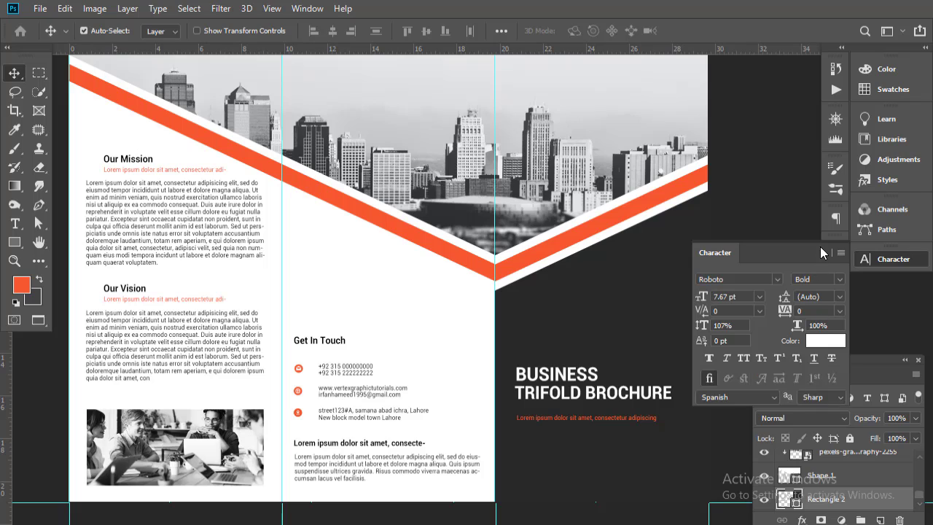
pyautogui.click(823, 253)
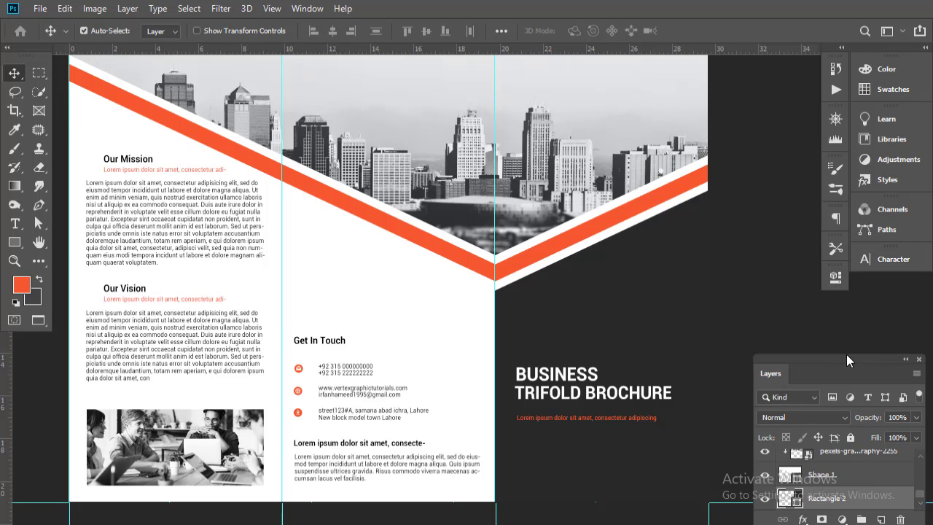